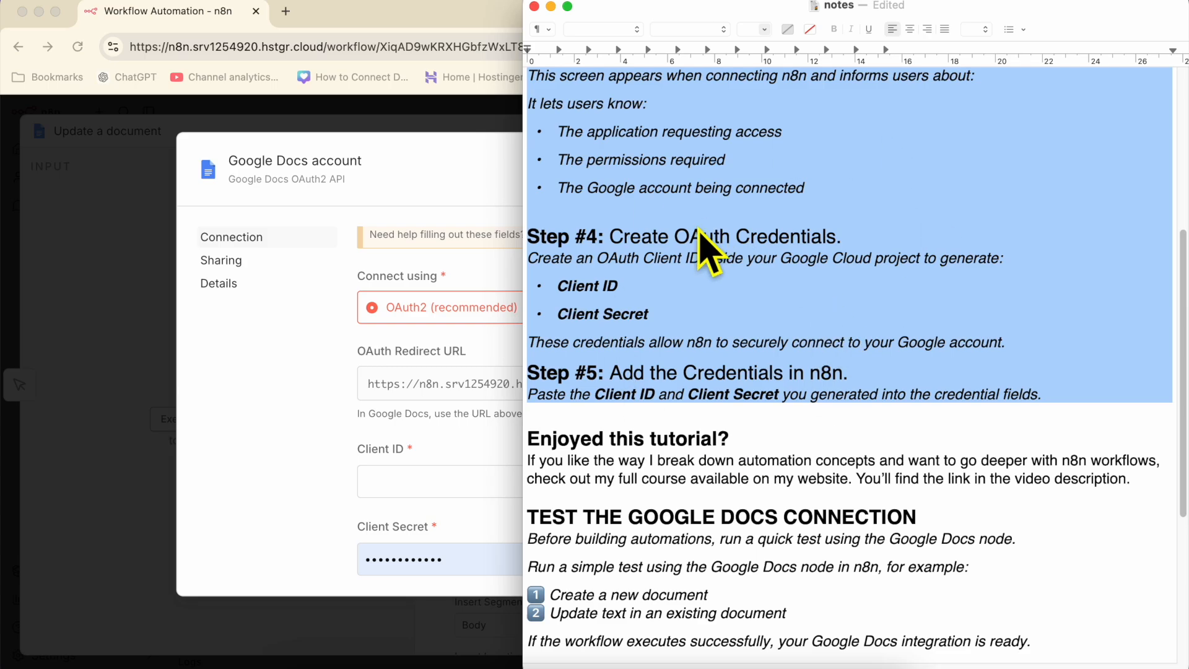
- Highlight the Google Docs test section and the 'Enjoyed this tutorial?' paragraph in the notes
scroll(712, 260, "up", 10)
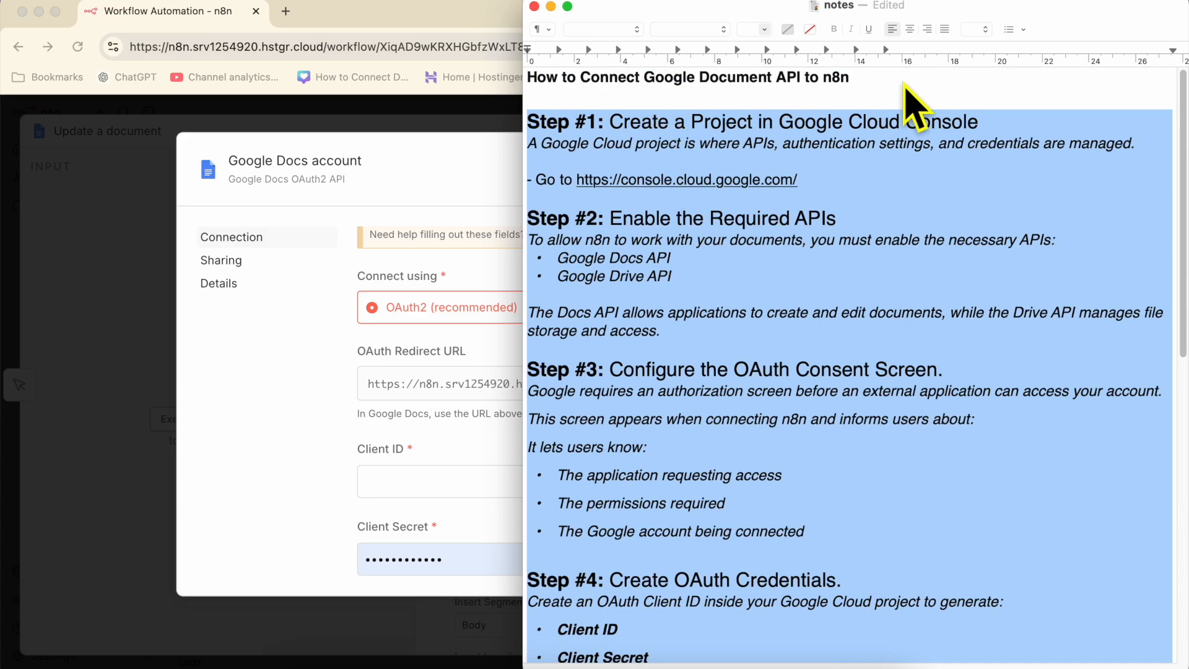
scroll(895, 242, "down", 3)
scroll(892, 251, "down", 5)
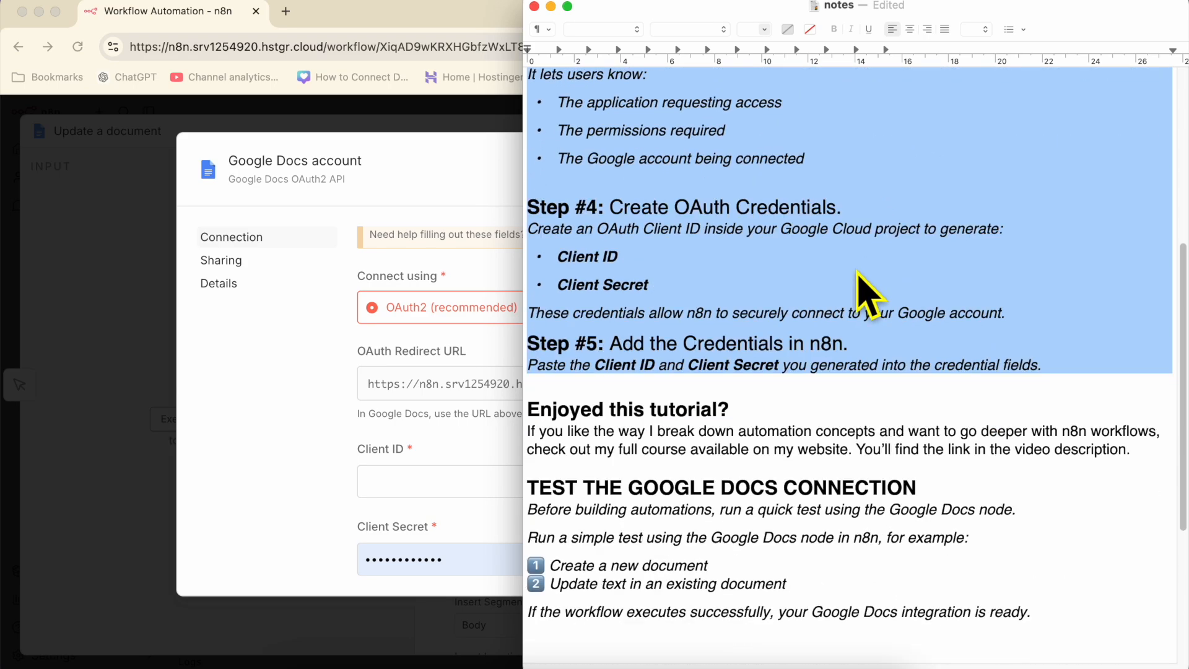
left_click_drag(660, 505, 765, 573)
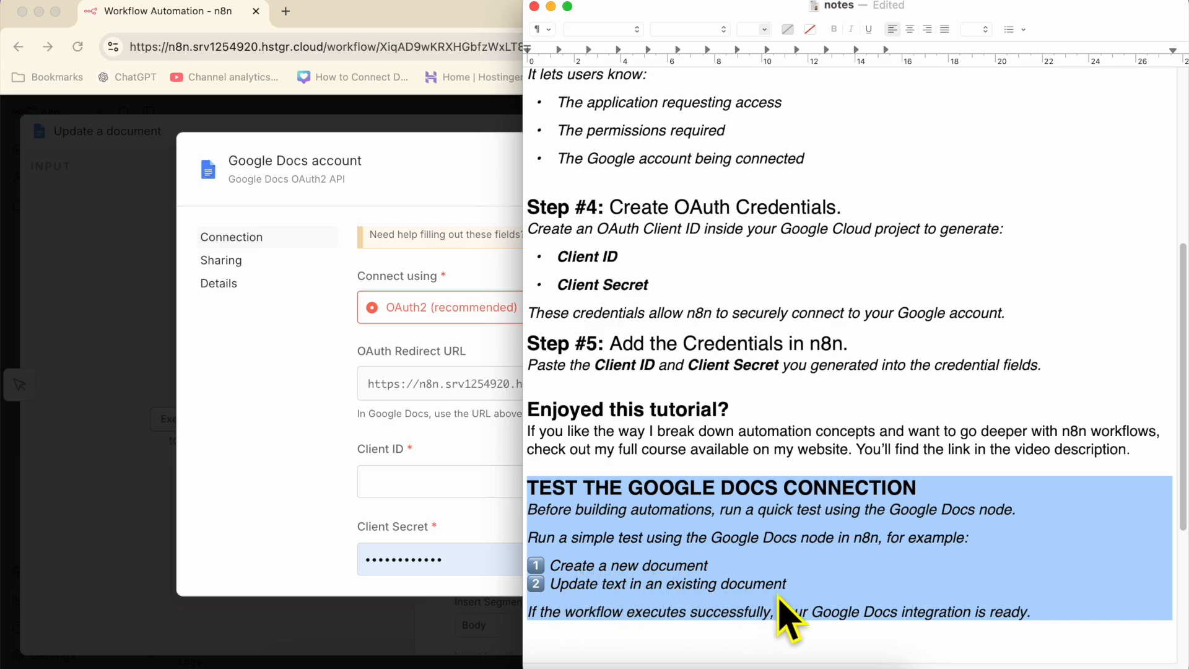
triple_click(695, 411)
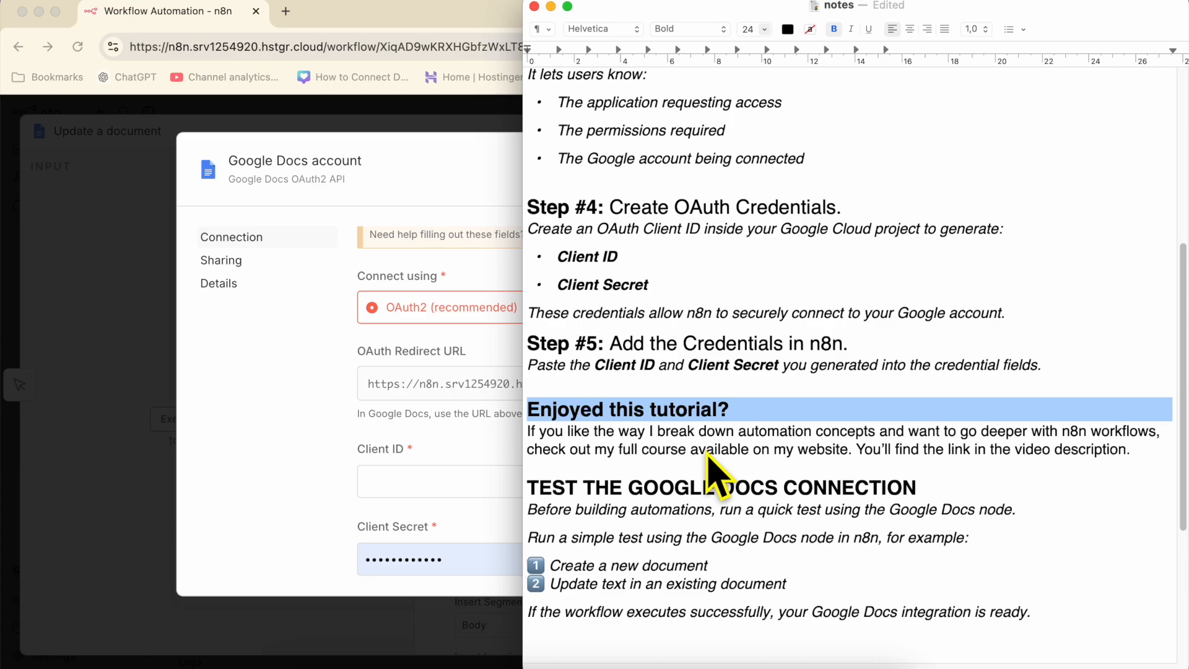
left_click(707, 458, "shift")
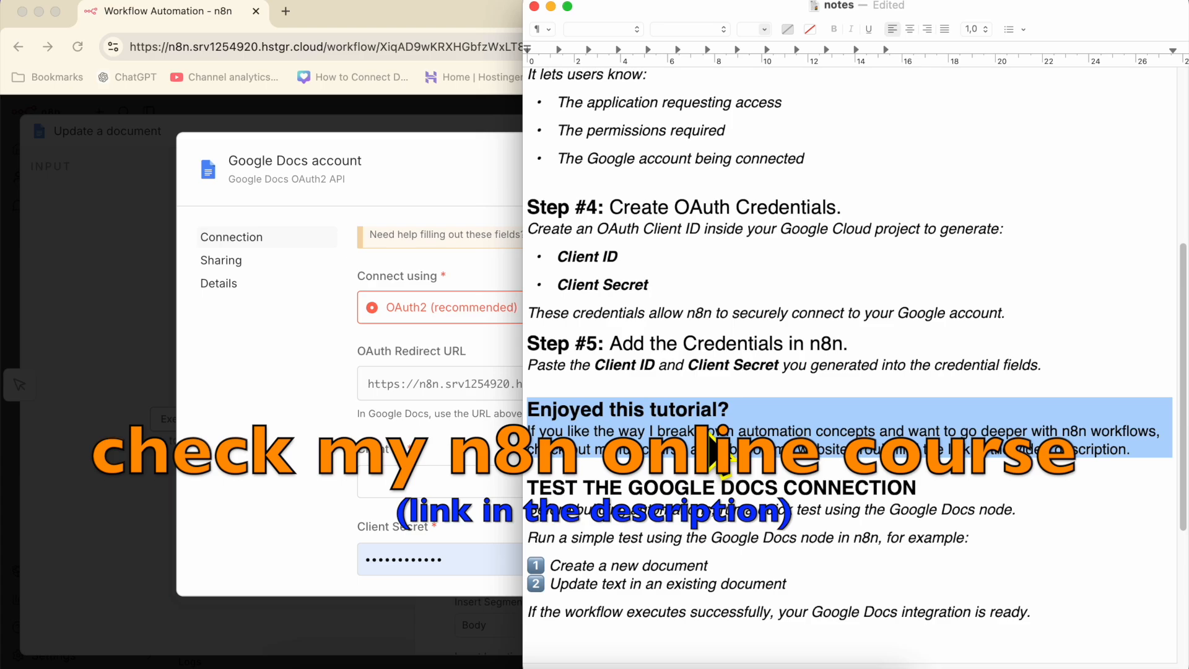
- Select the Step #1 heading, then return to the browser's Google Docs credential form
scroll(740, 471, "up", 6)
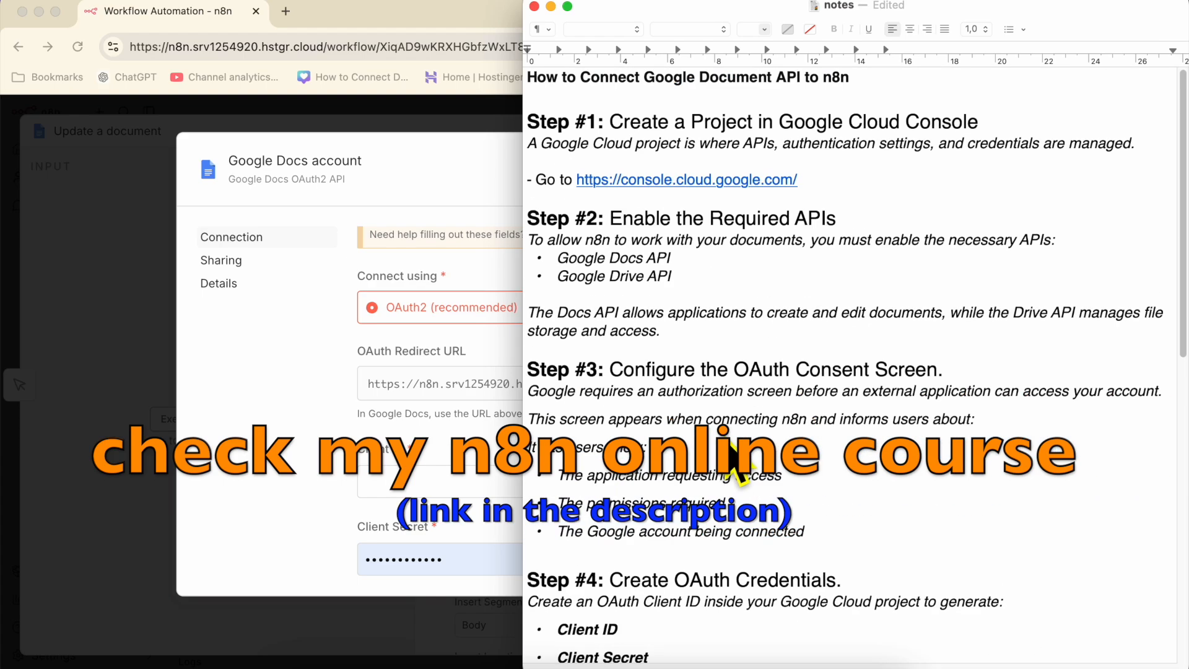
triple_click(660, 122)
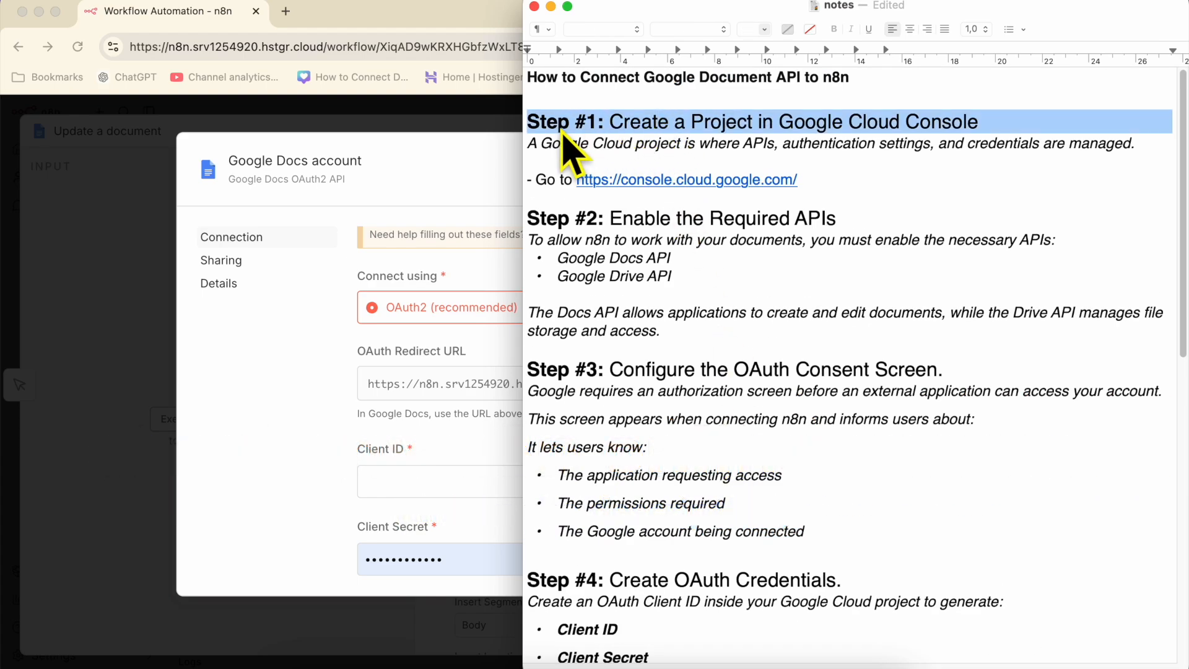
left_click(492, 185)
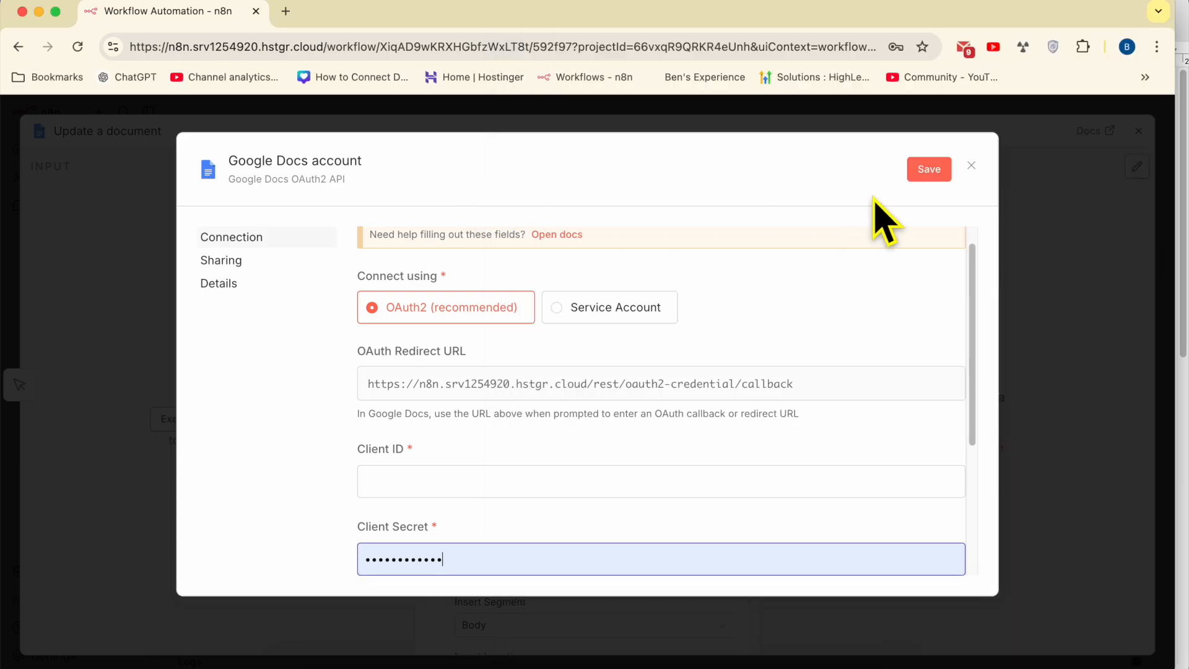
- Discard the unsaved credential and add a Google Docs 'Create a document' node after Update a document
left_click(971, 166)
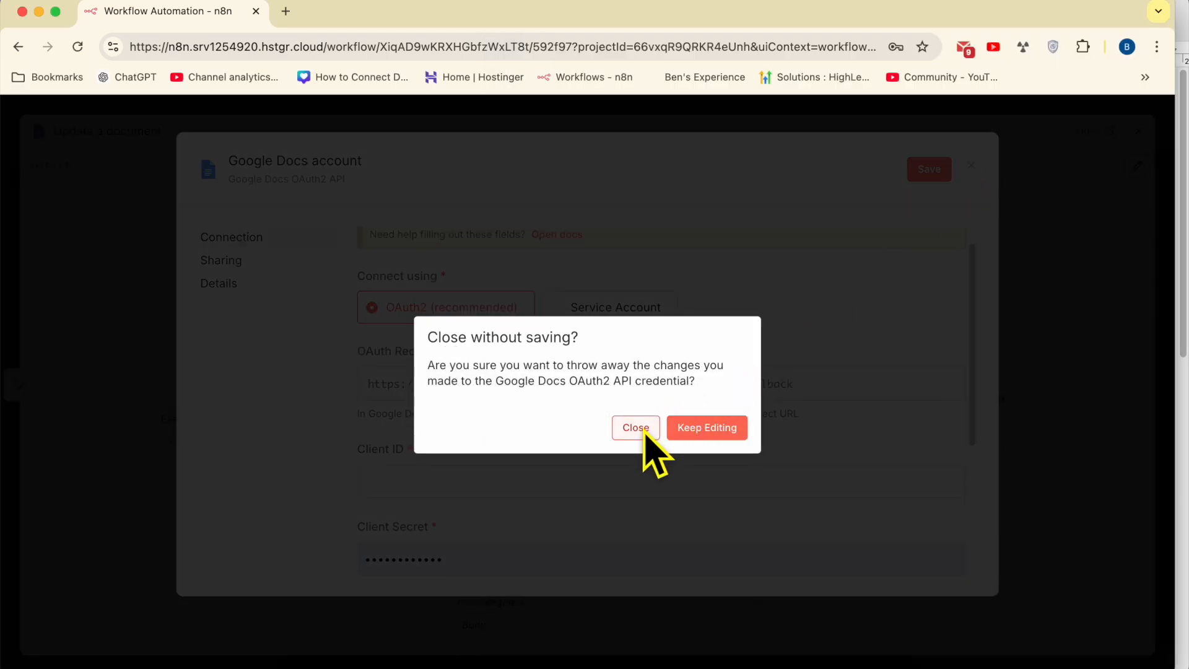
left_click(641, 429)
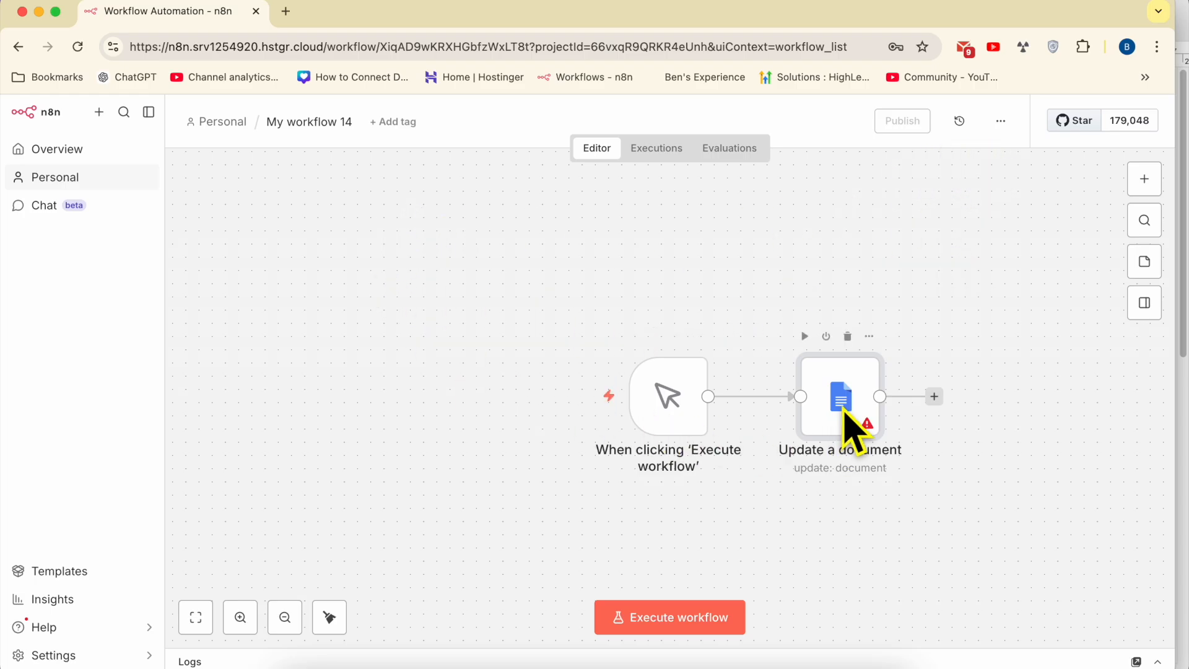
left_click(935, 397)
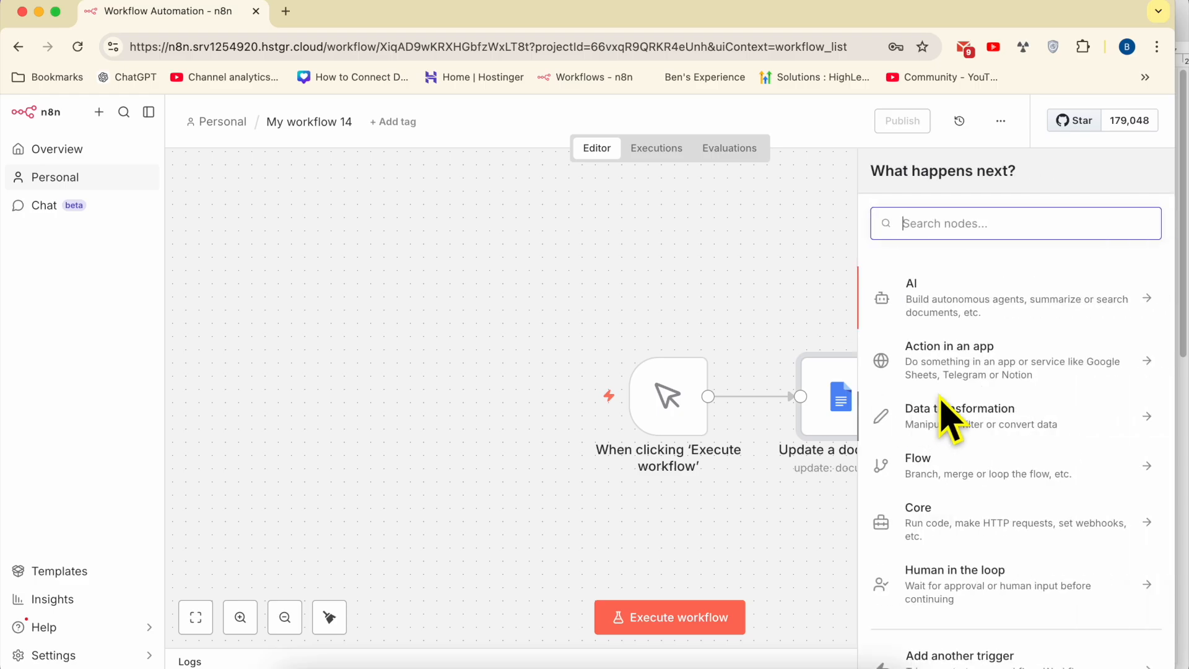
type("google")
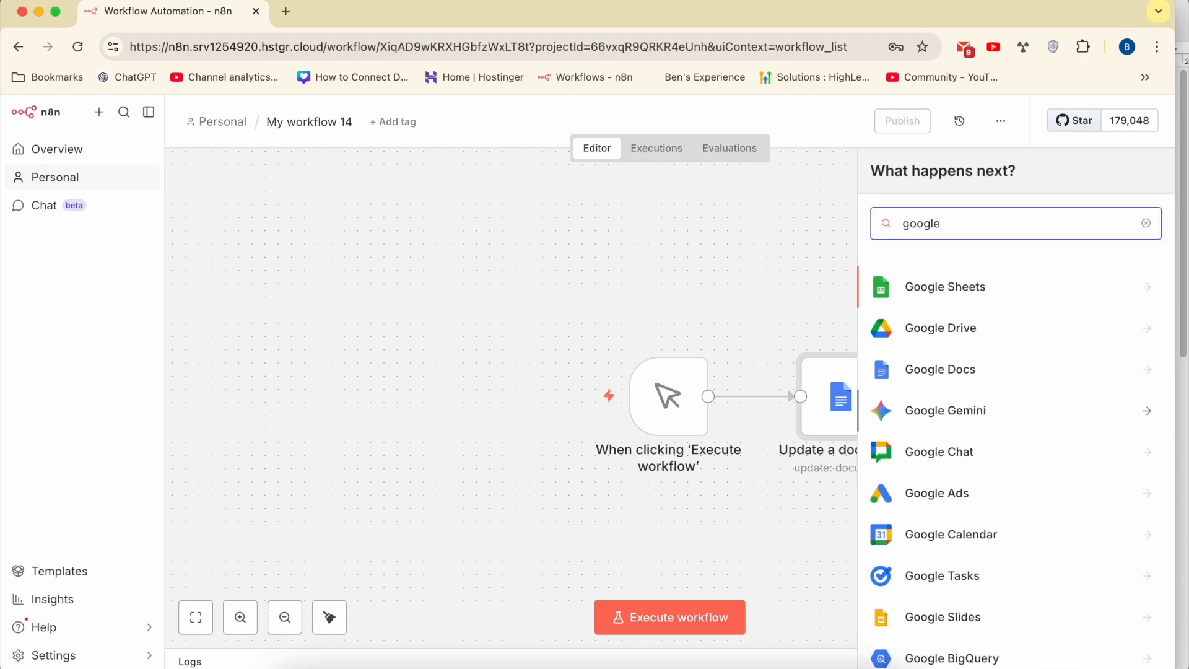
type(" docs")
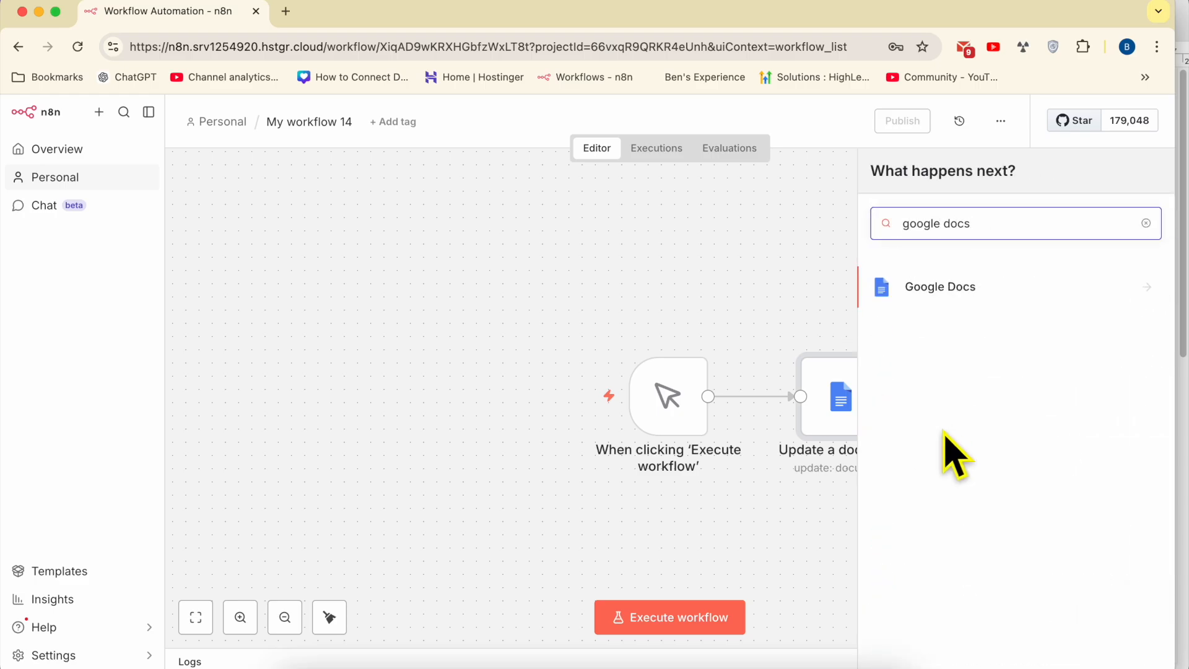
left_click(951, 302)
left_click(950, 322)
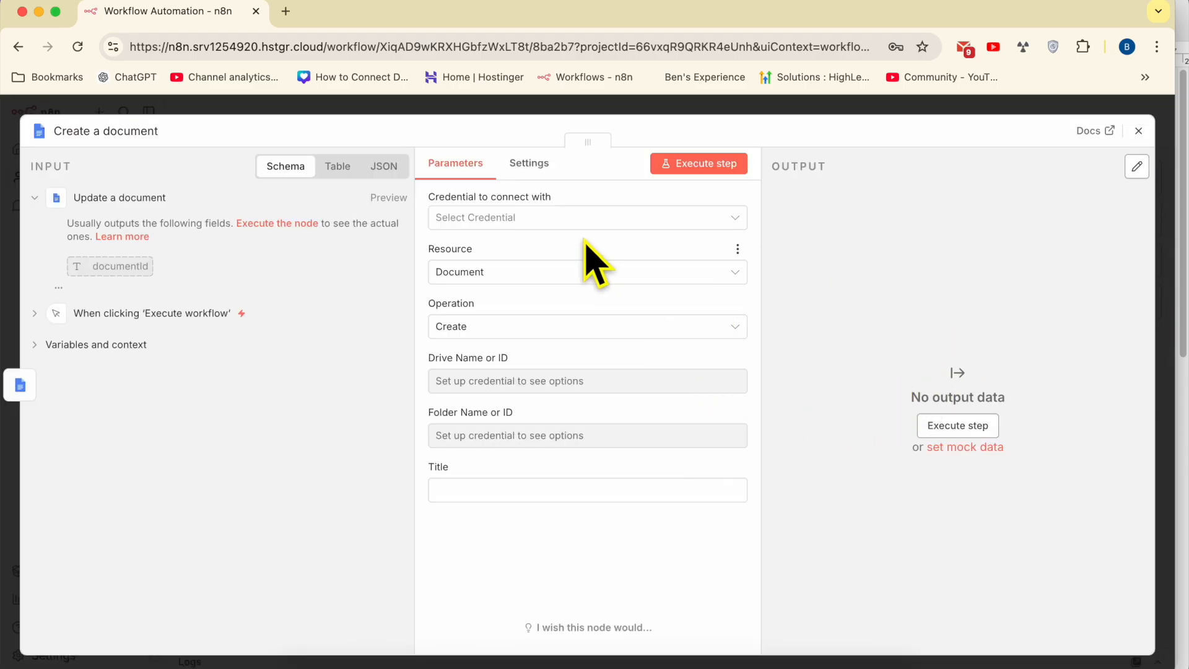
- Start a new Google Docs credential for the node, review its Client ID field, then discard it
left_click(545, 224)
left_click(516, 259)
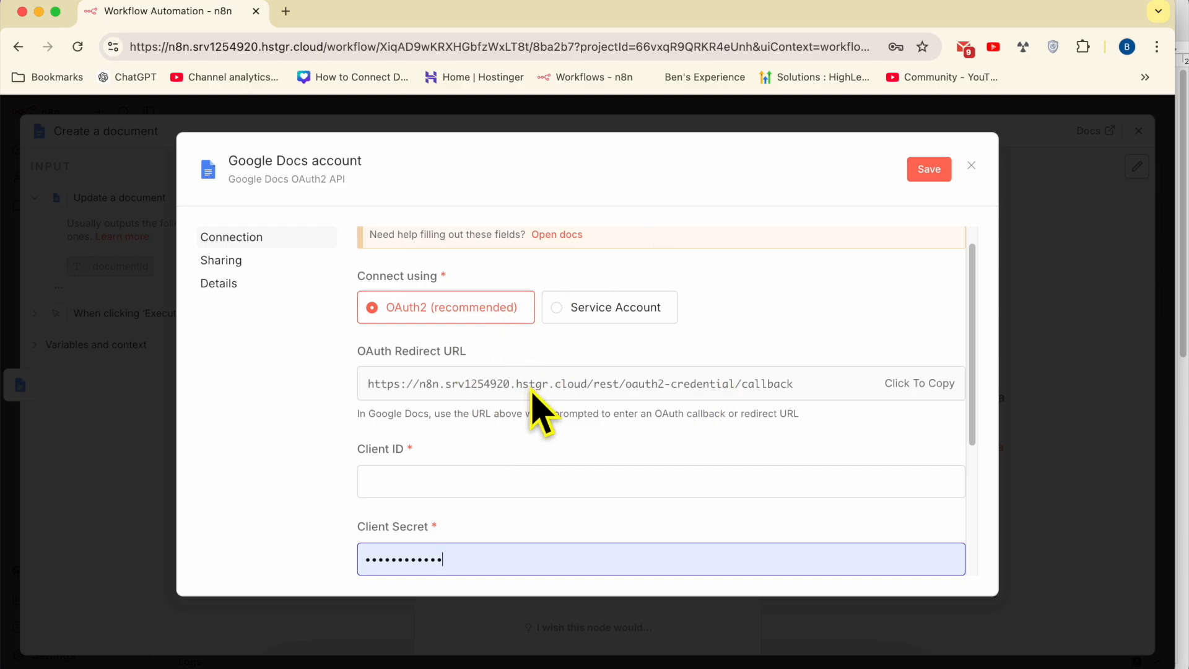
scroll(605, 433, "down", 3)
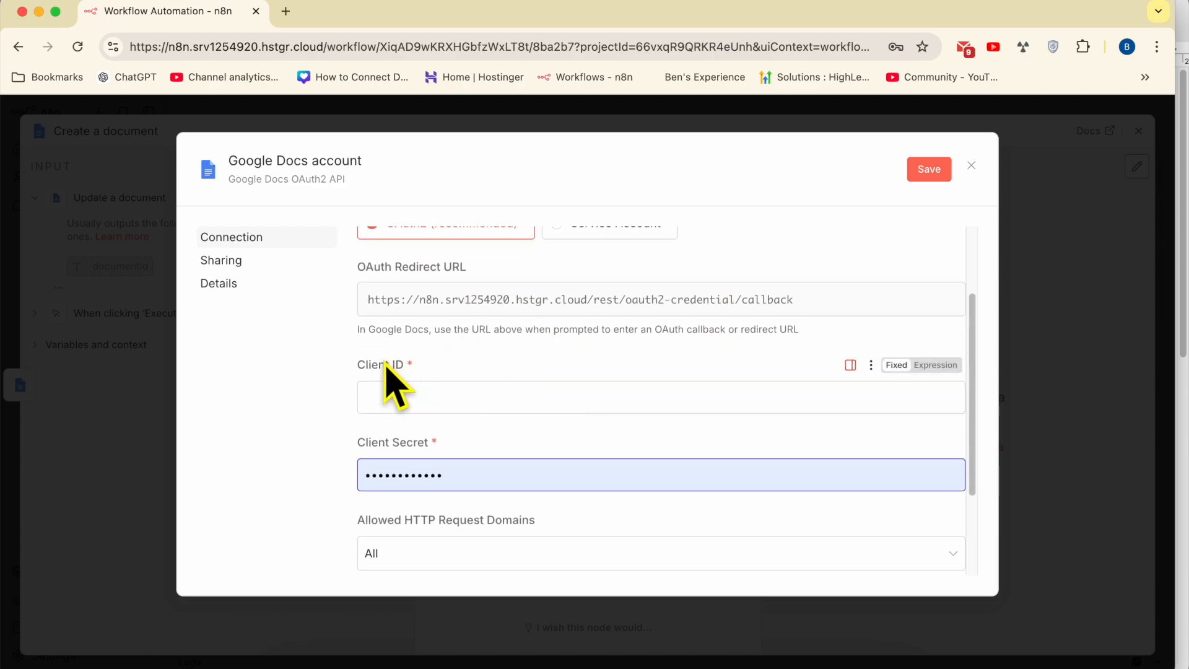
triple_click(386, 365)
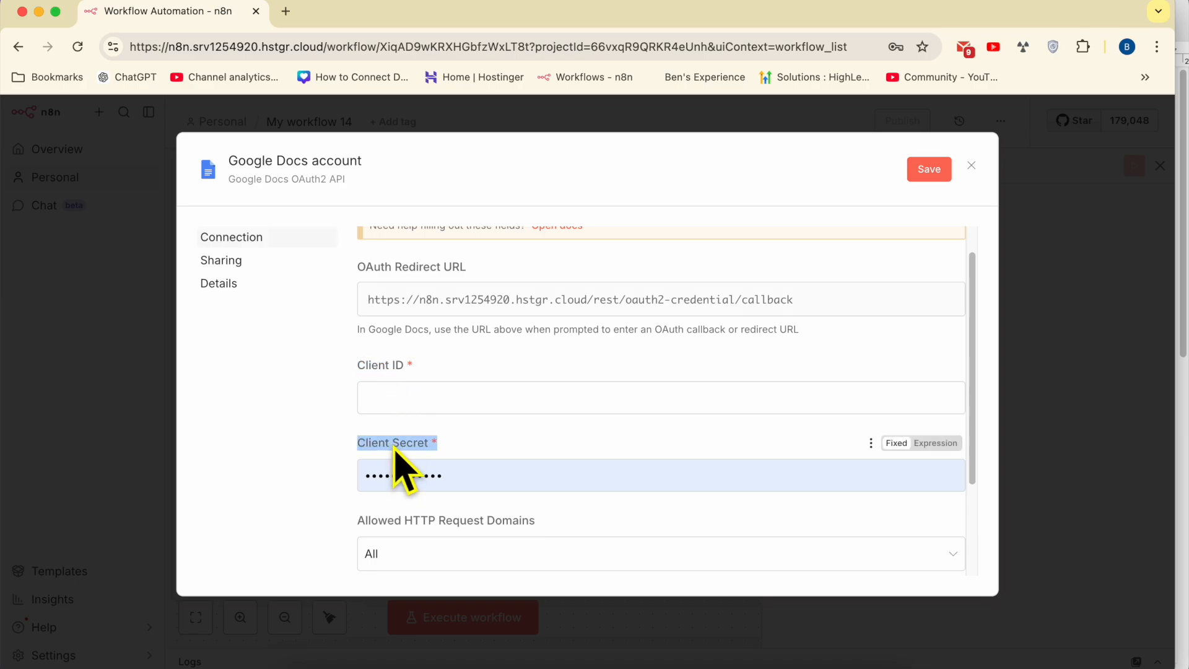
left_click(971, 165)
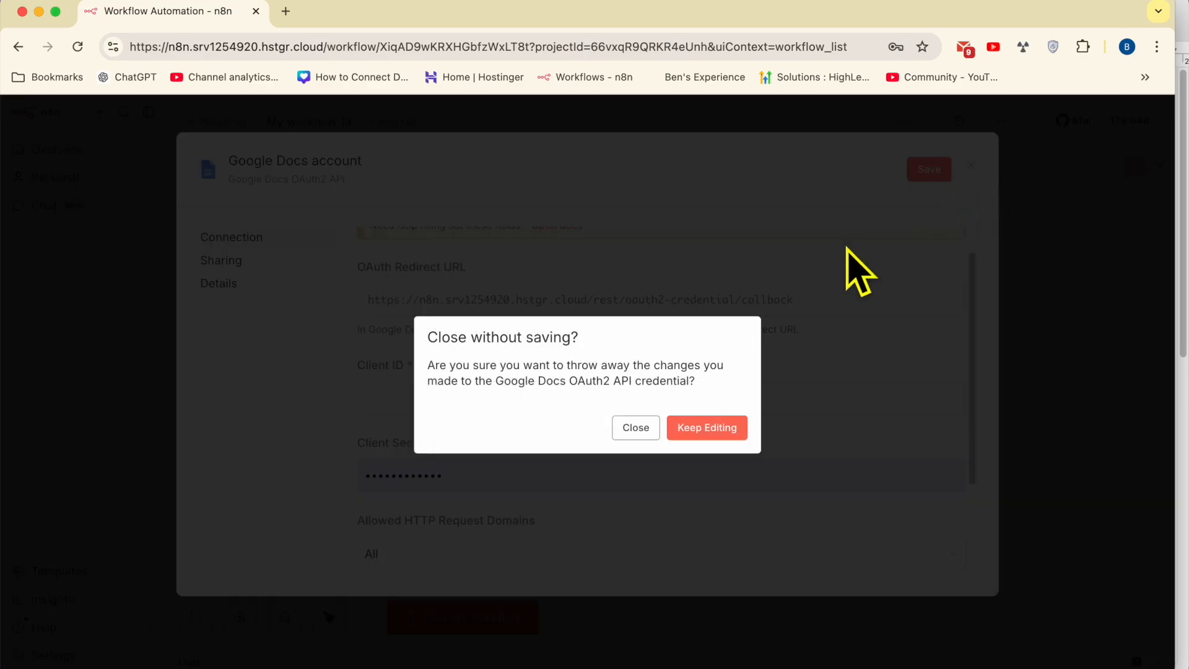
left_click(634, 425)
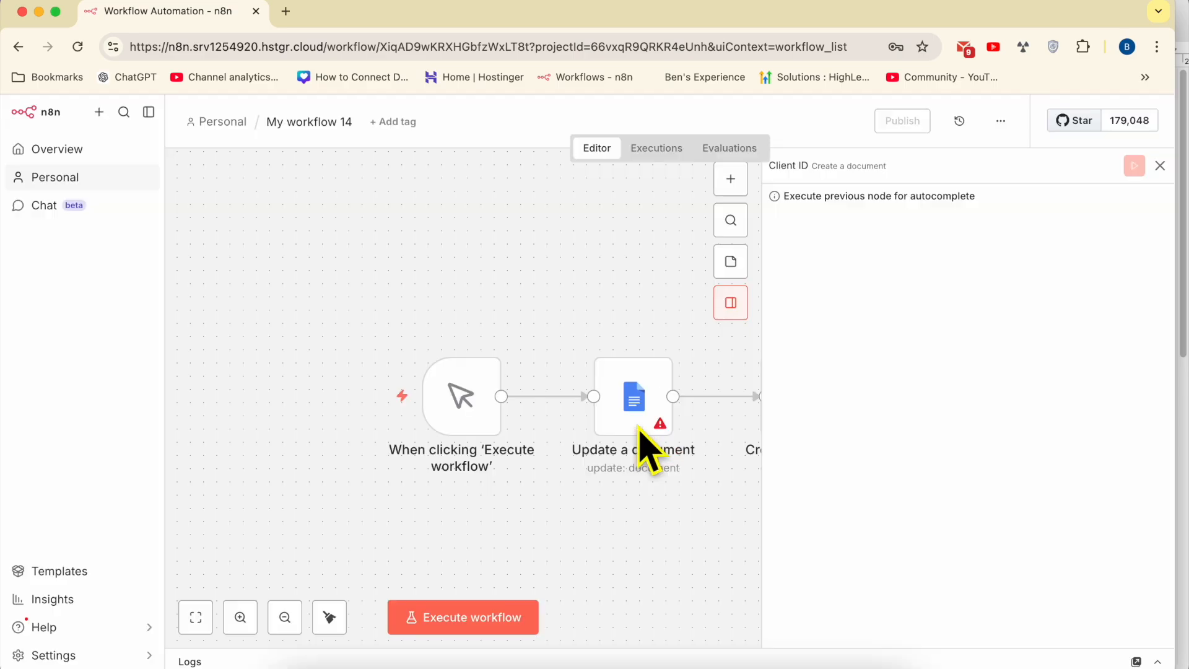
- From the workflows overview, go to Credentials and create a new Google Docs OAuth2 API credential
left_click(66, 156)
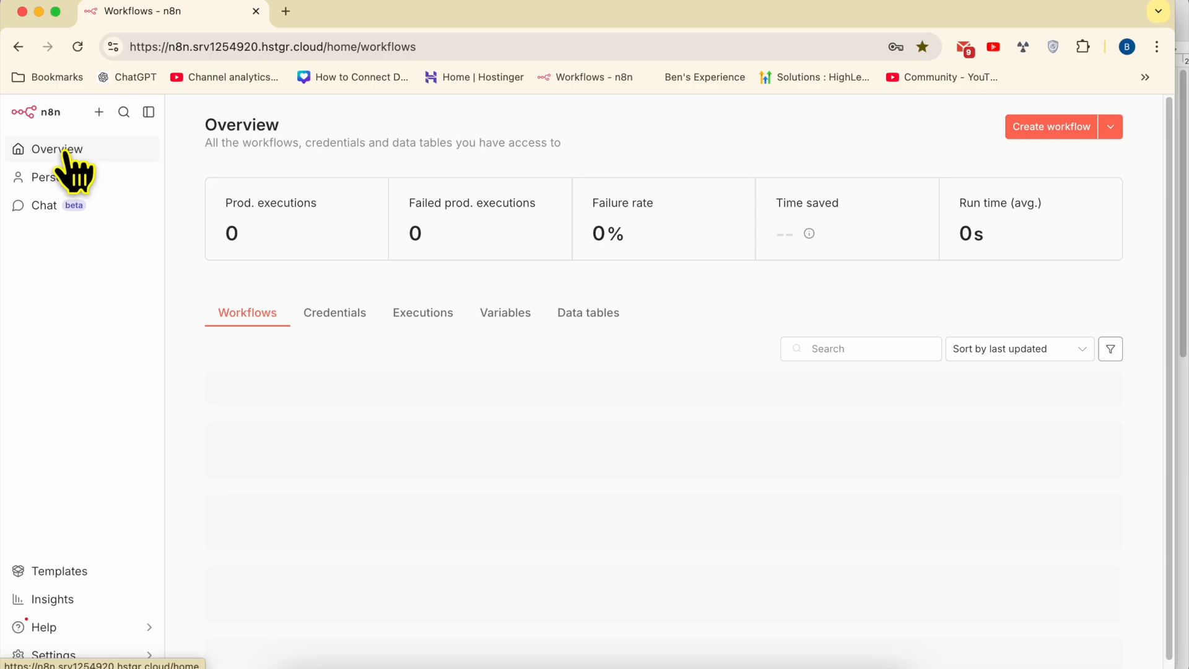
left_click(349, 314)
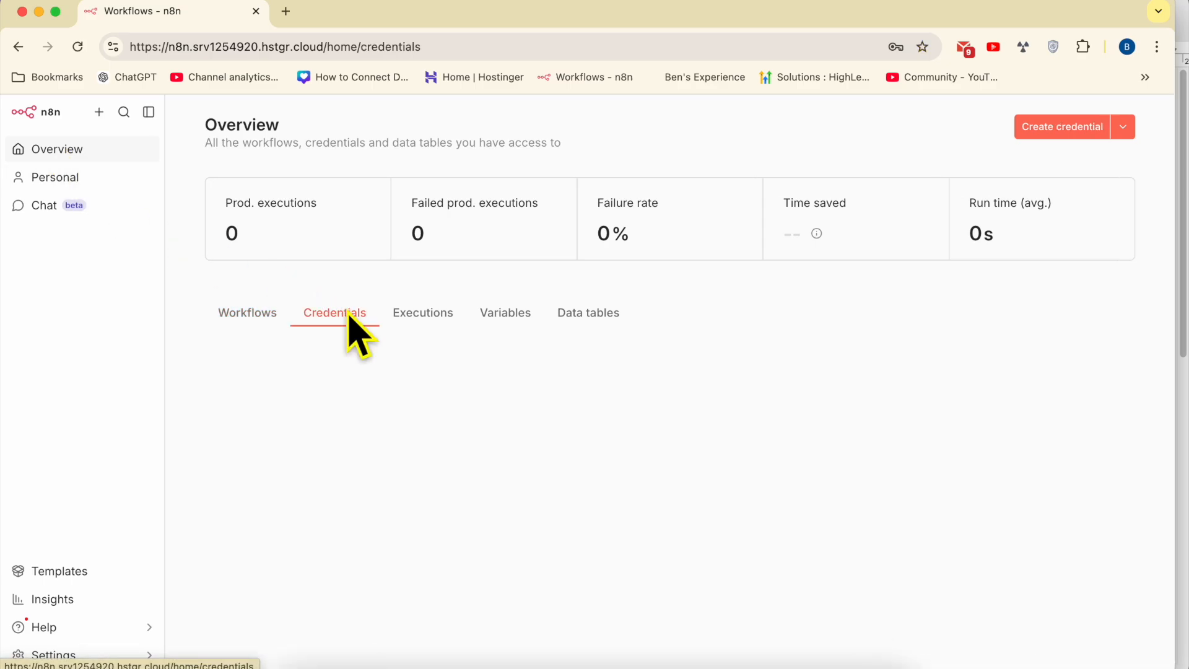
left_click(1080, 132)
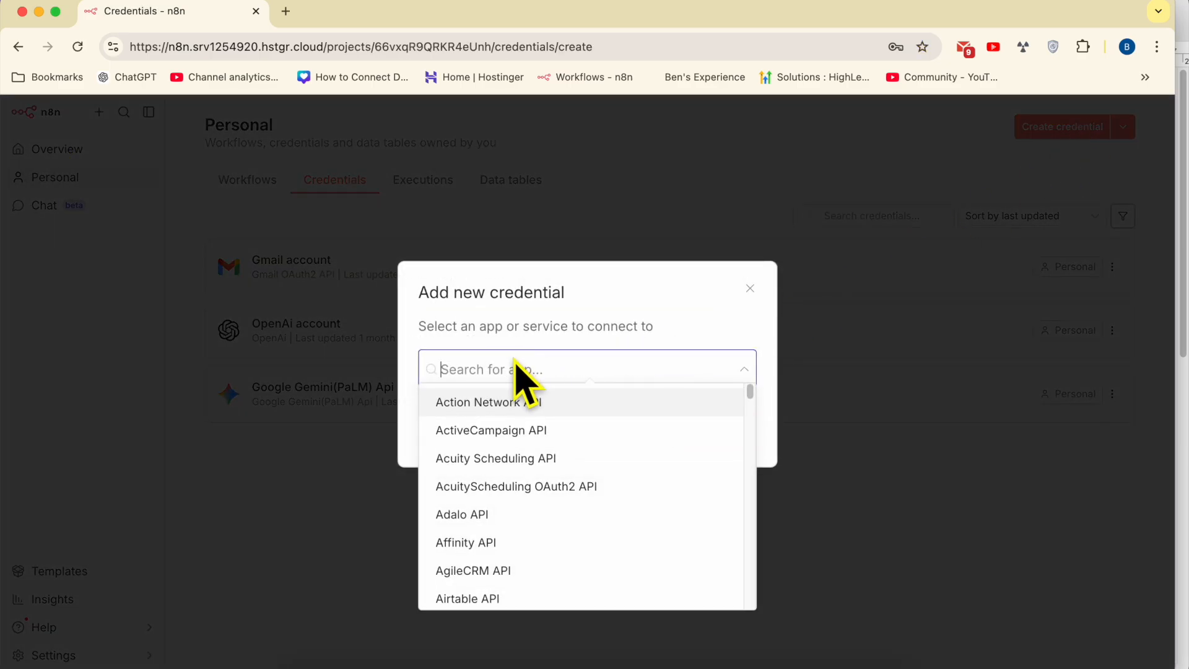
type("goog")
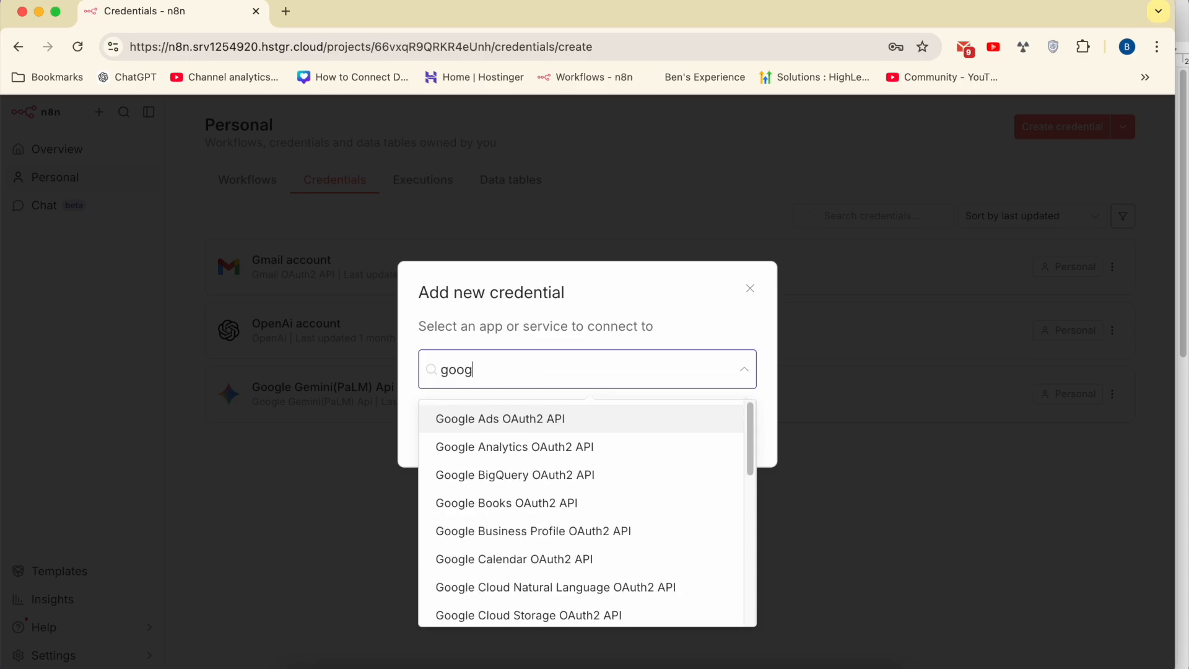
type("le docs")
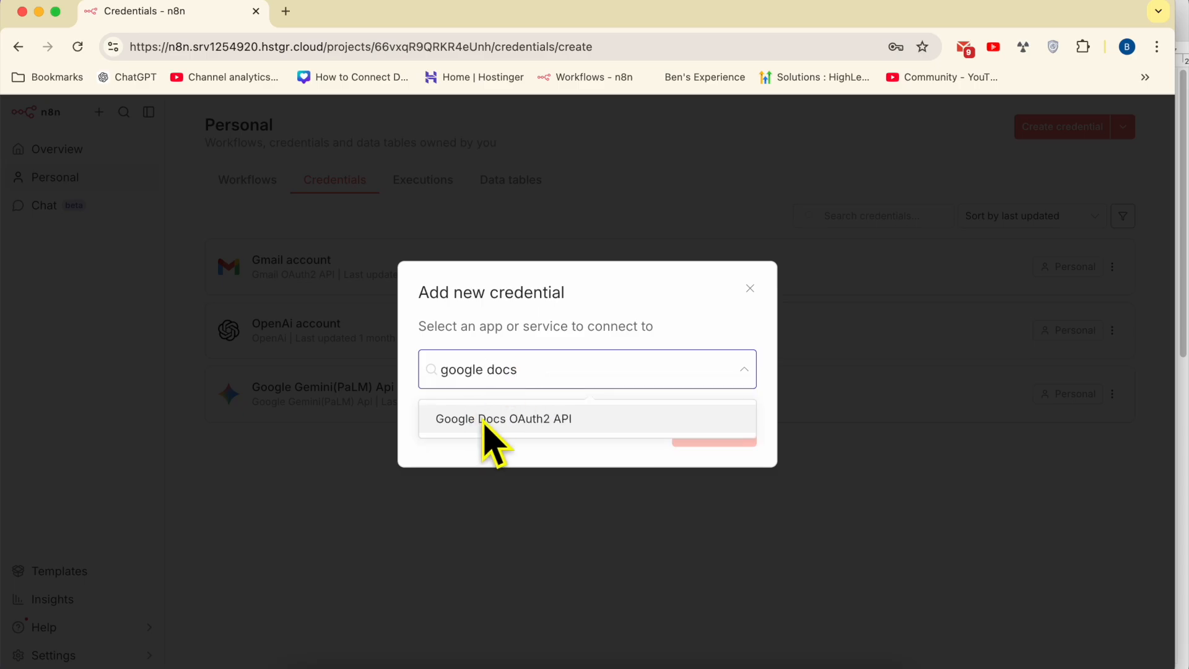
left_click(486, 421)
left_click(694, 432)
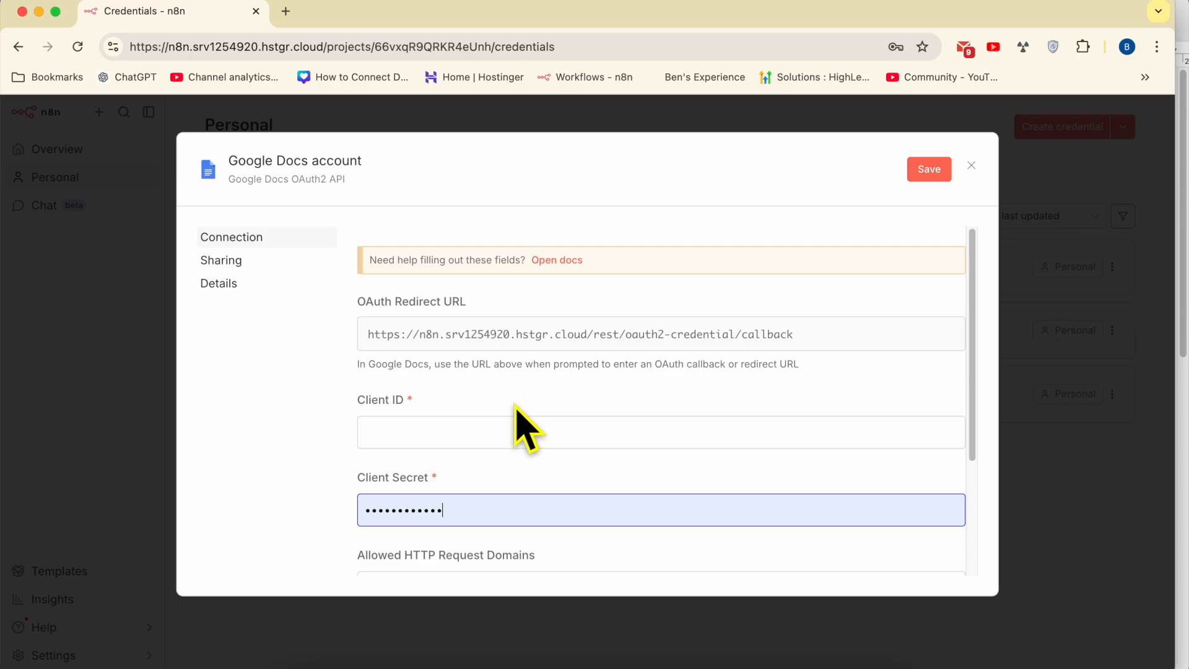
- Highlight the Client ID and Client Secret field labels, then bring the tutorial notes forward
scroll(681, 381, "down", 1)
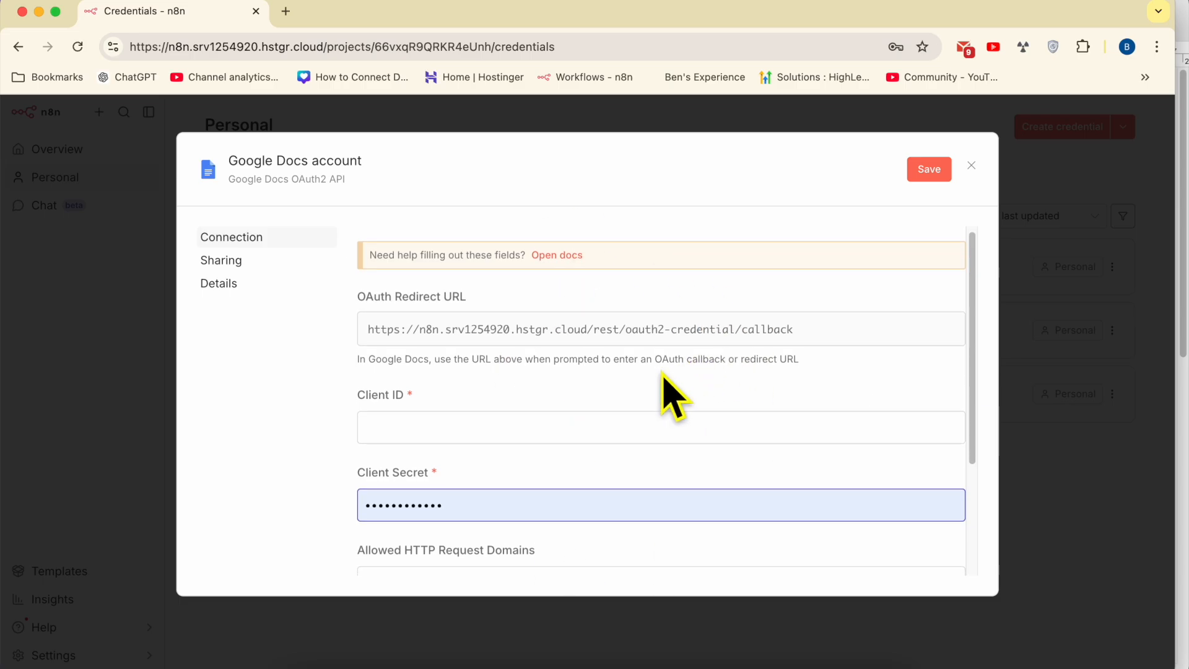
double_click(376, 395)
triple_click(375, 395)
triple_click(391, 471)
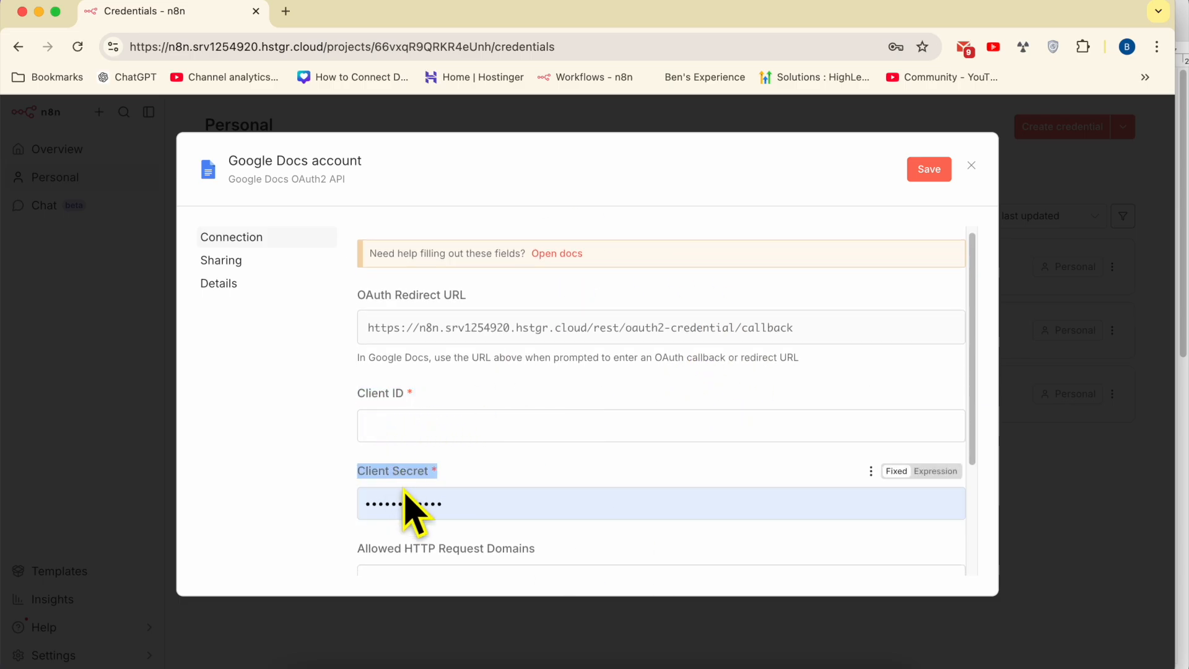
left_click(395, 667)
left_click(374, 366)
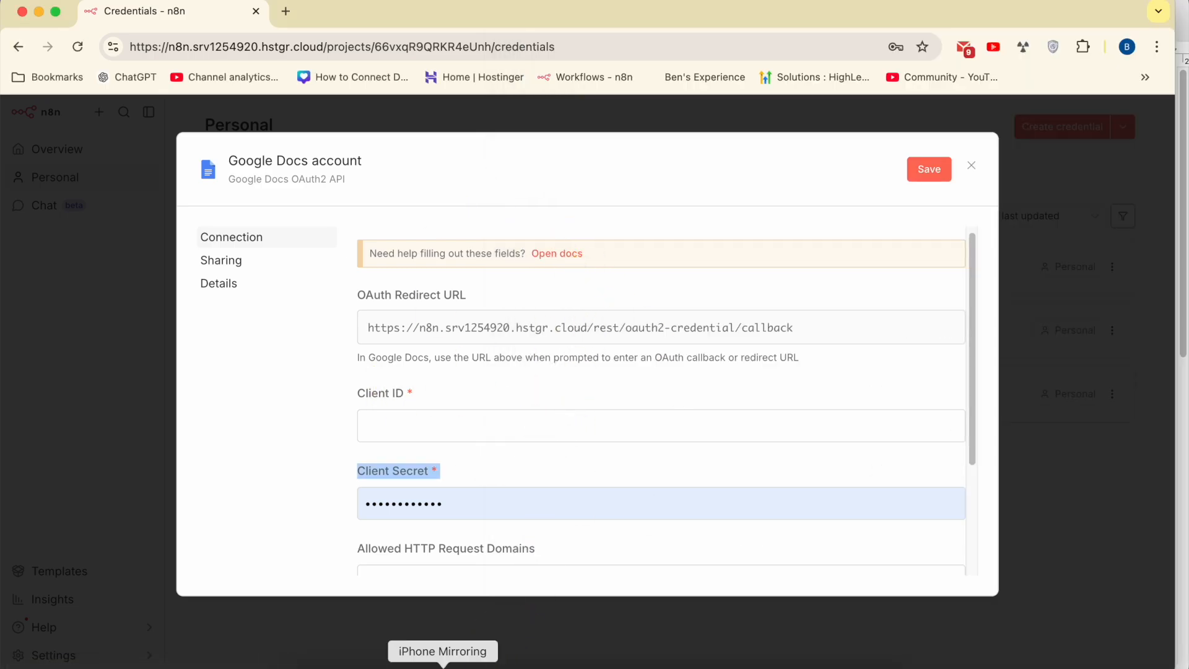
left_click(395, 668)
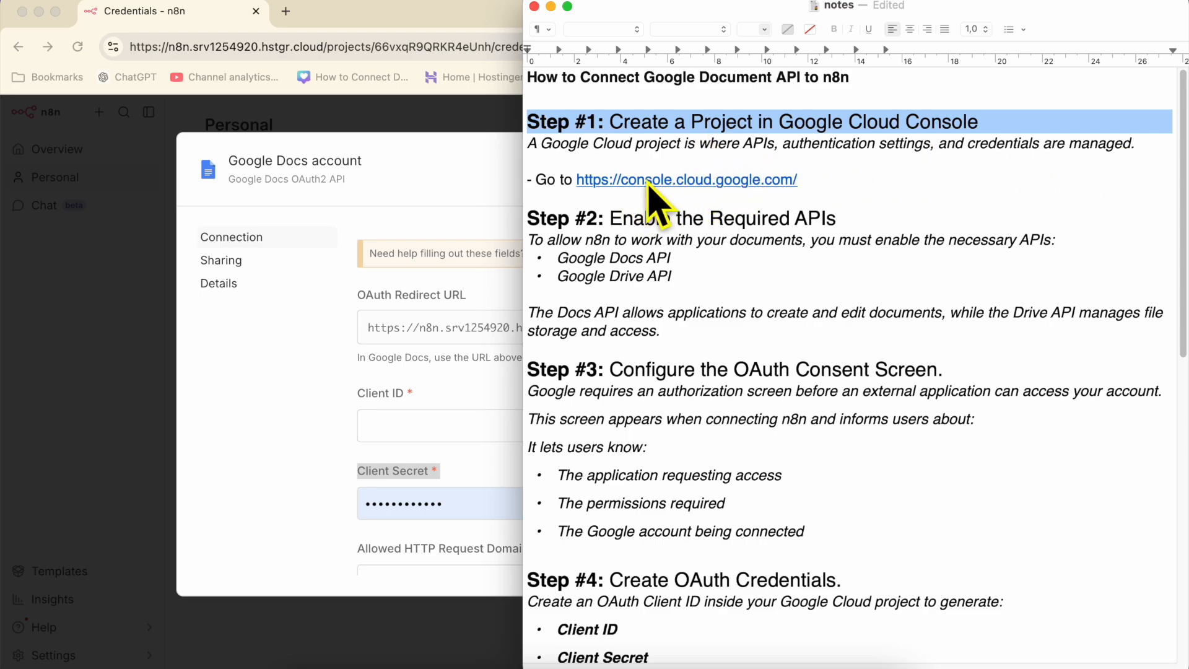
- Open Google Cloud Console from the notes link and hide the browser's bookmarks bar
left_click(725, 181)
left_click(198, 2)
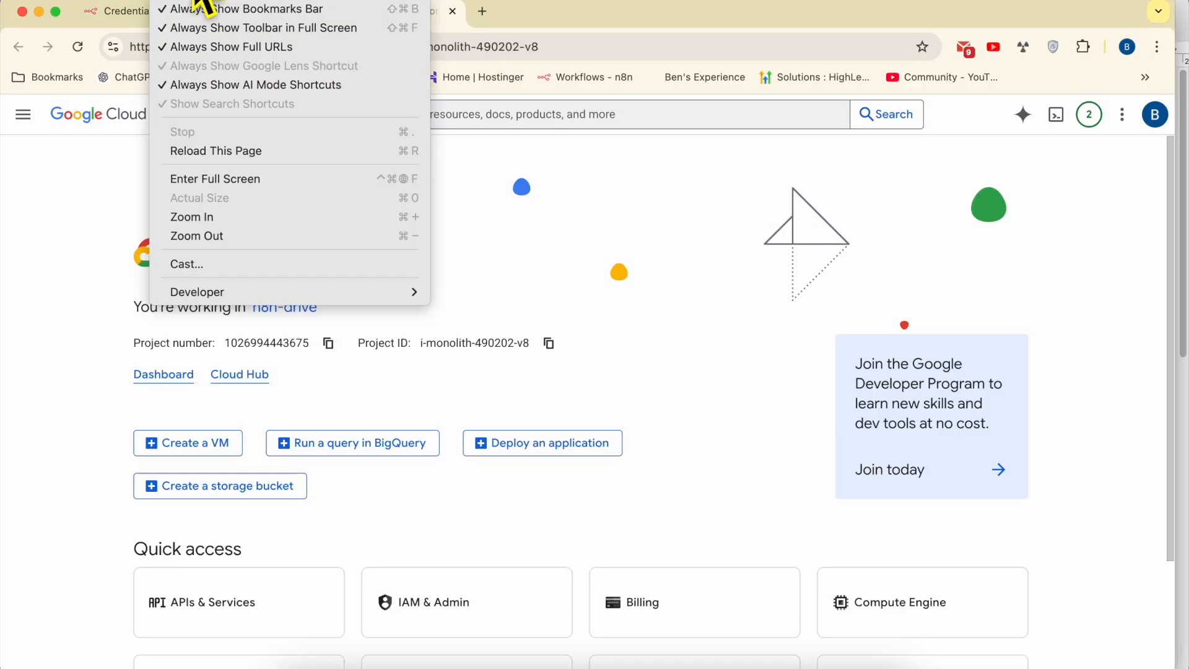
left_click(226, 10)
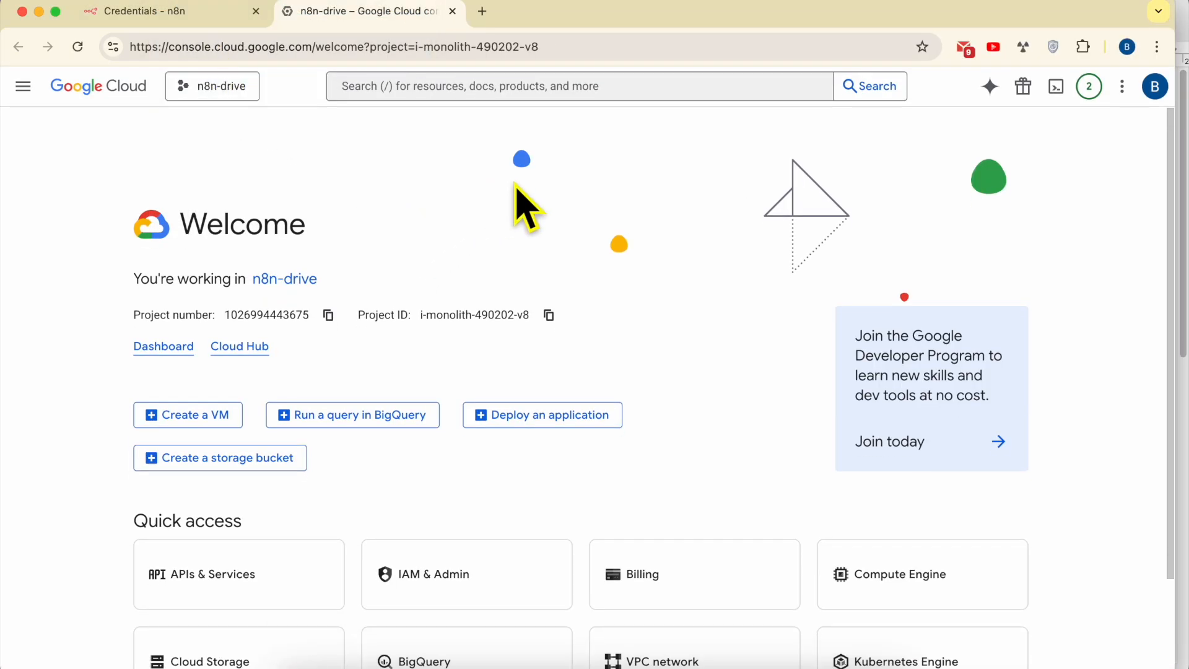
- Create a new Google Cloud project named n8n-docs
left_click(241, 90)
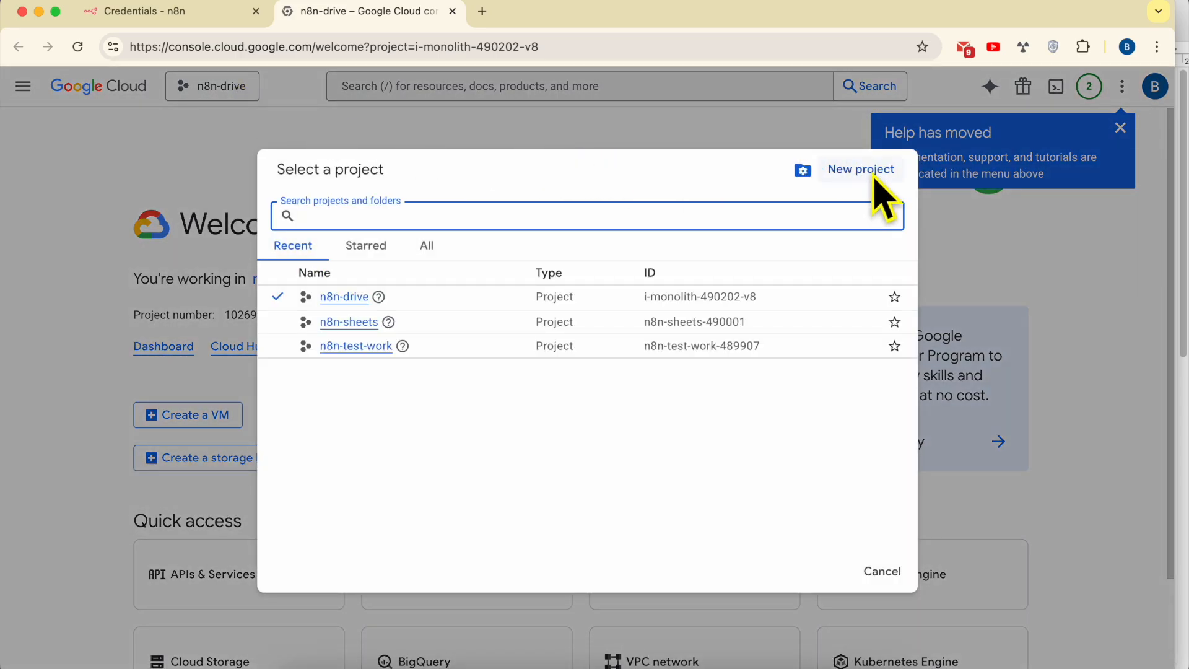
left_click(875, 178)
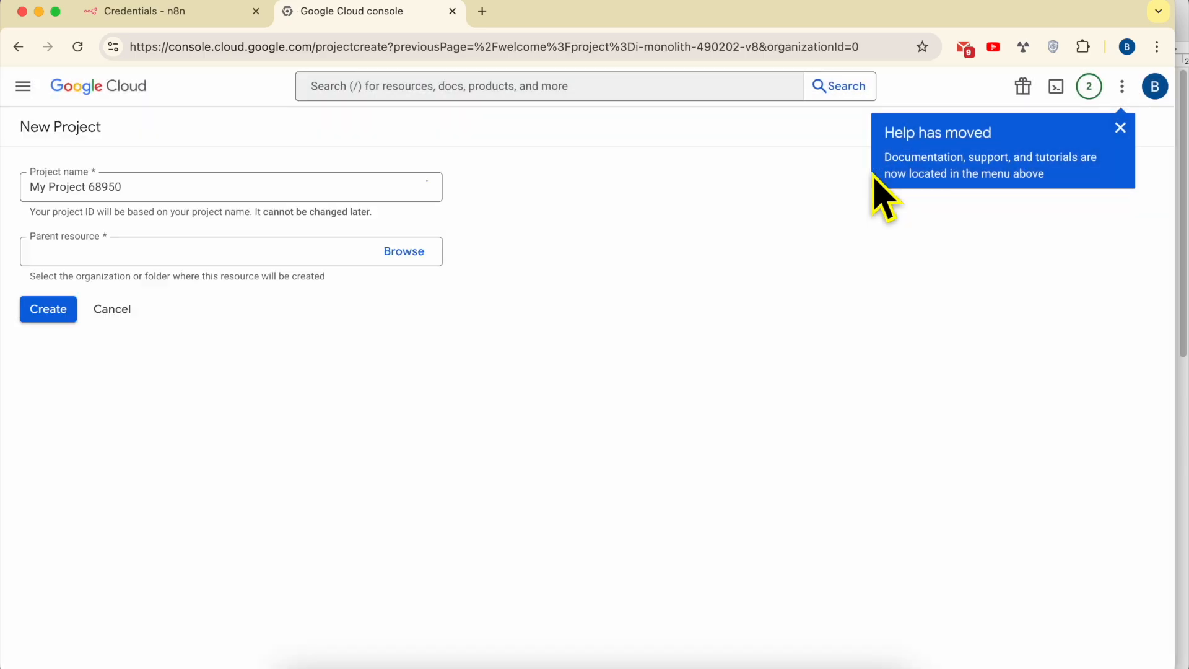
left_click(1119, 129)
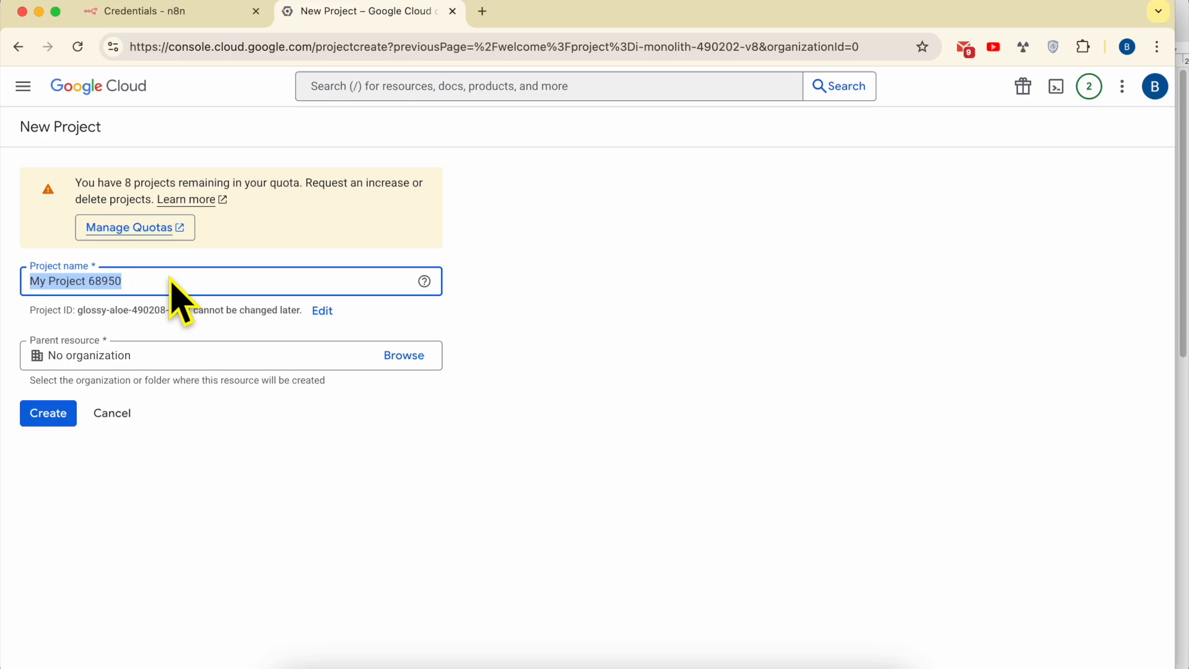
type("n8n-docs")
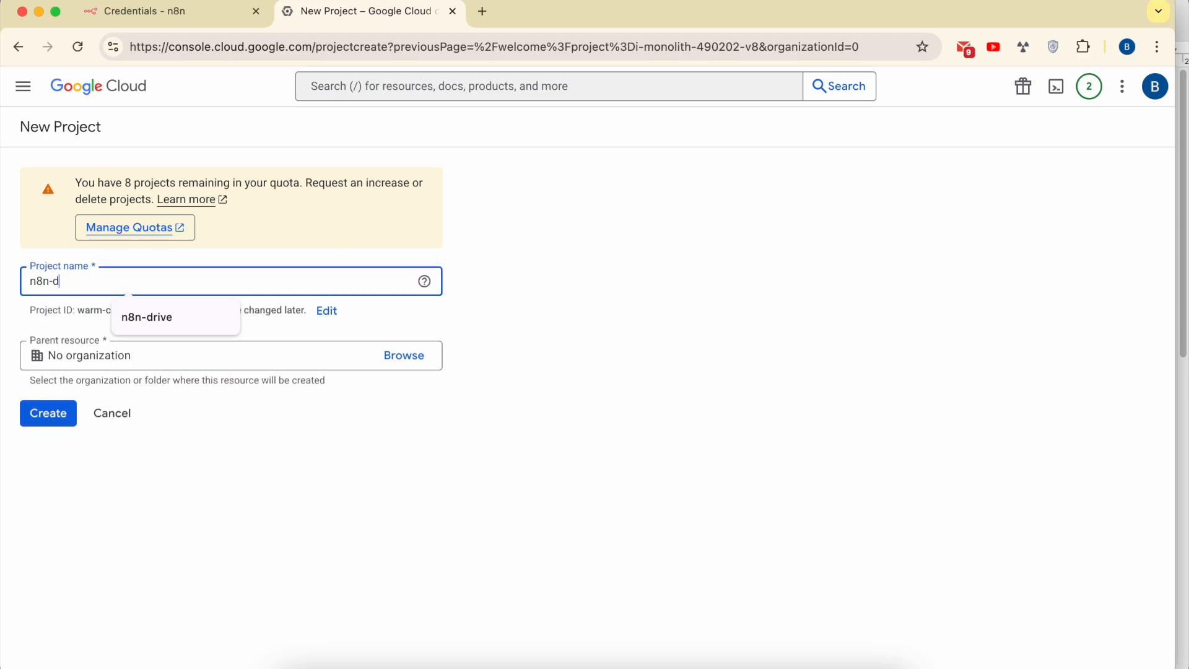
left_click(50, 418)
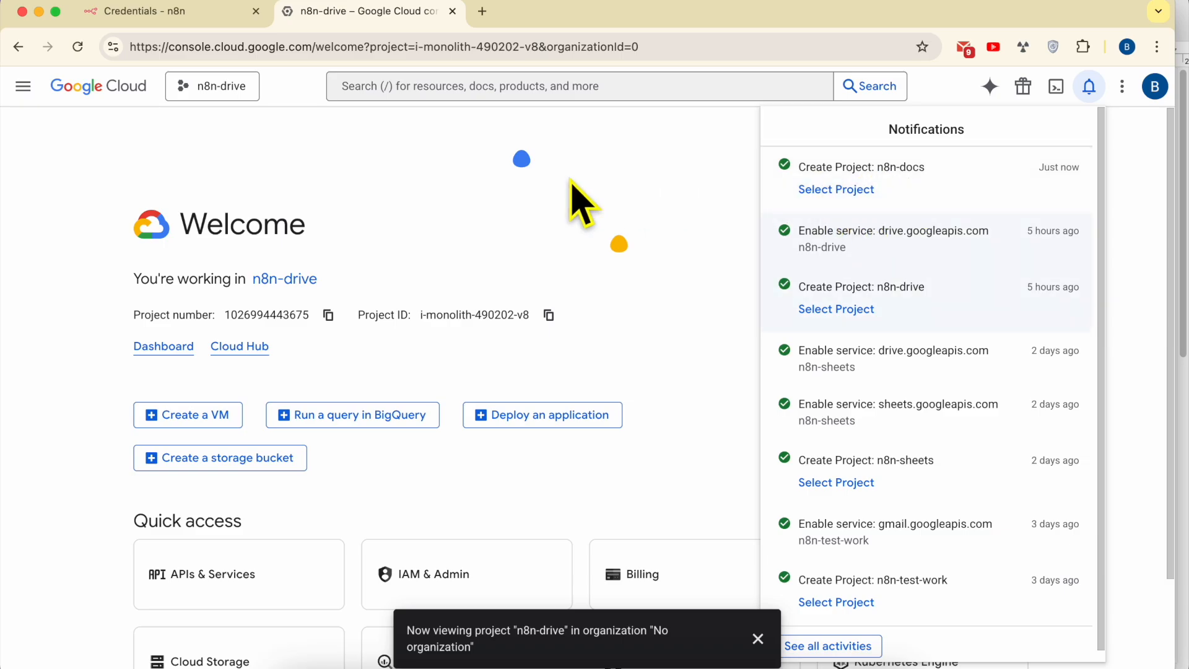
- Switch the console to the n8n-docs project and dismiss its confirmation message
left_click(224, 92)
left_click(238, 93)
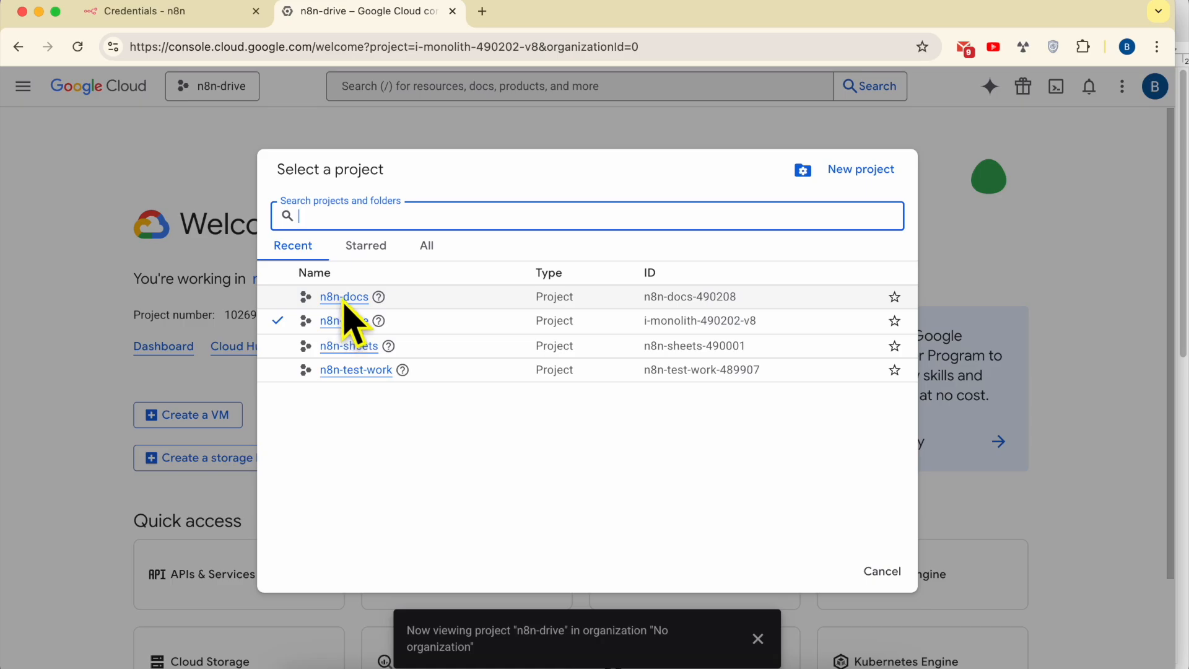
left_click(345, 303)
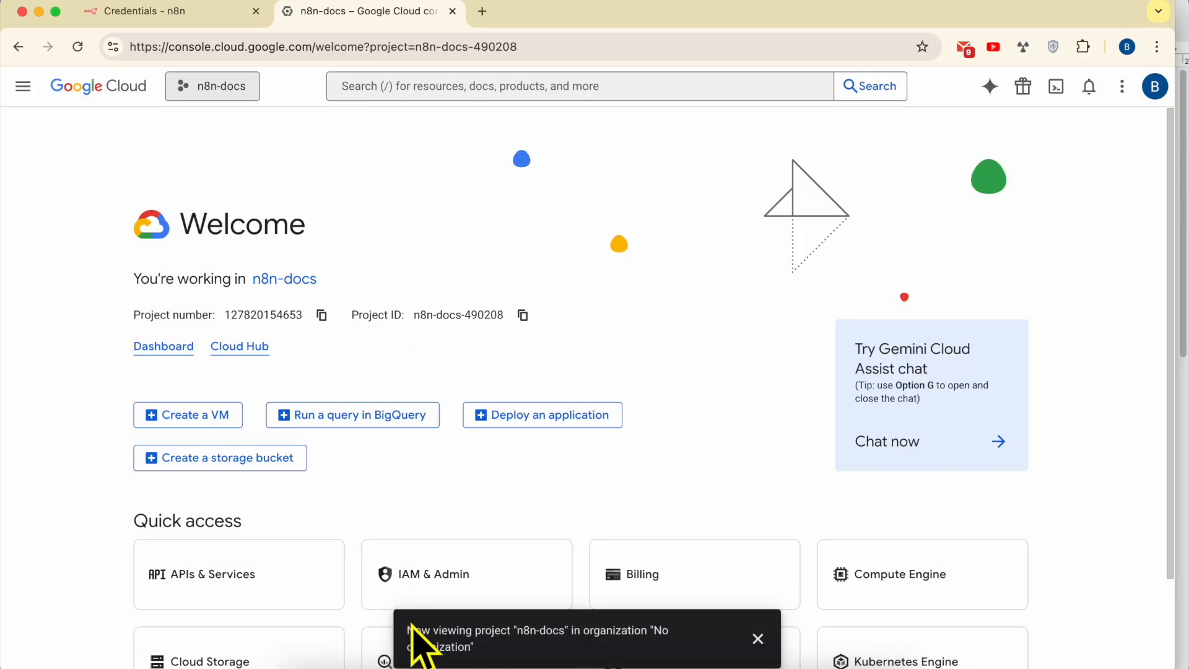
left_click_drag(407, 631, 472, 638)
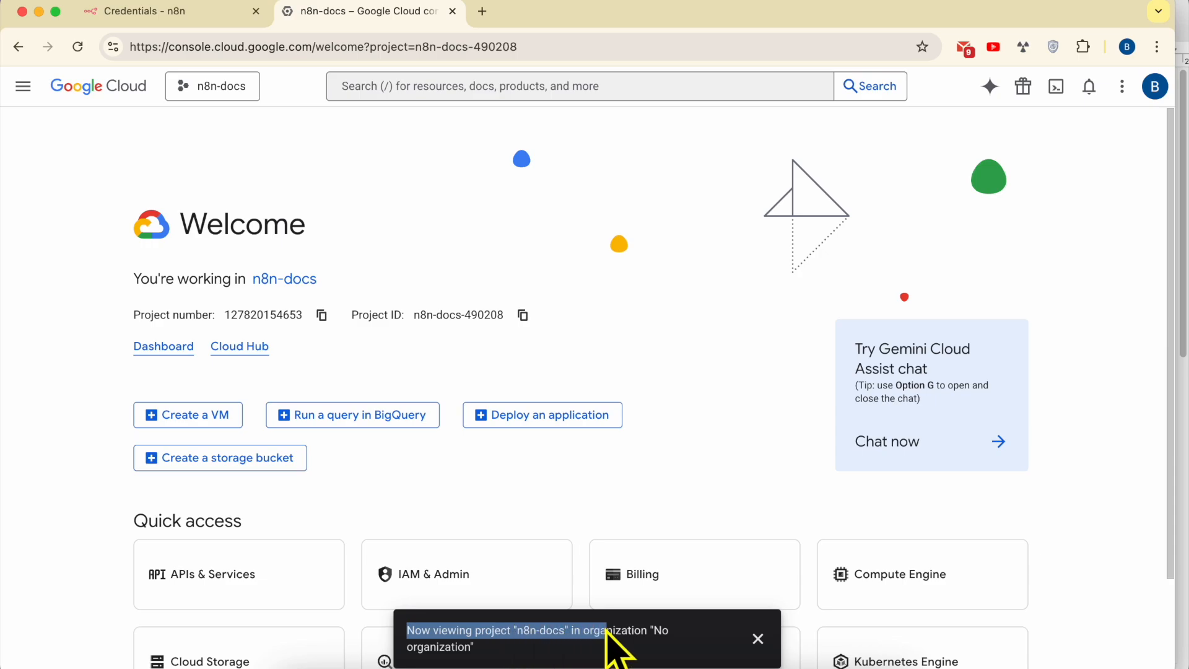
left_click_drag(658, 632, 626, 647)
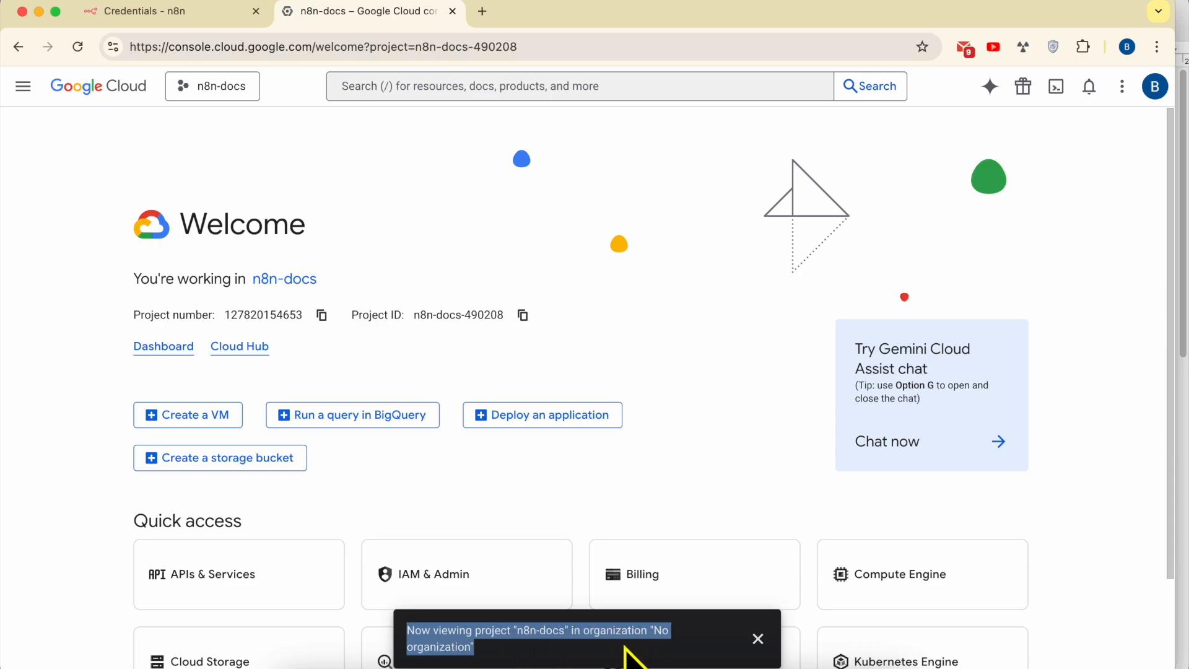
left_click(757, 640)
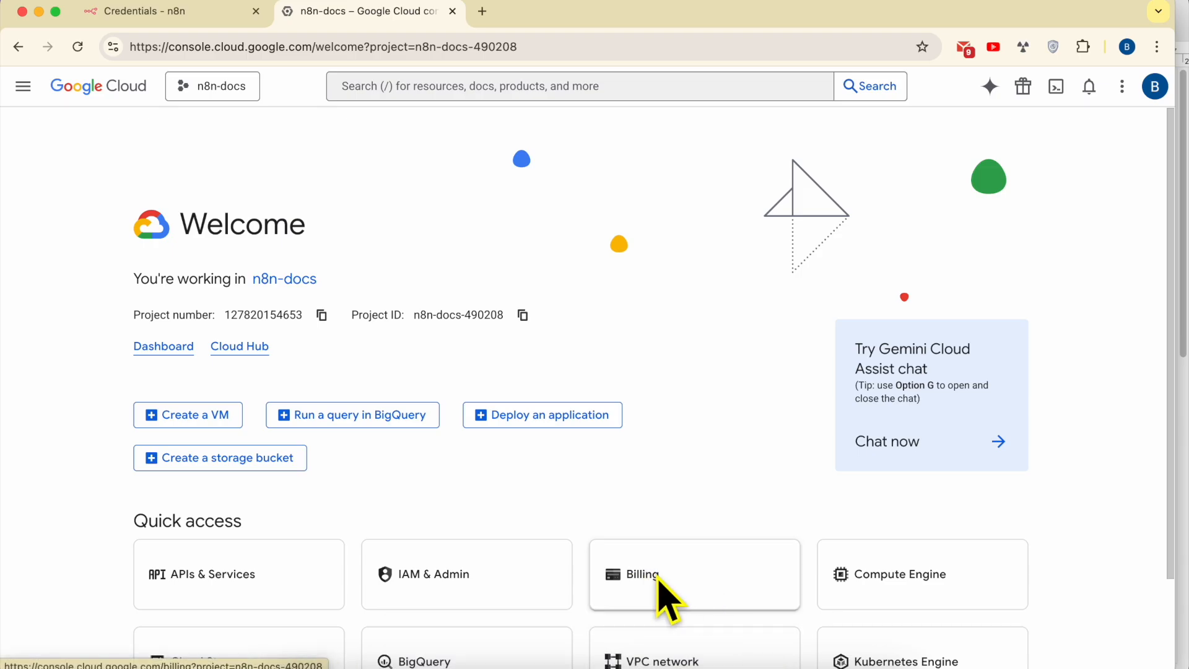
left_click(396, 664)
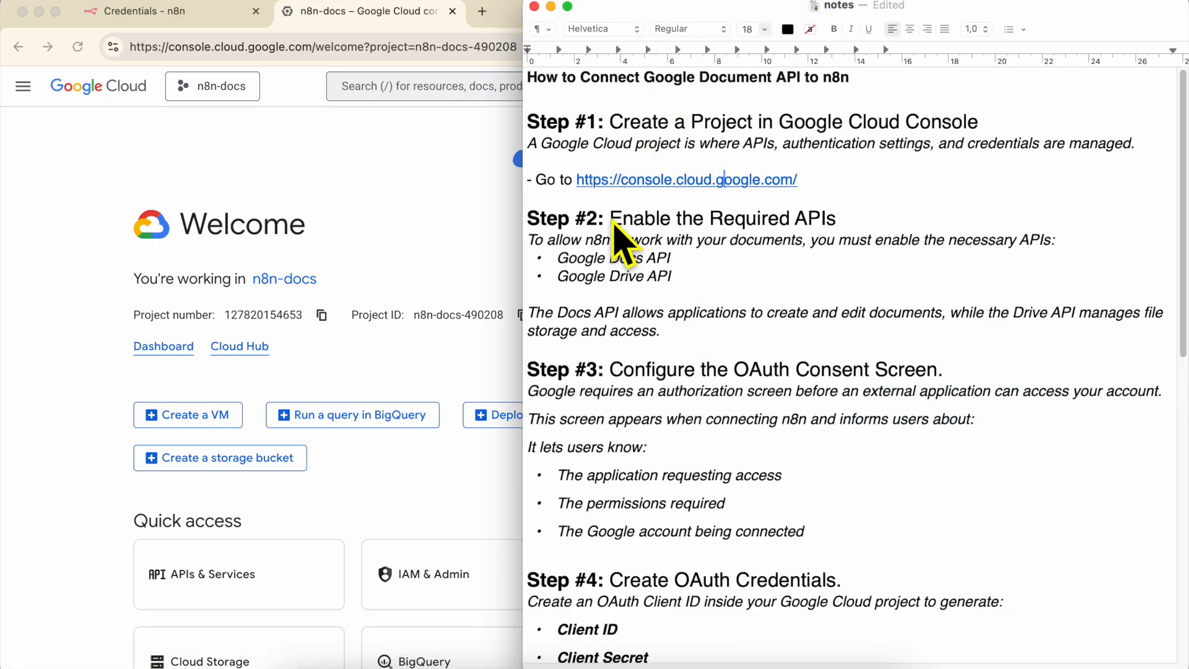
triple_click(629, 122)
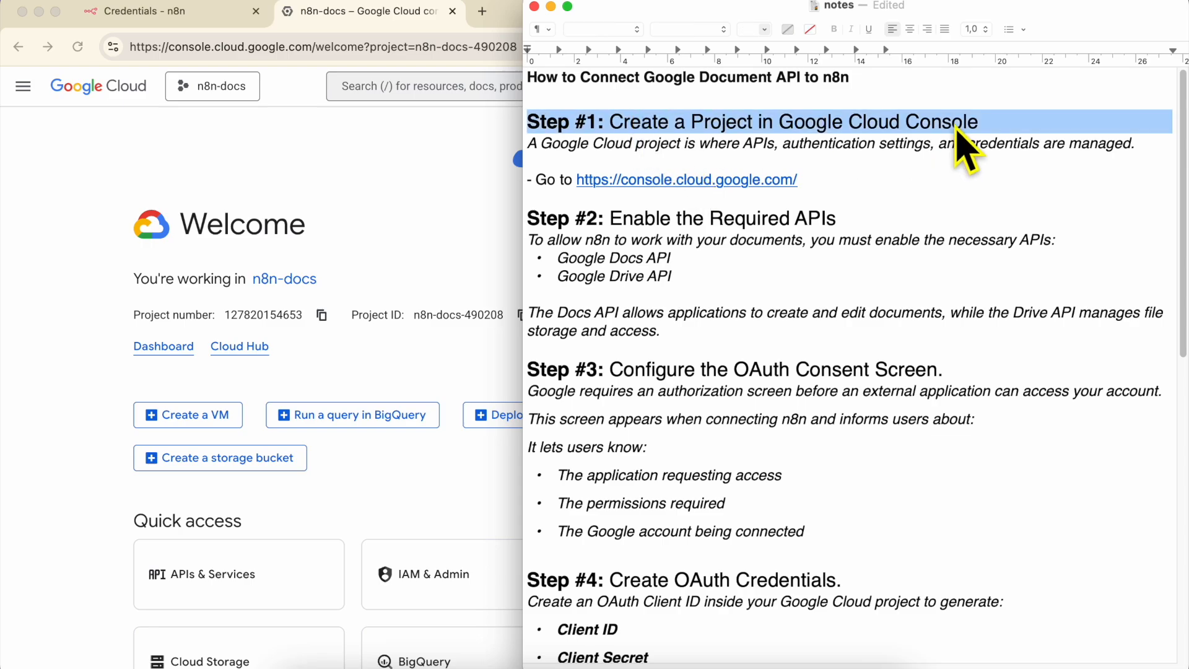
triple_click(652, 220)
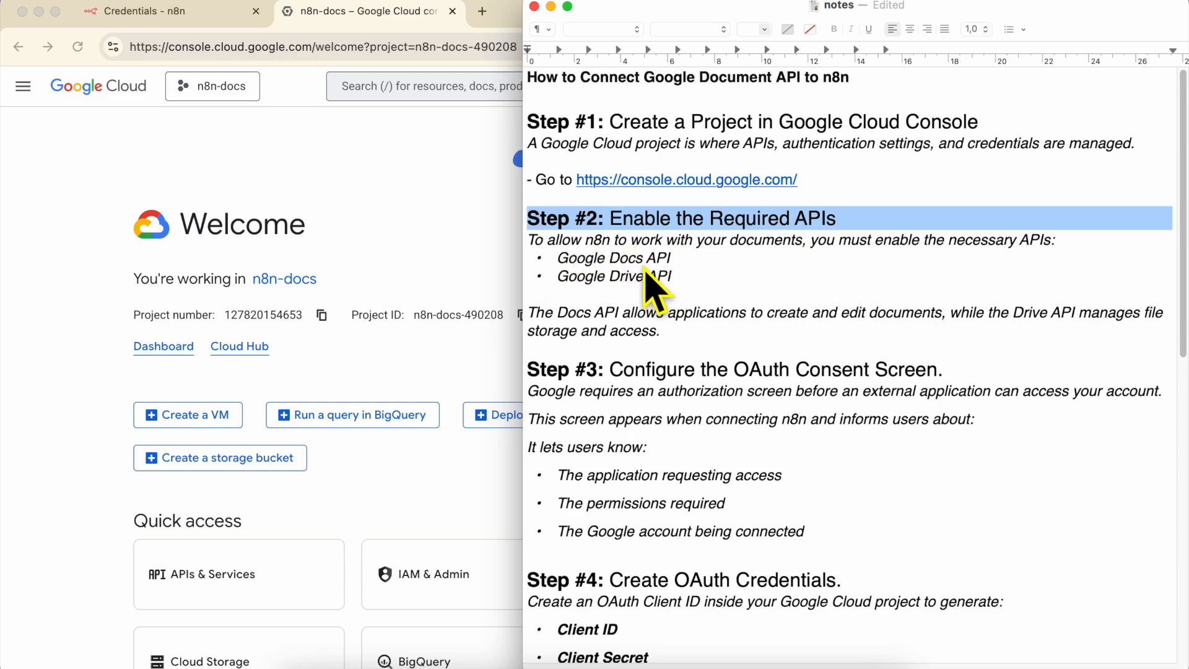
triple_click(596, 263)
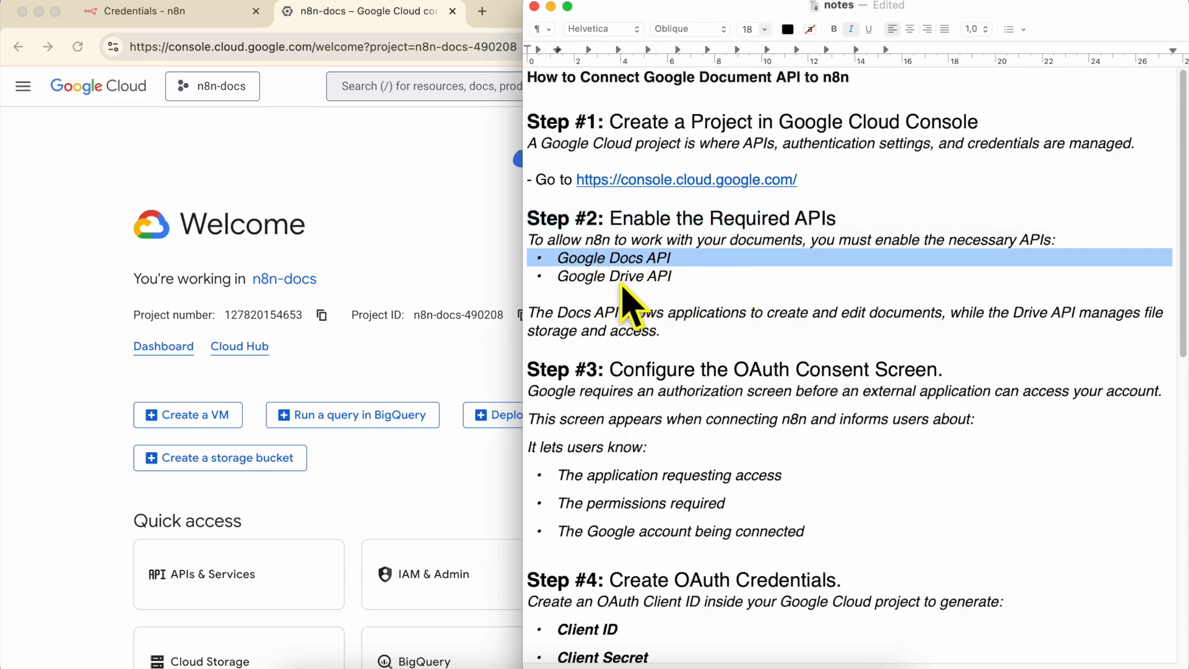
left_click(607, 280)
triple_click(606, 284)
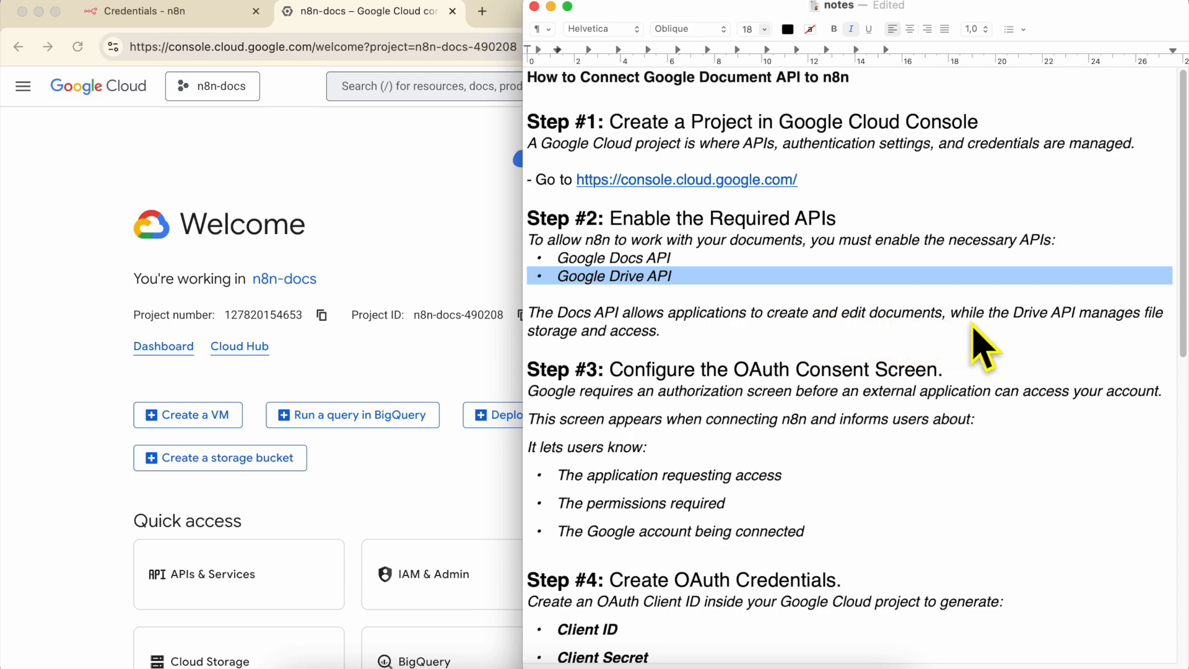
triple_click(724, 316)
double_click(711, 313)
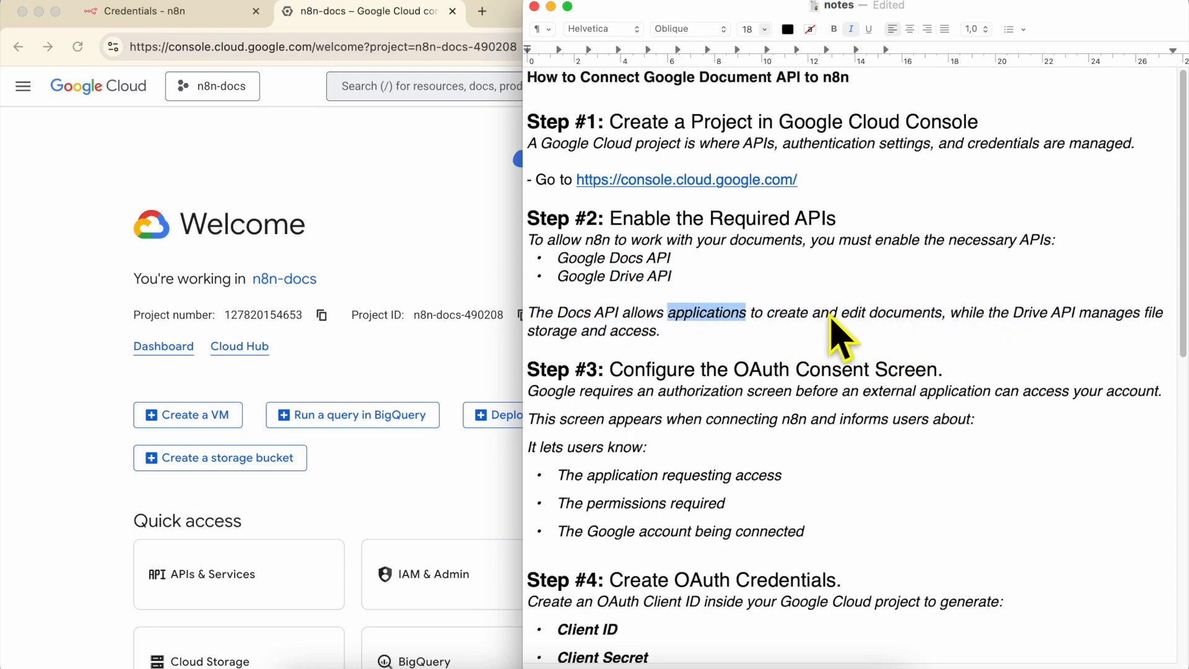
double_click(1031, 314)
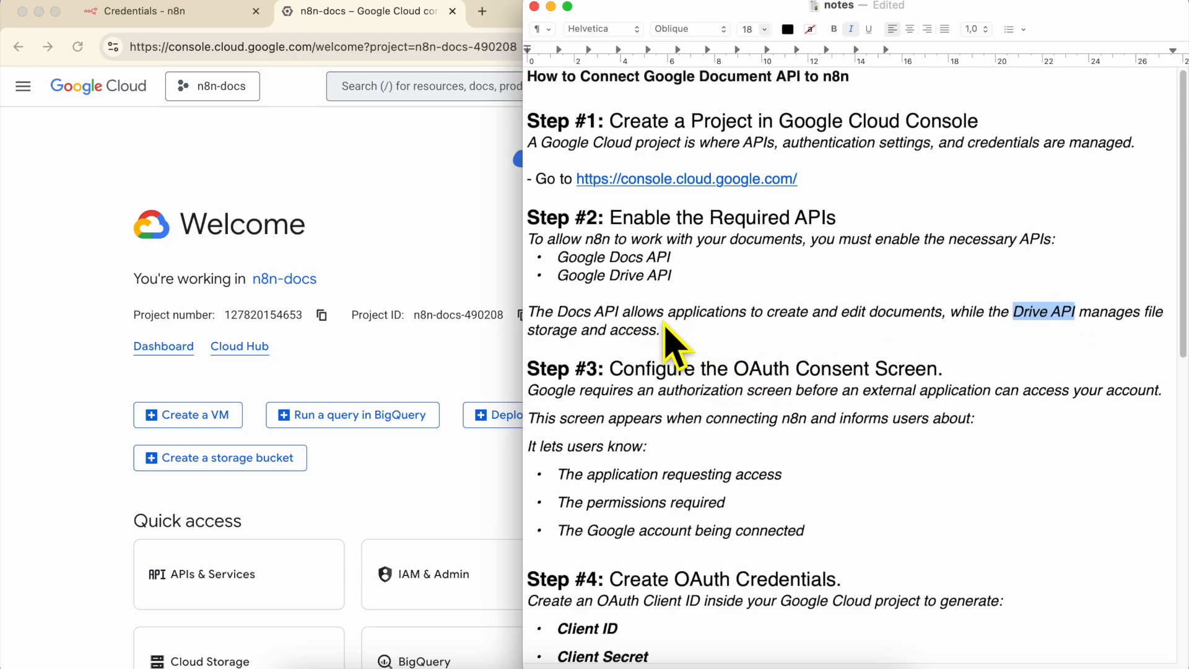
scroll(669, 345, "down", 1)
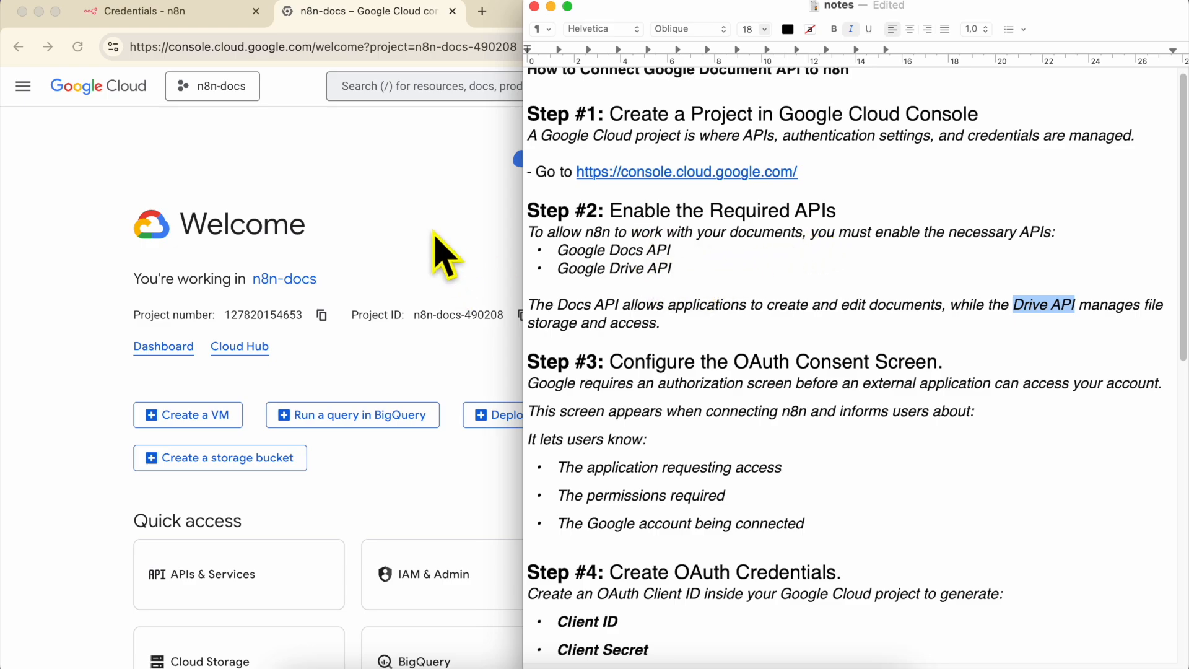
- Go to the Enabled APIs & services page from the console's main navigation
left_click(440, 250)
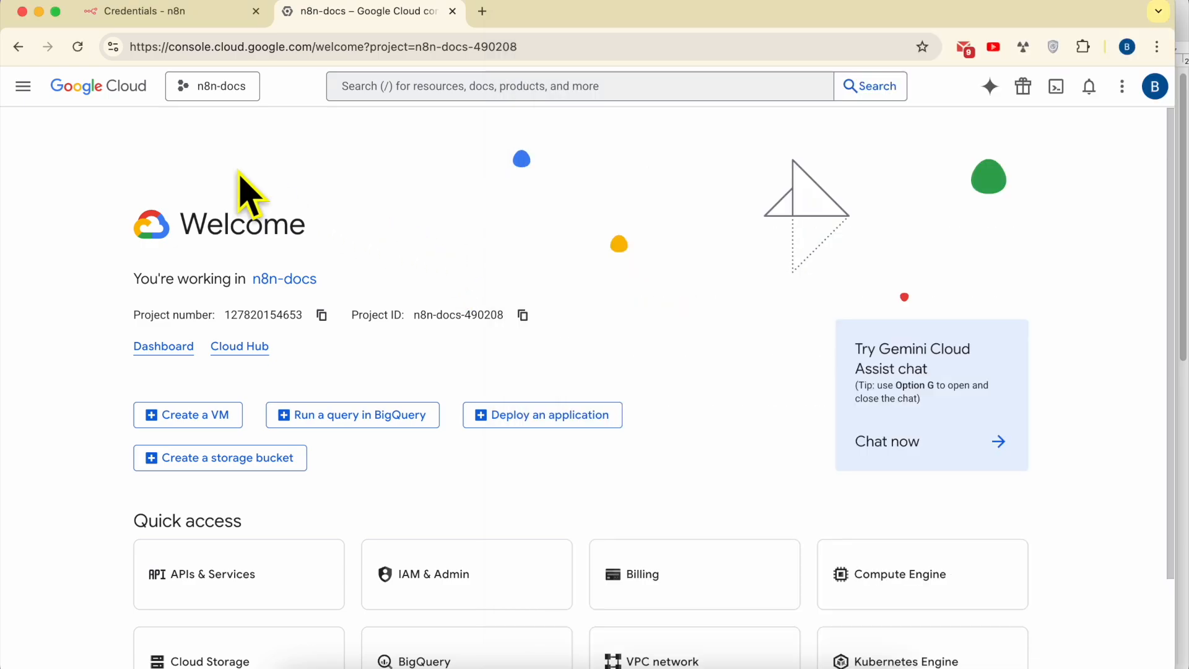
left_click(23, 89)
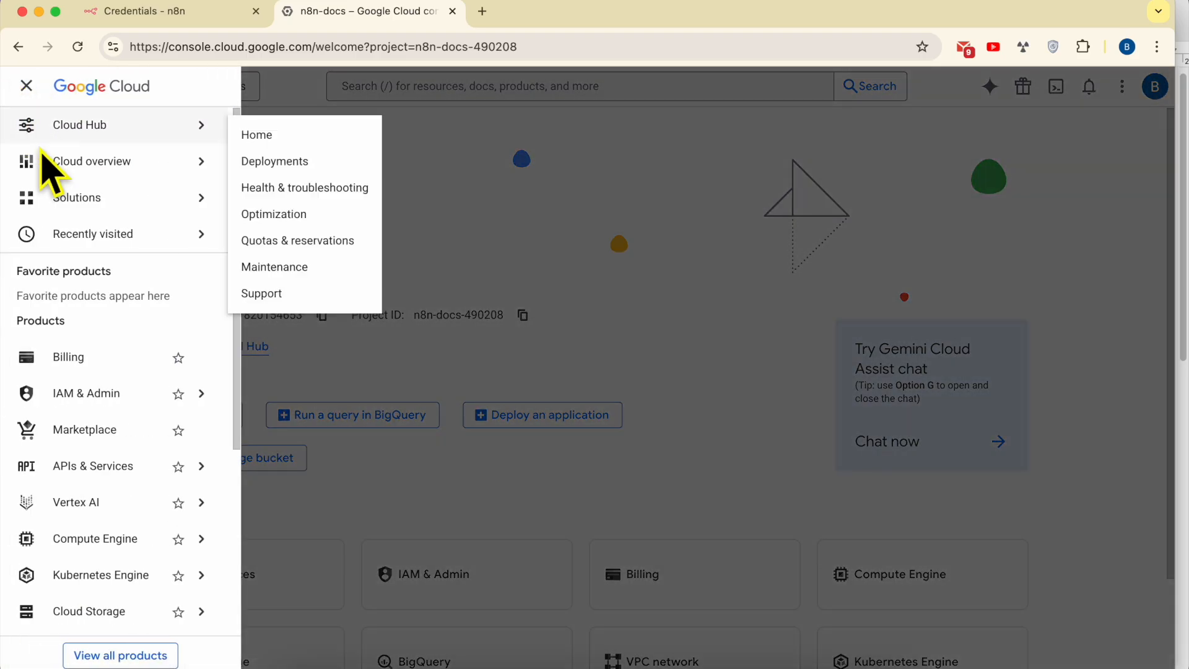
mouse_move(119, 469)
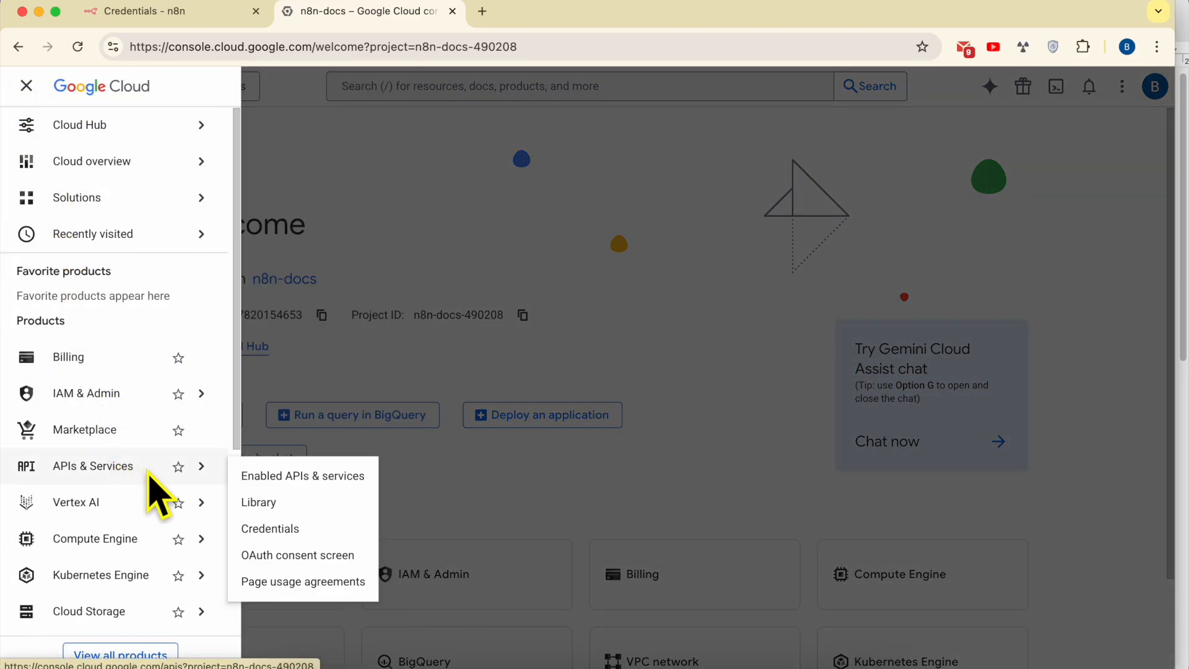
left_click(332, 485)
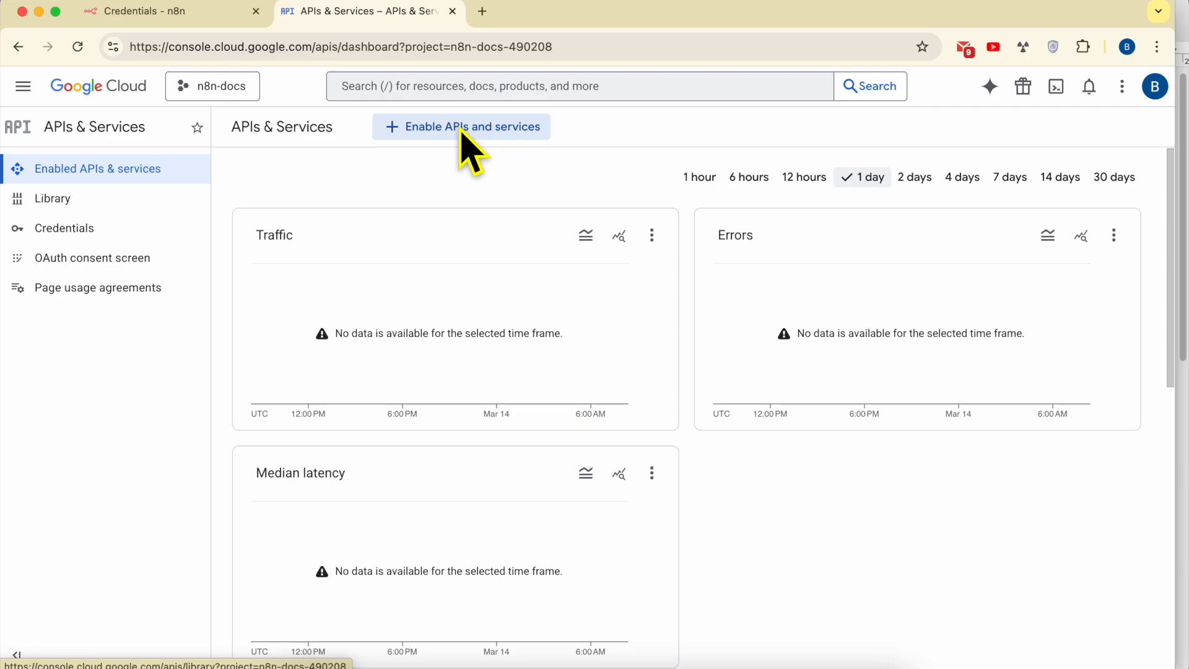
- Find 'google docs api' in the API Library and enable the Google Docs API
left_click(505, 128)
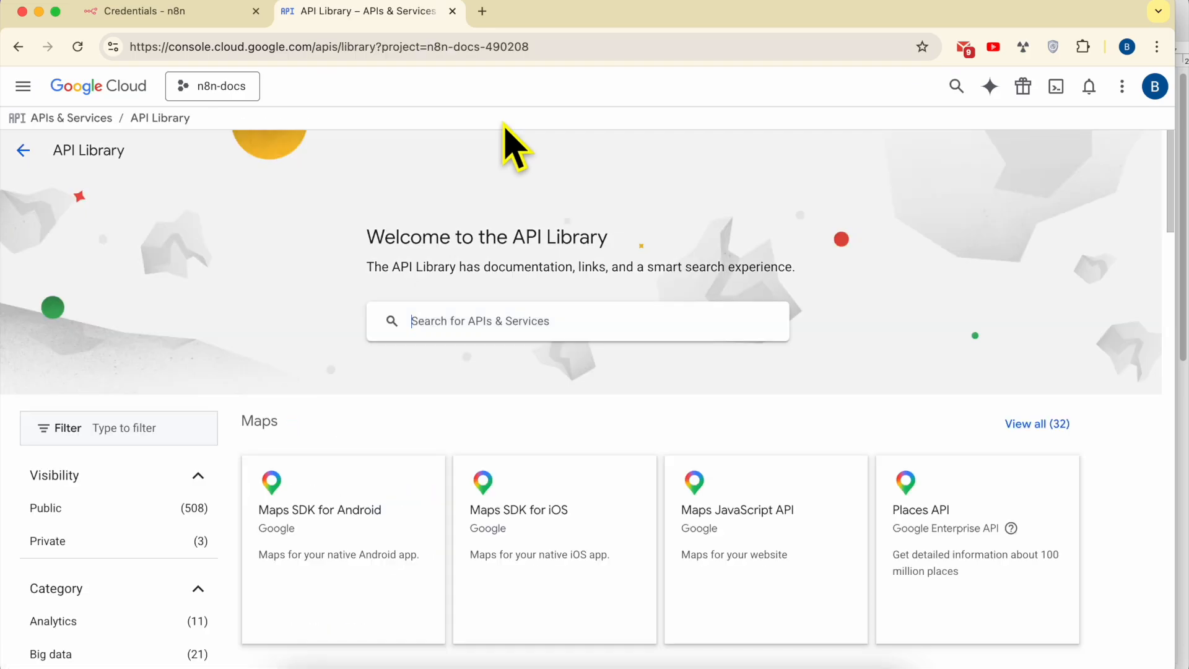
type("google ")
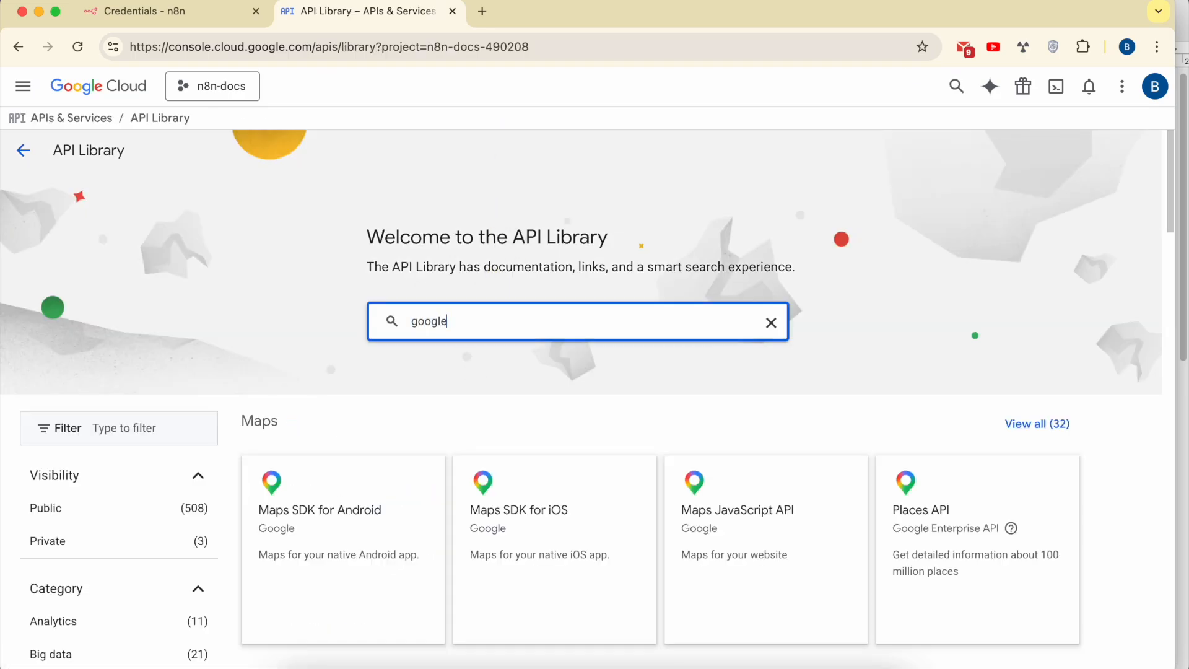
type("docs api")
key("Return")
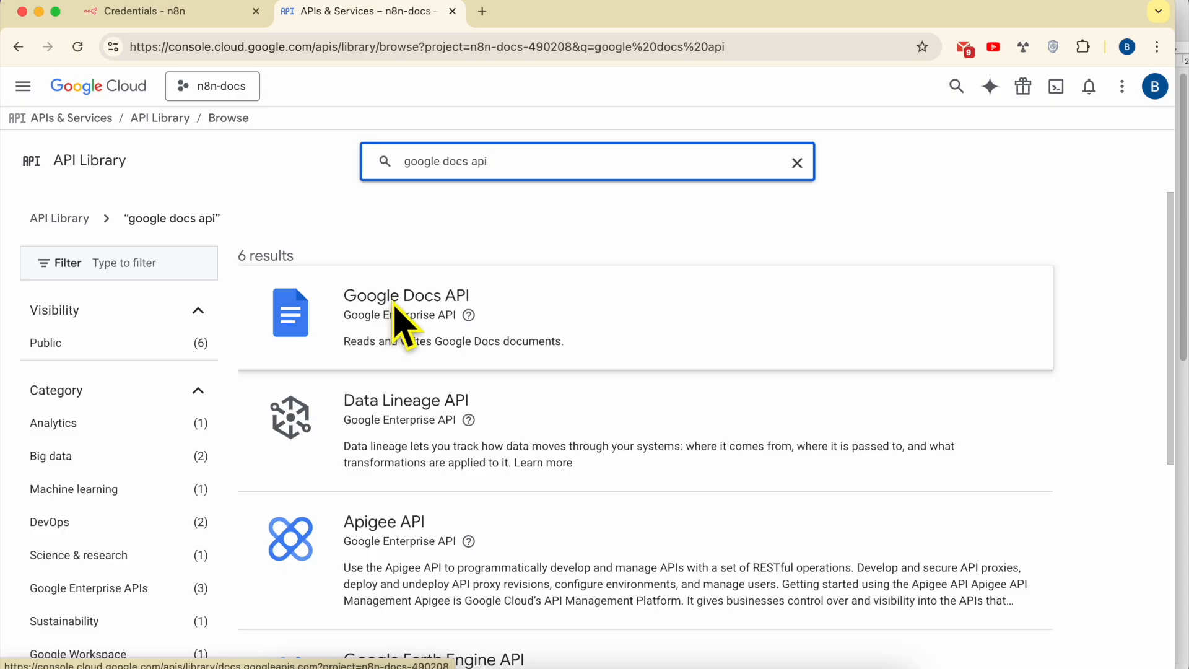
left_click(394, 305)
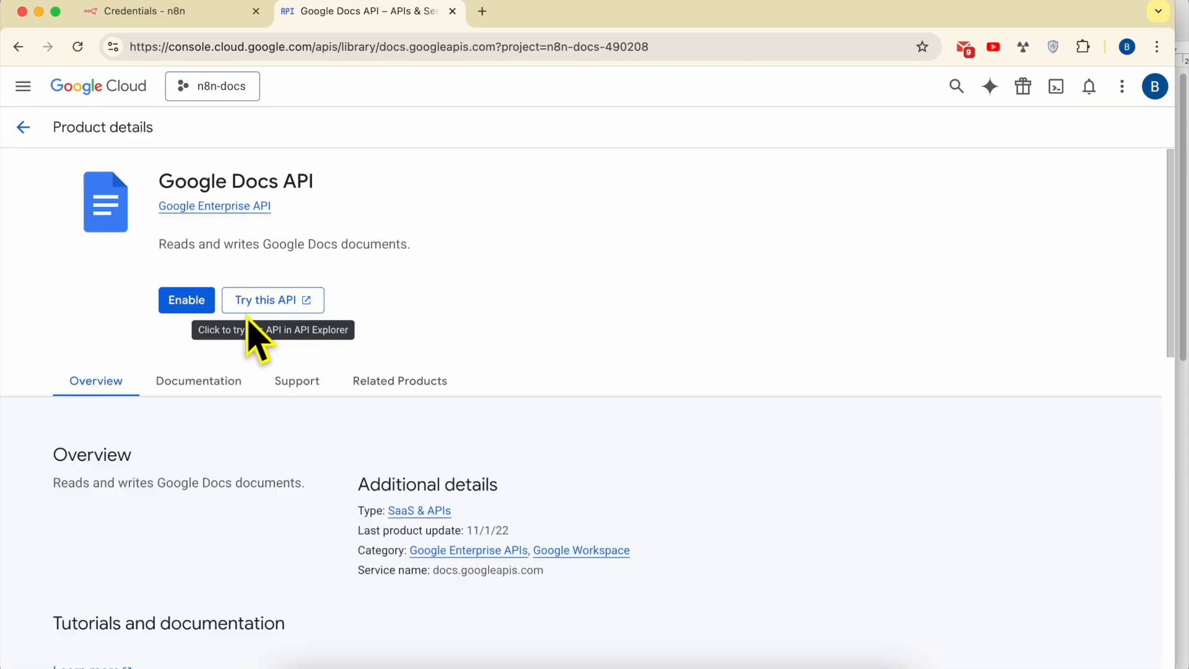
left_click(194, 302)
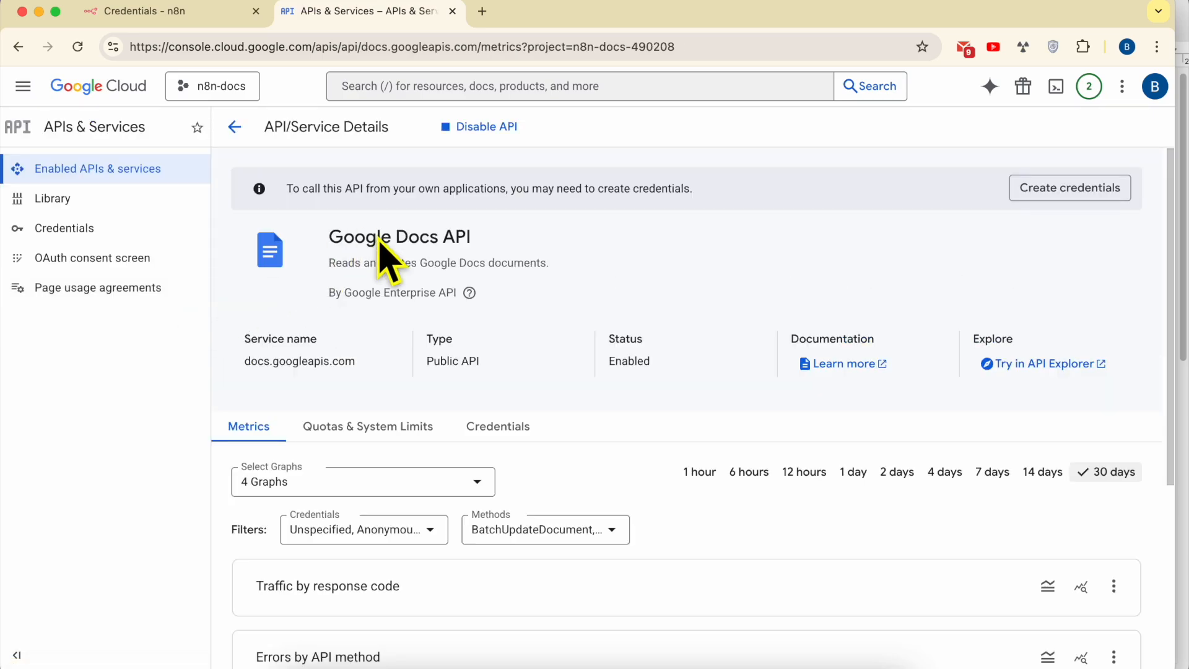
triple_click(378, 239)
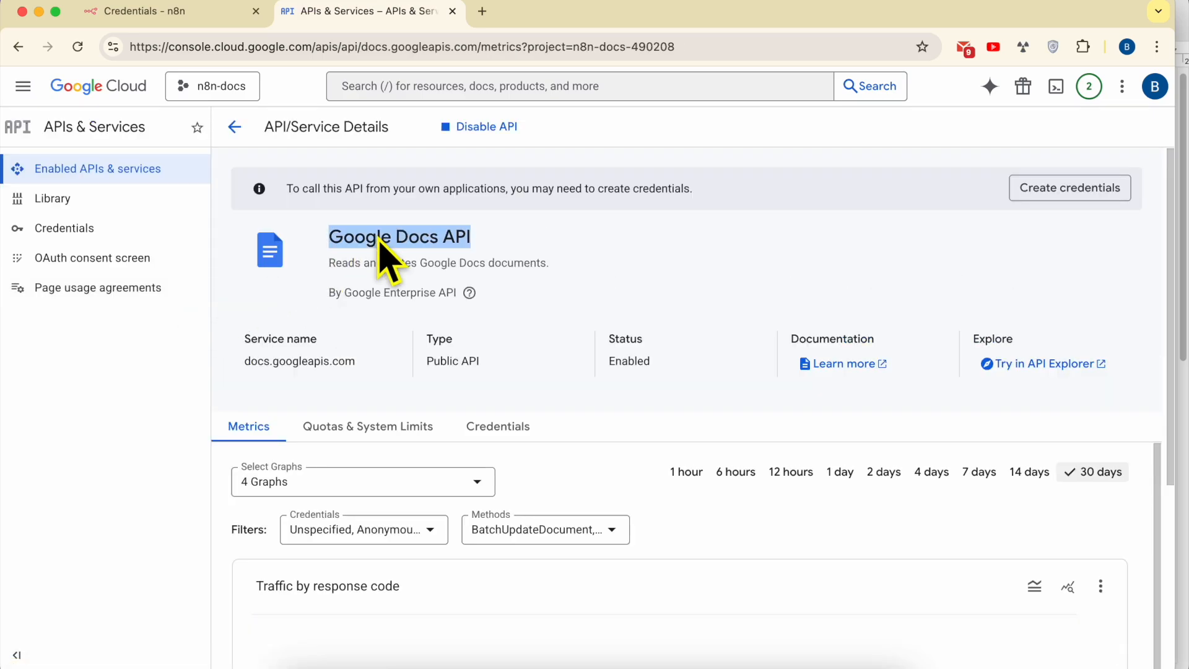
- Search the console for 'google drive', open the Google Drive API and enable it
left_click(472, 91)
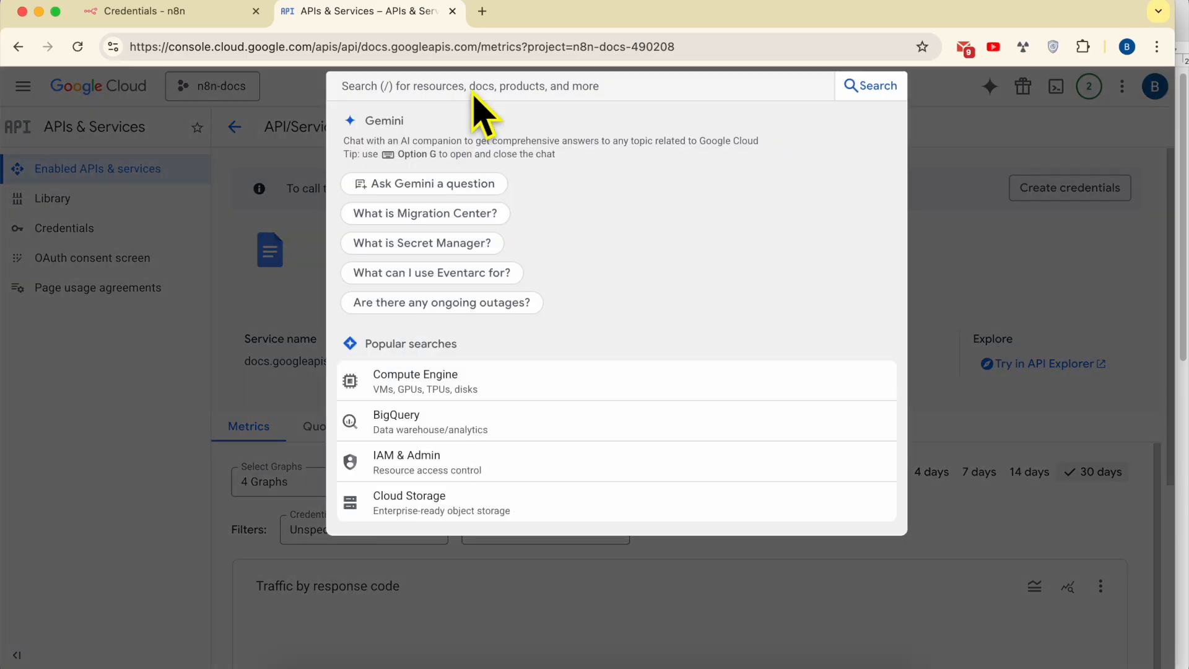
type("google dr")
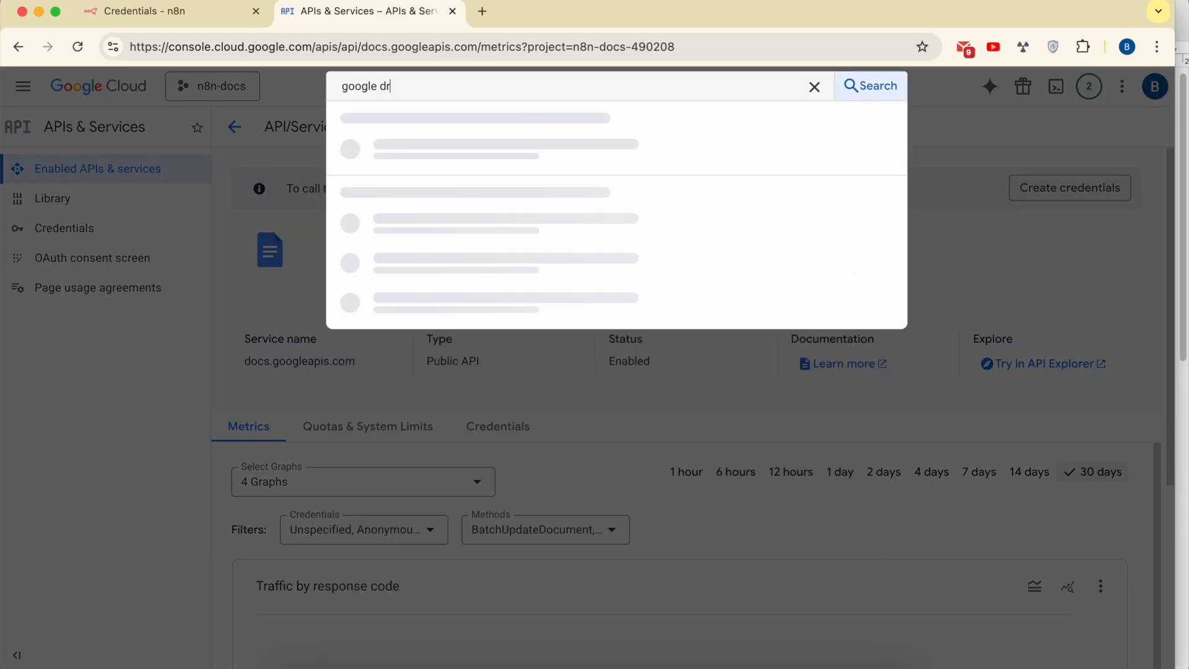
type("ive api")
left_click(854, 90)
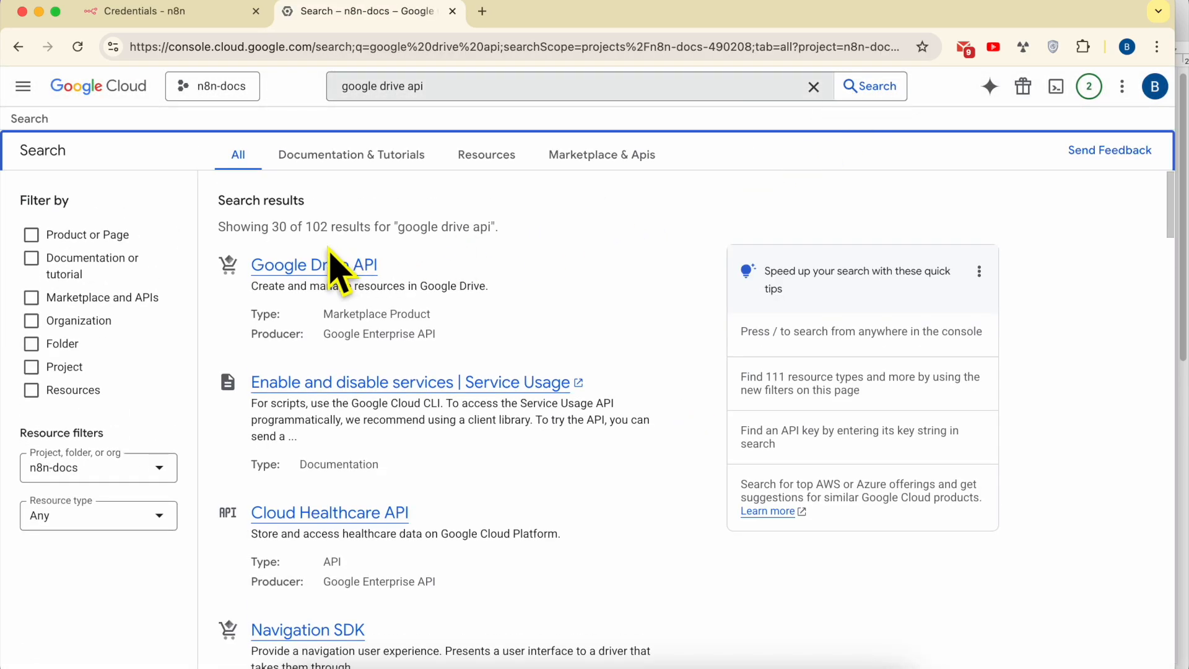
left_click(319, 268)
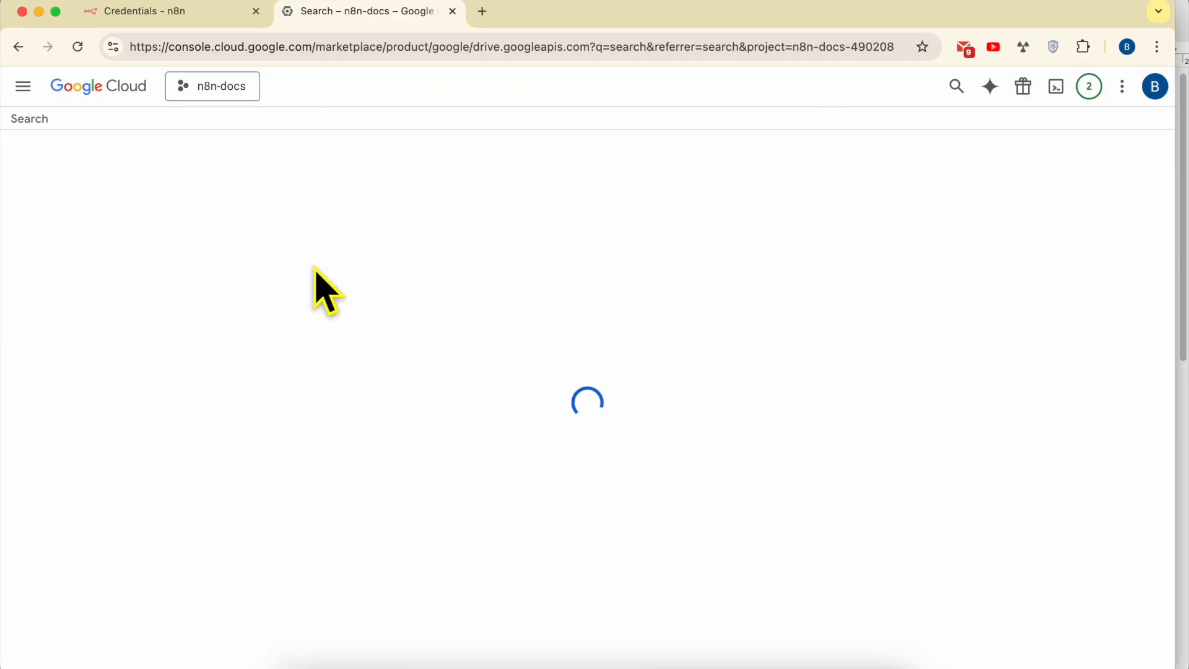
left_click(199, 306)
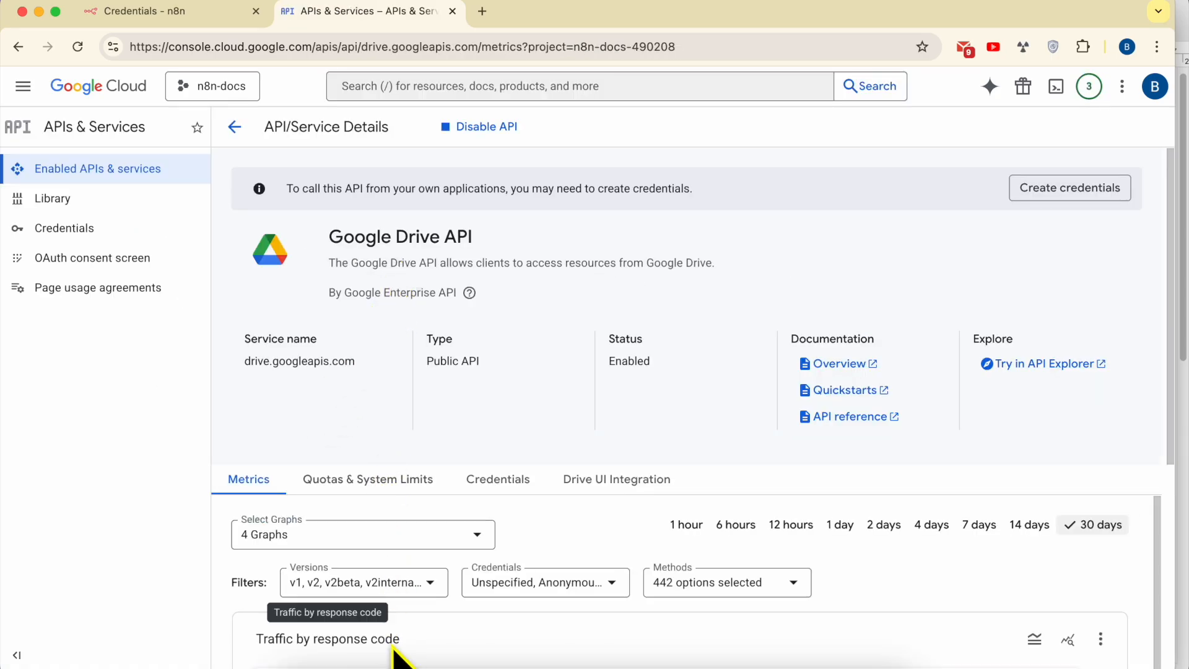
left_click(395, 666)
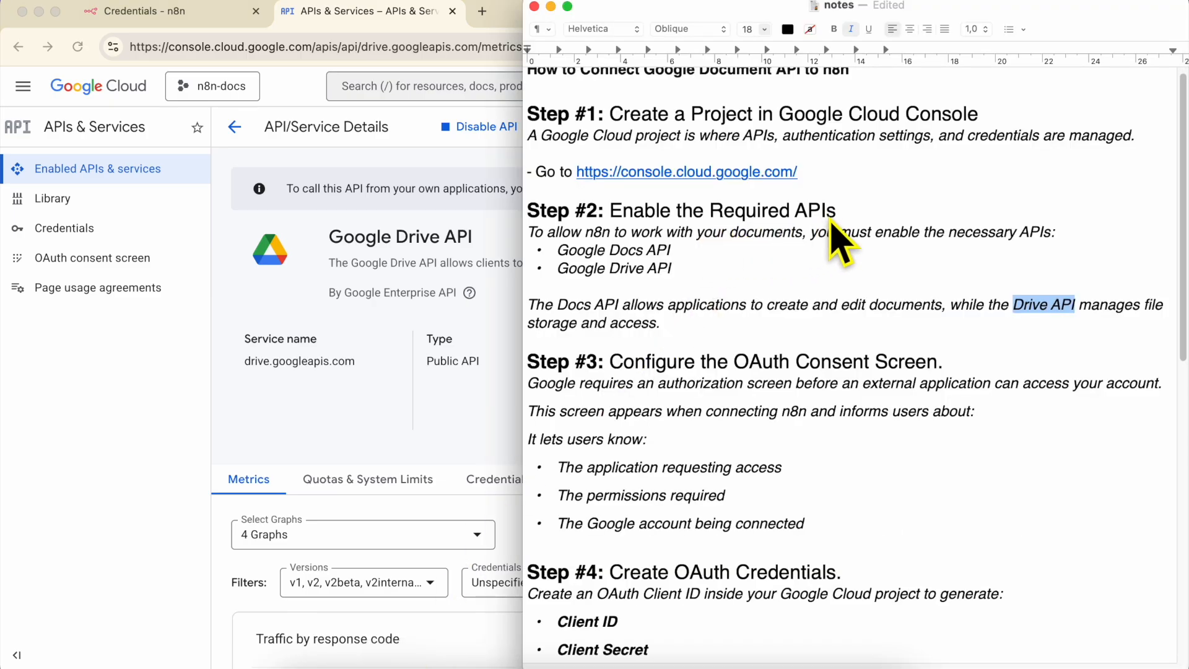
scroll(724, 390, "down", 6)
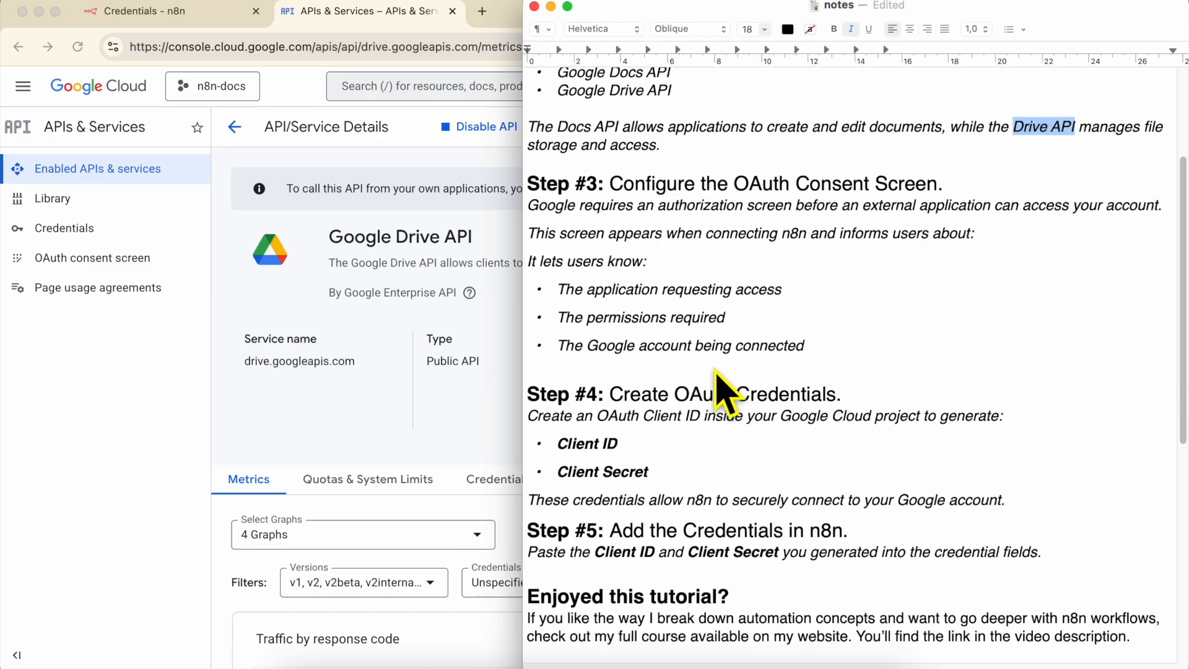
scroll(718, 374, "down", 4)
scroll(718, 359, "up", 1)
double_click(672, 101)
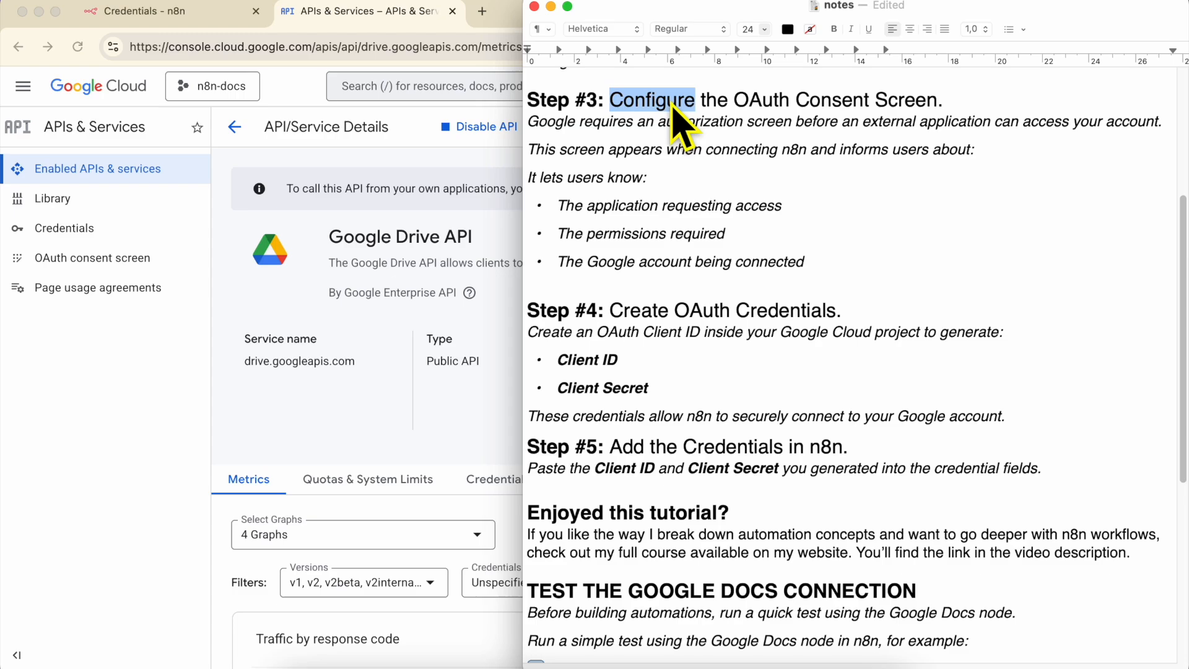
left_click(955, 99, "shift")
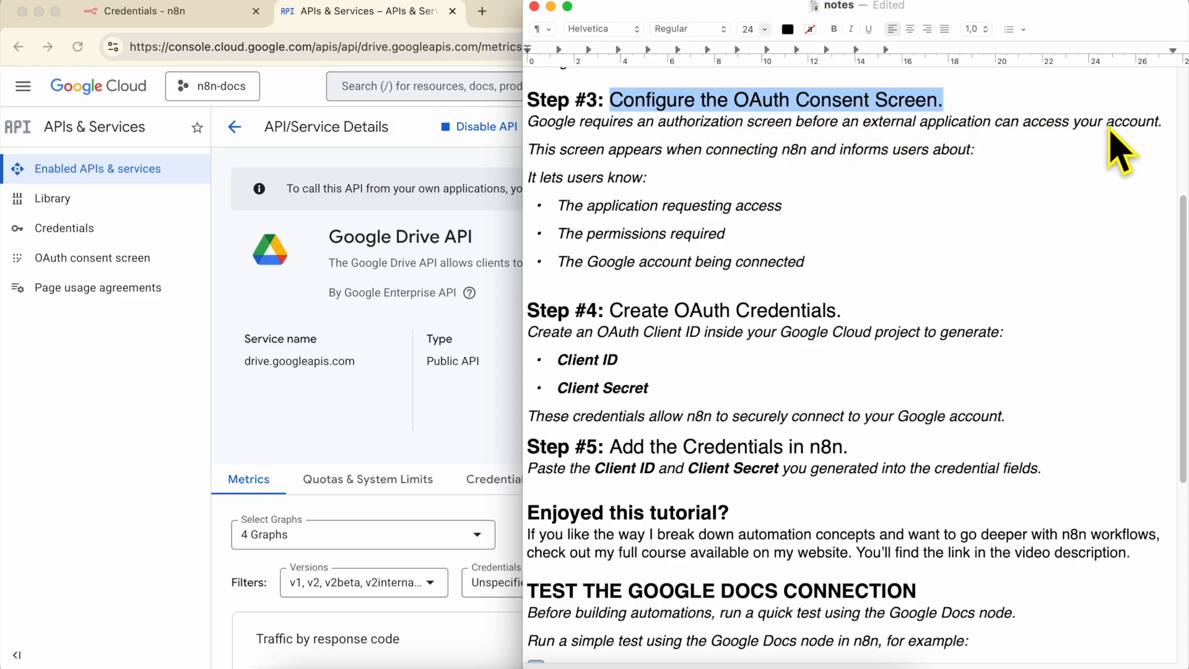
triple_click(620, 150)
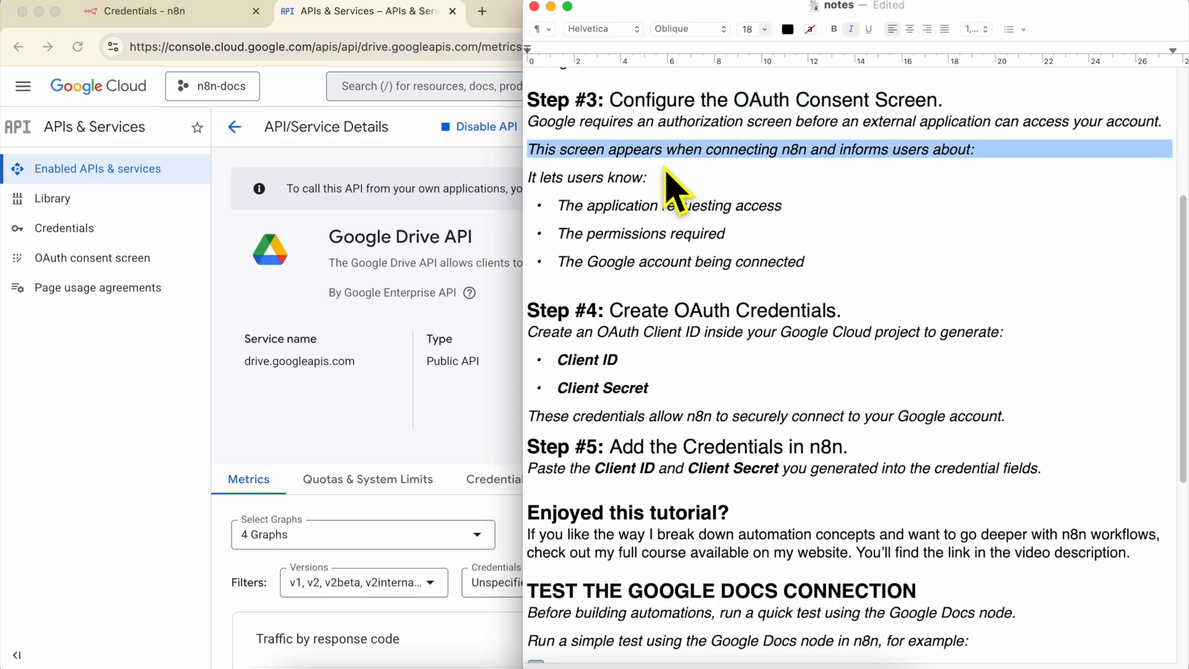
triple_click(607, 179)
triple_click(619, 207)
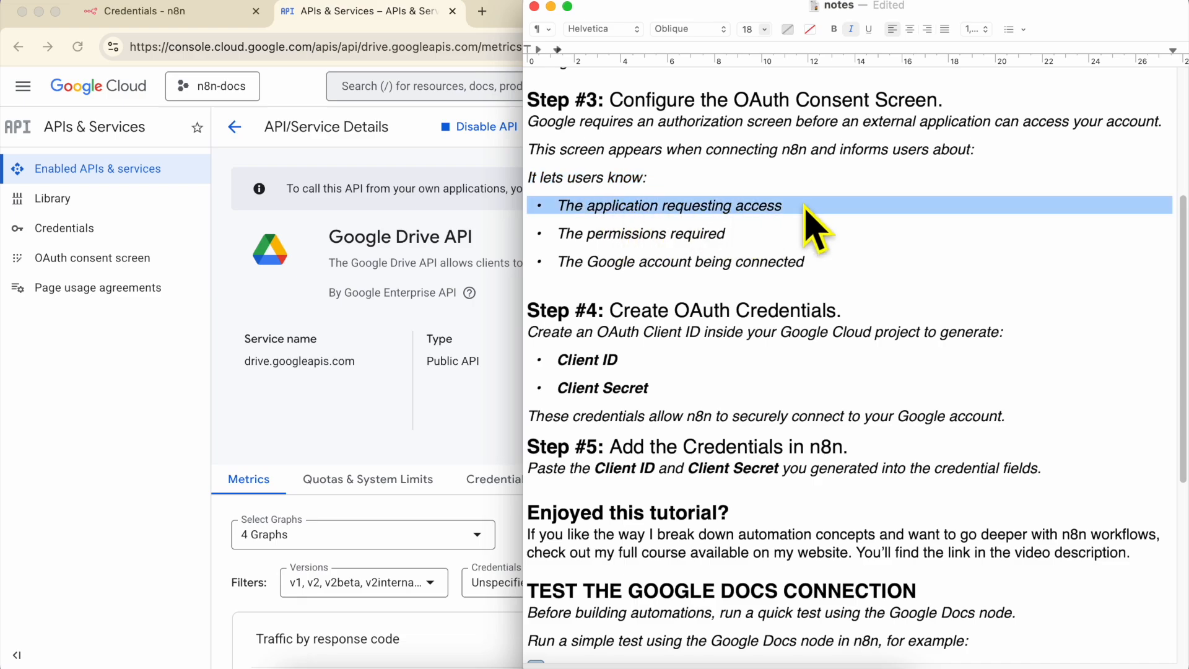
triple_click(639, 239)
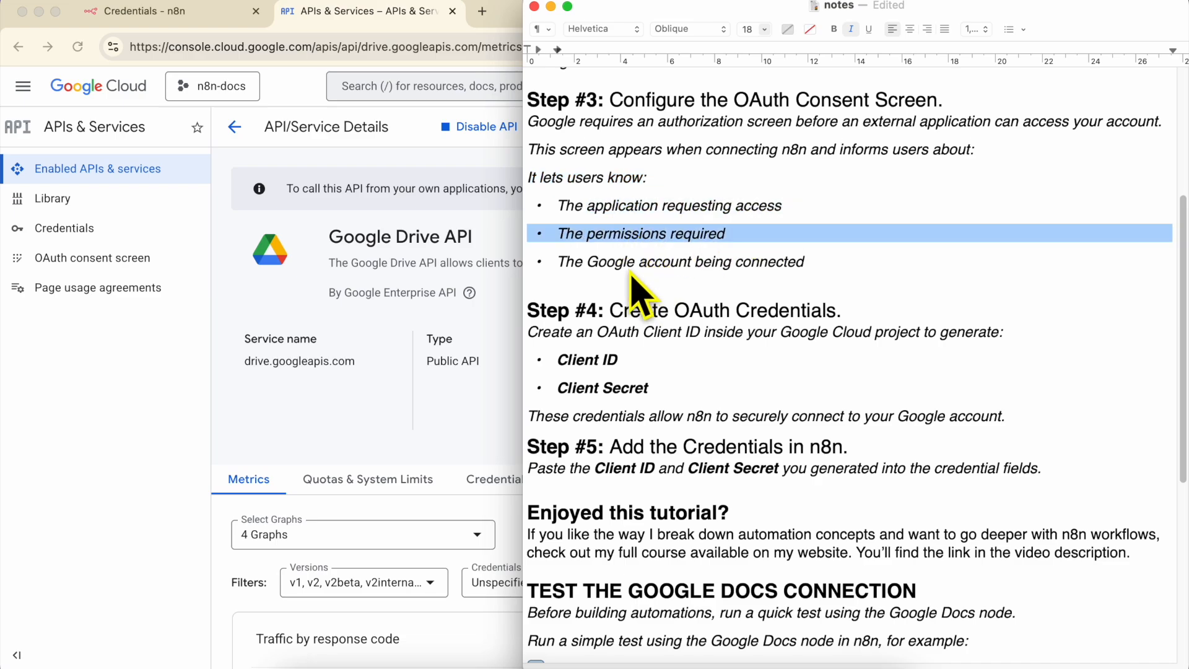
triple_click(625, 264)
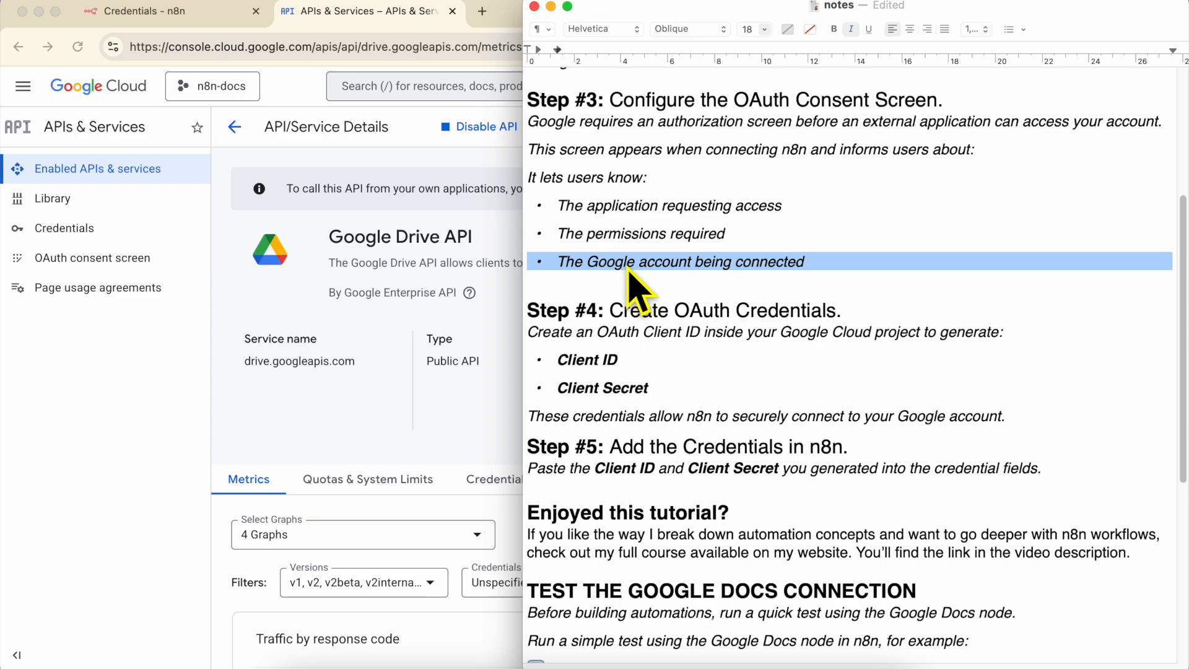
left_click(667, 109)
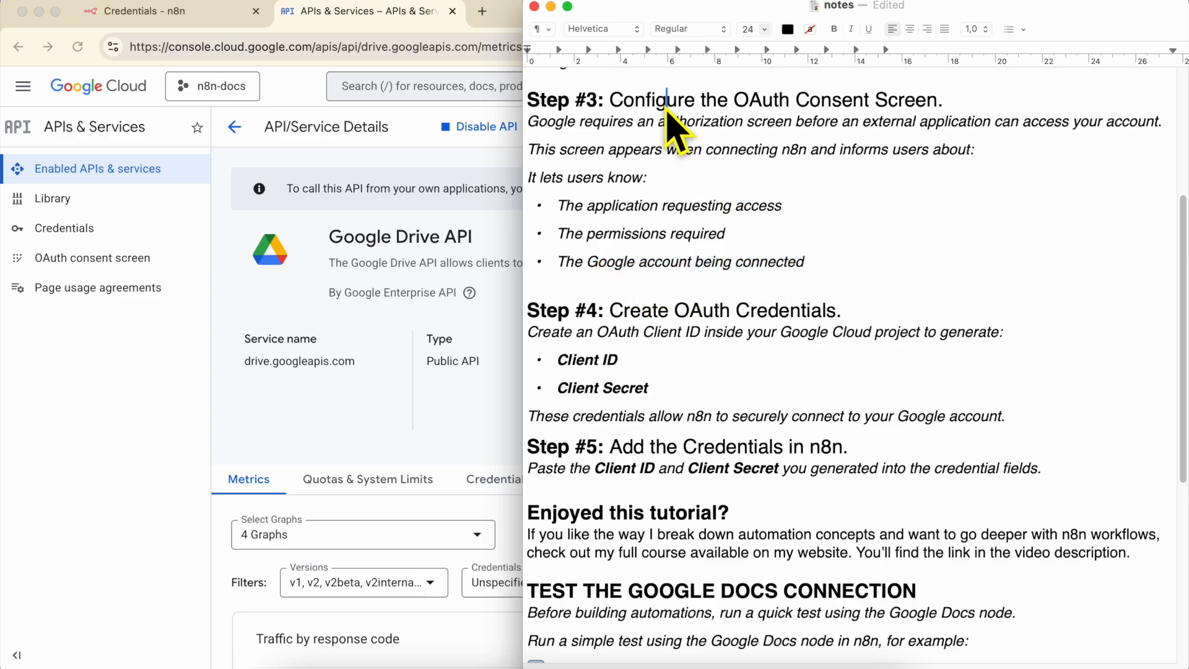
triple_click(668, 110)
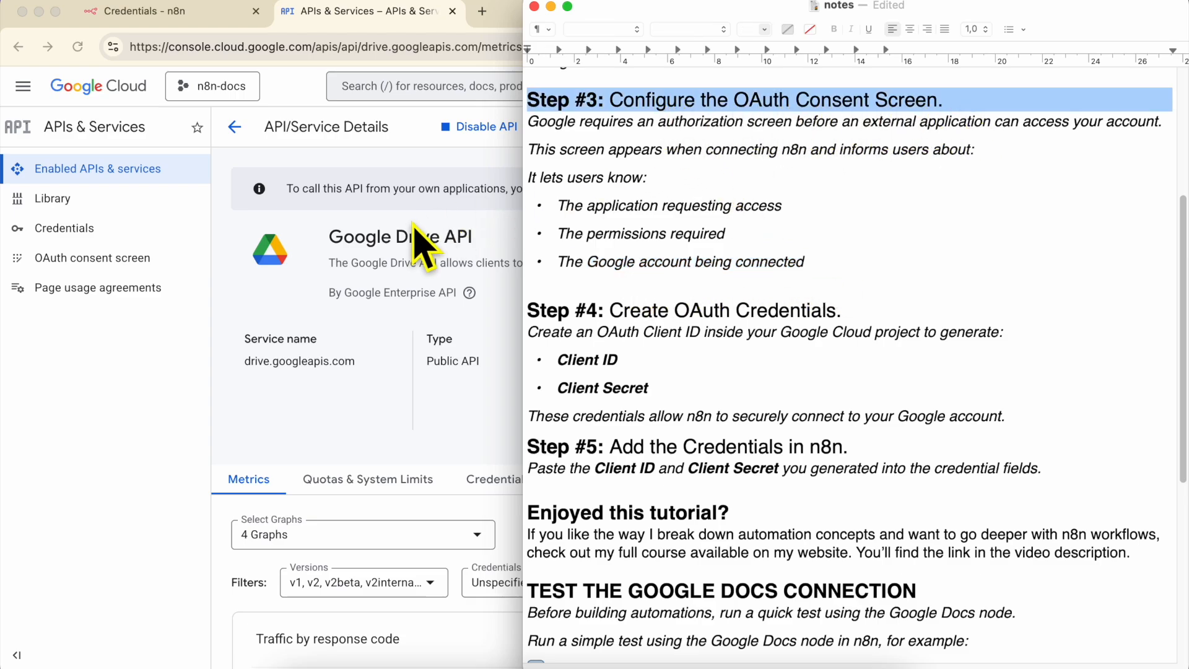
left_click(180, 364)
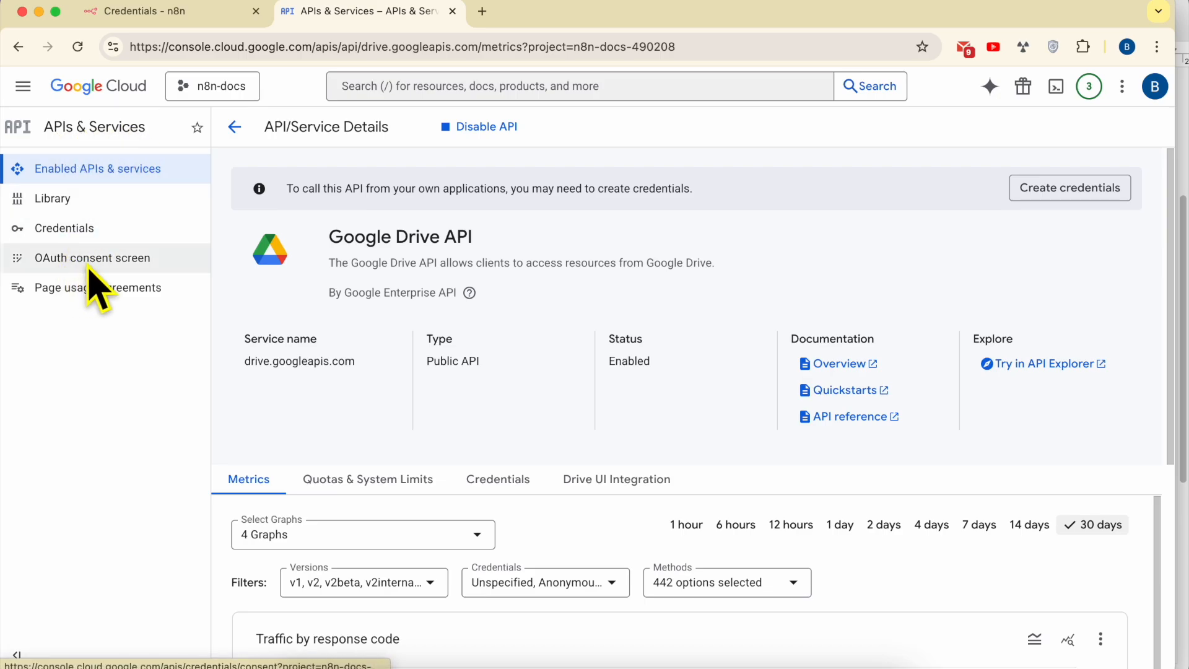
- Start the Google Auth Platform setup and fill app information, choosing the account email for support
left_click(106, 263)
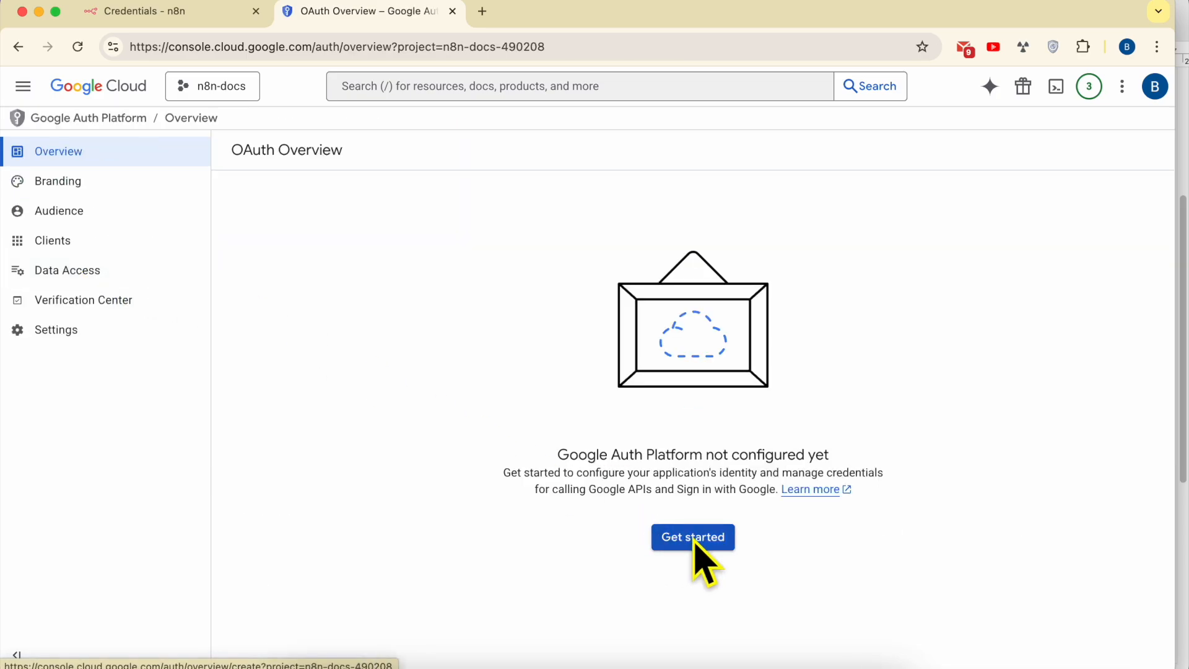
left_click(694, 542)
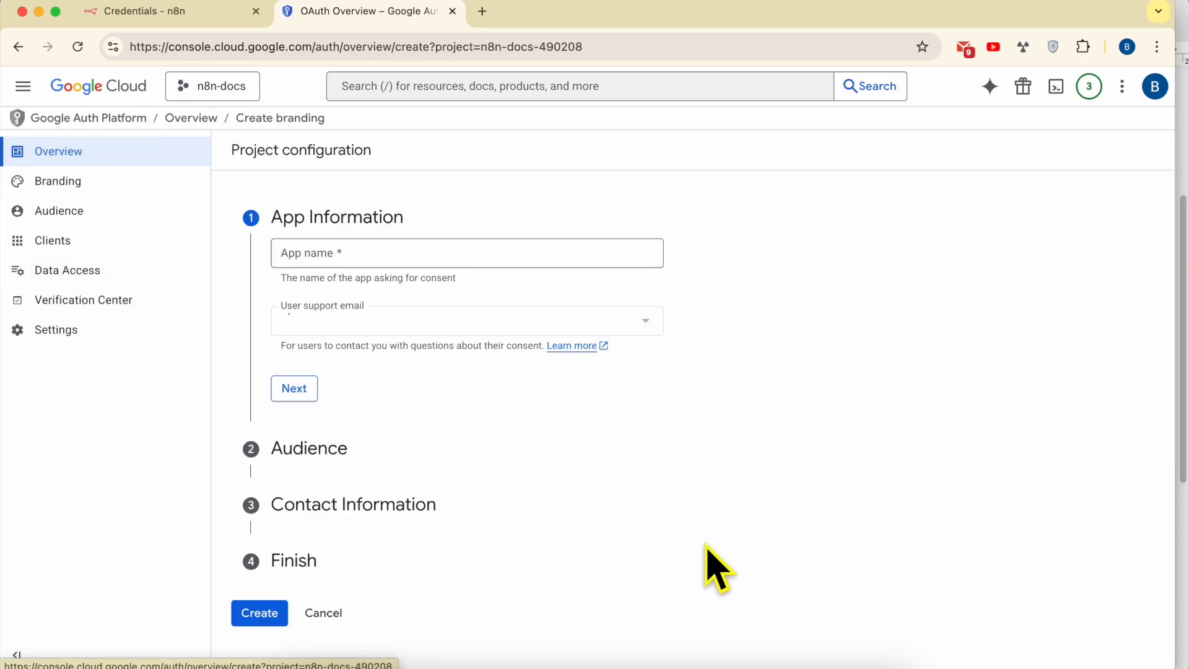
left_click(327, 263)
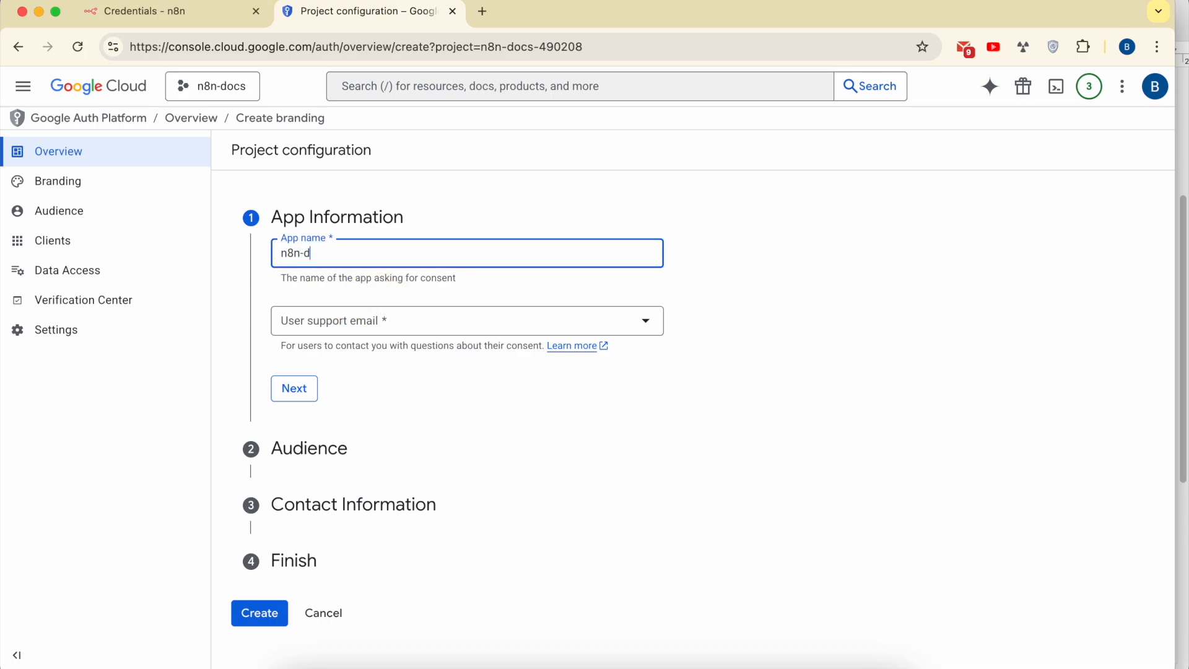
triple_click(331, 278)
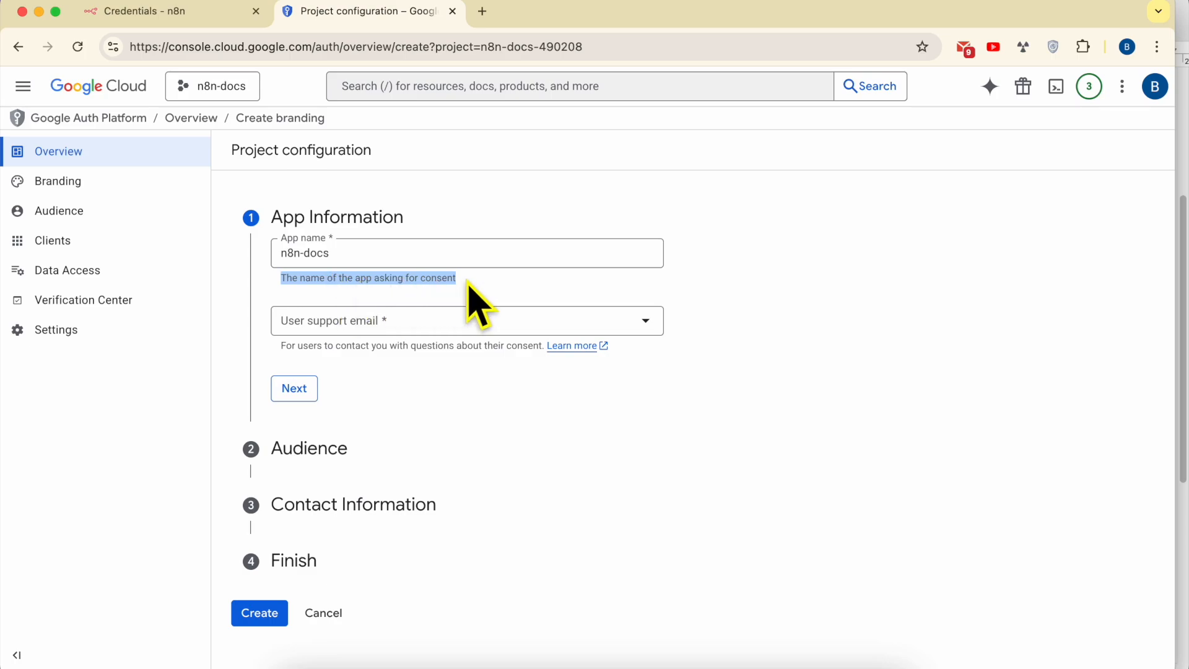
left_click(310, 335)
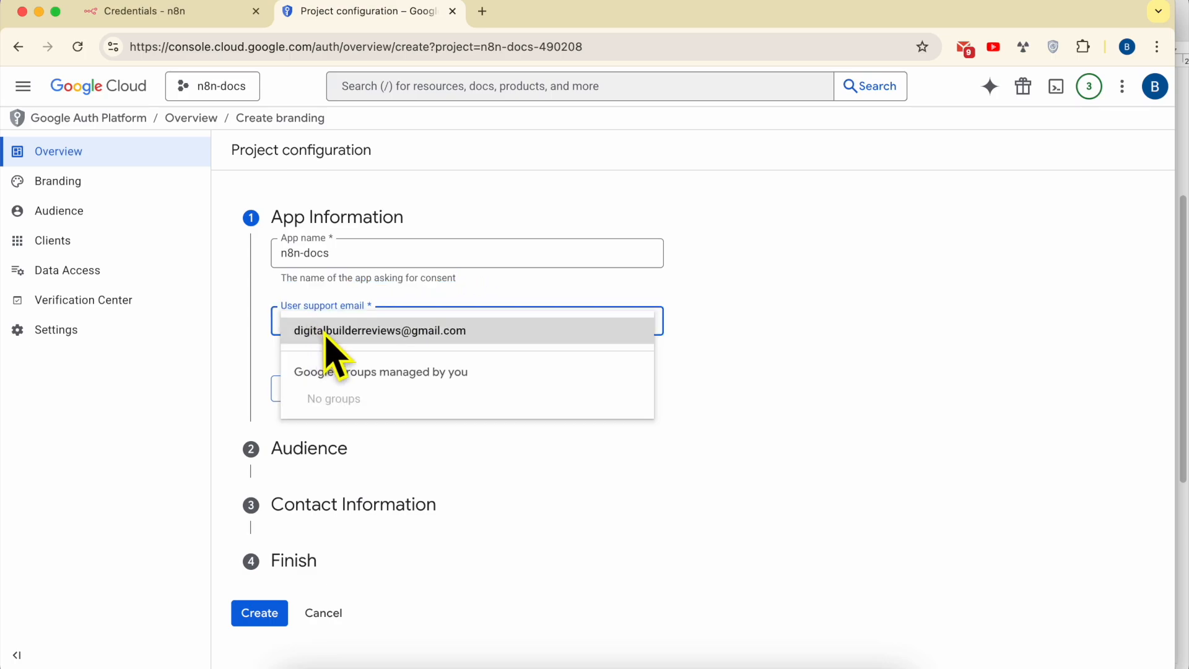
left_click(327, 338)
triple_click(319, 346)
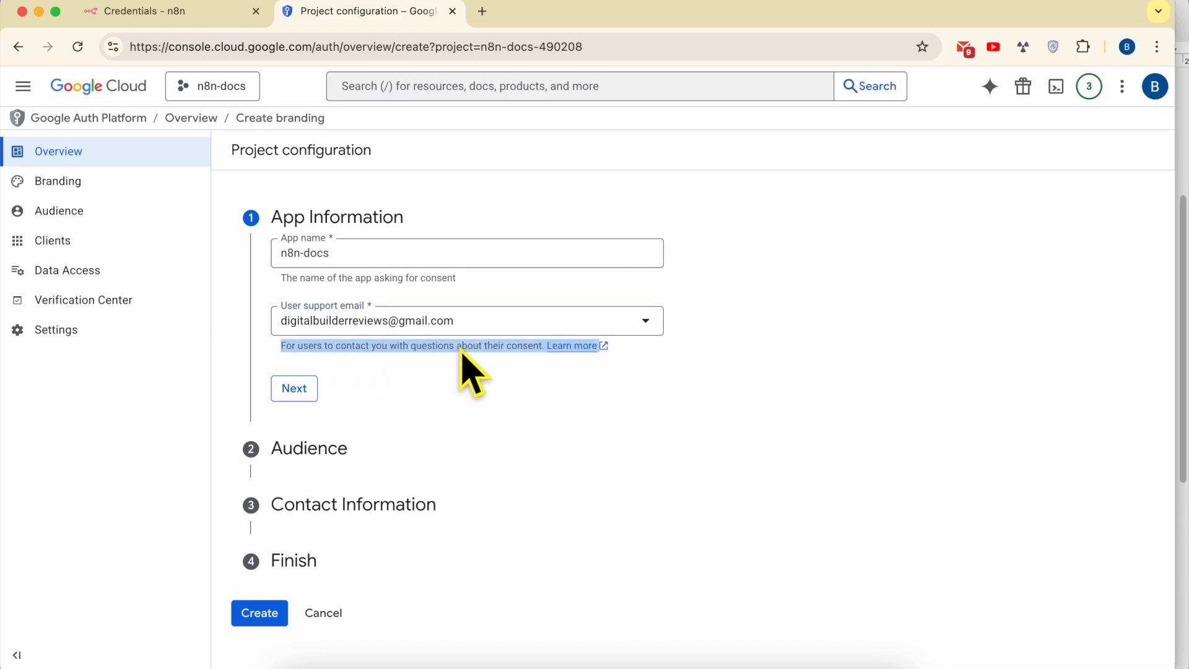
left_click(306, 392)
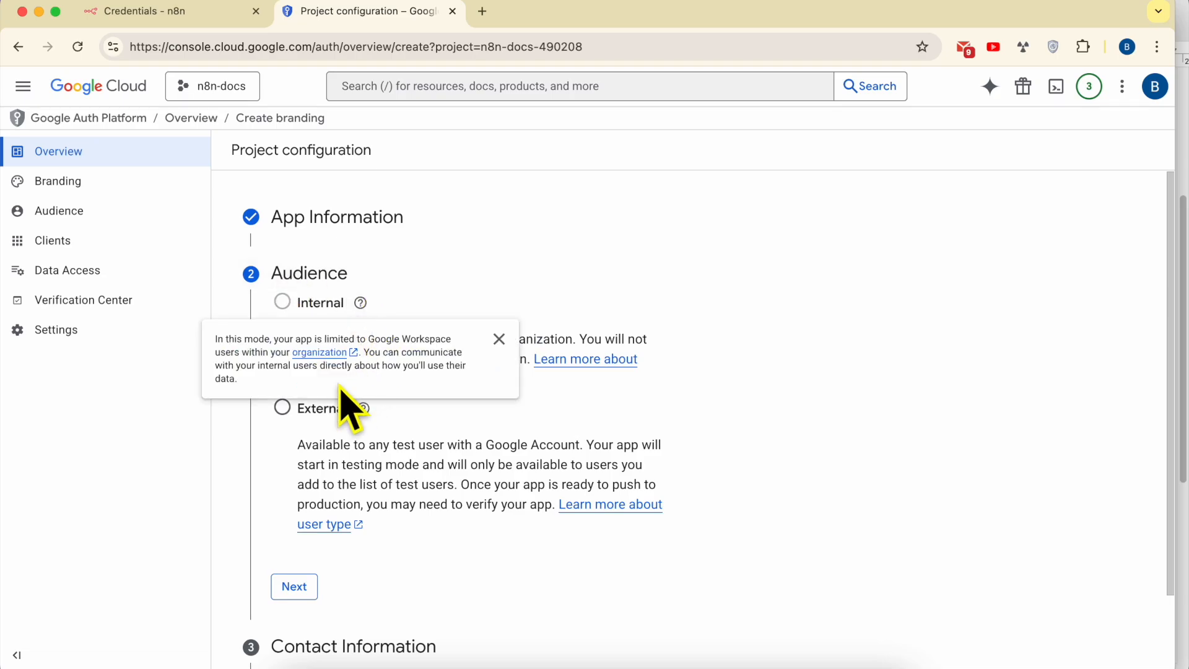
- Keep the External audience and enter the contact email address
left_click(284, 588)
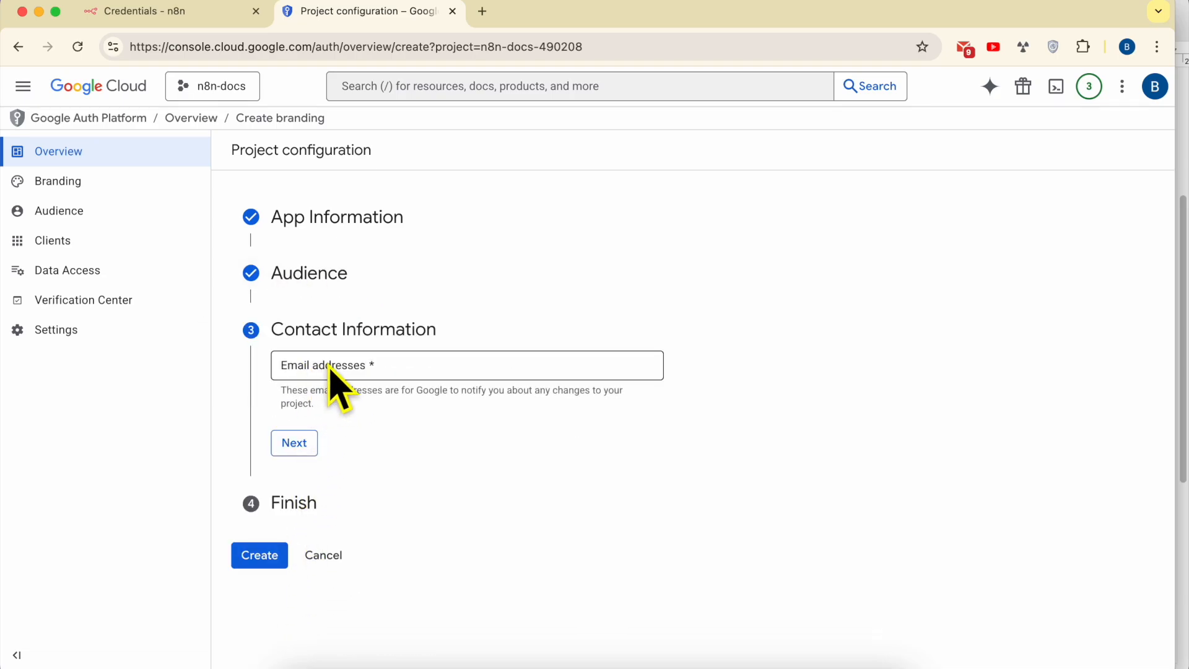
left_click(372, 366)
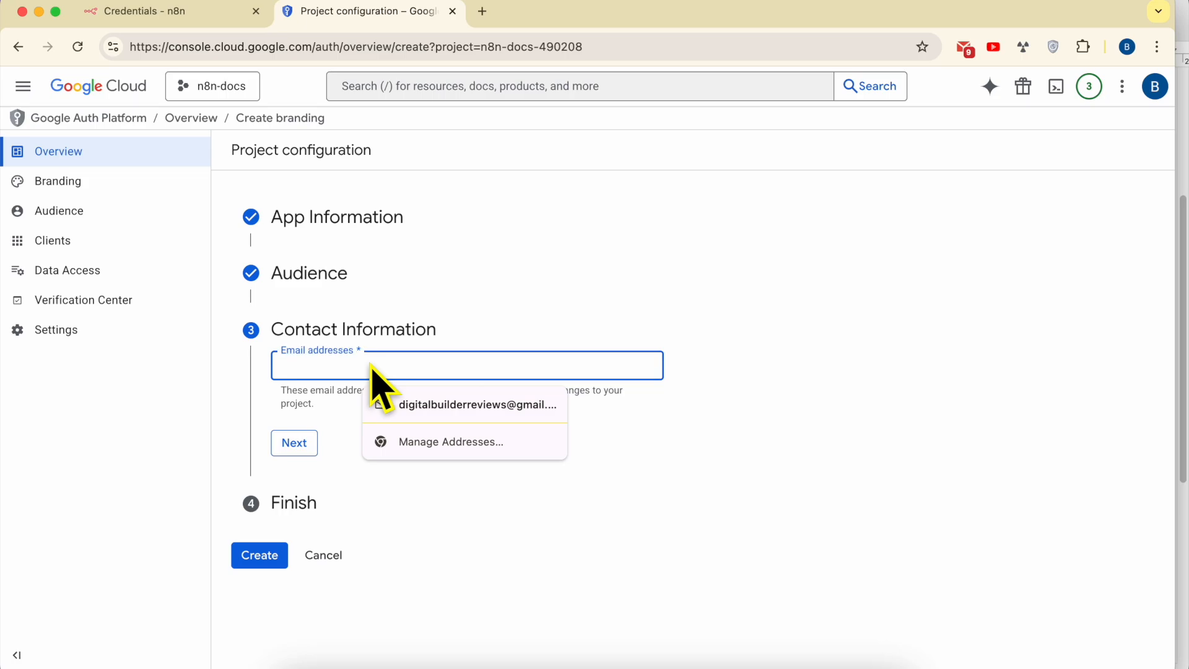
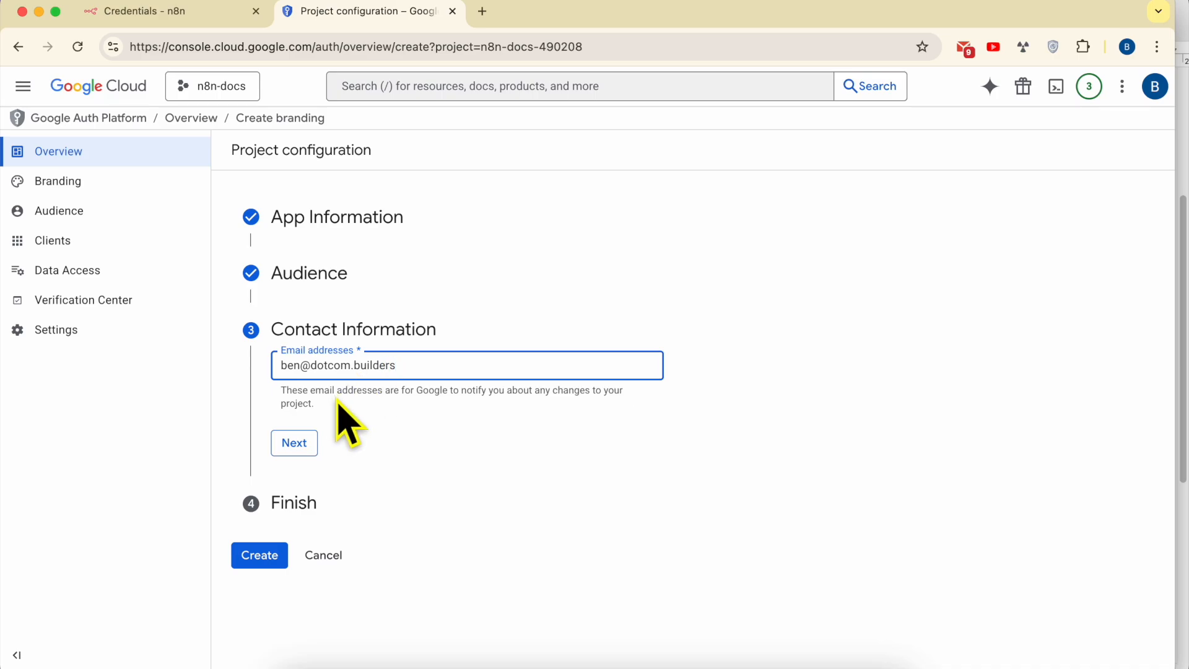
triple_click(336, 399)
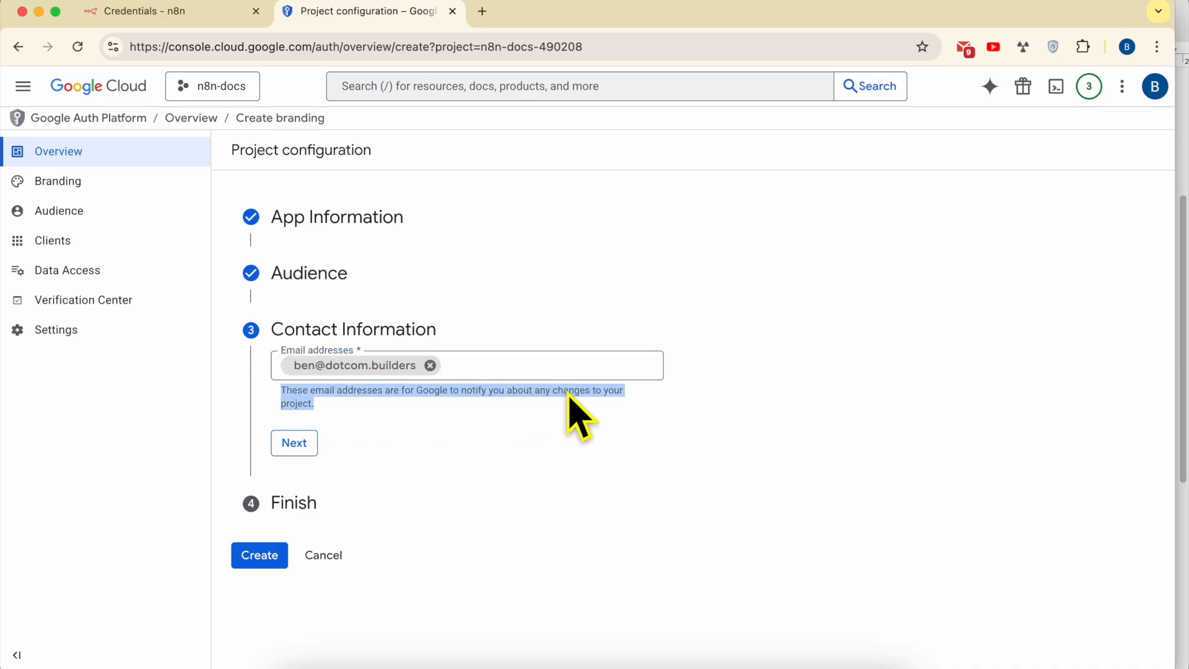
left_click(294, 443)
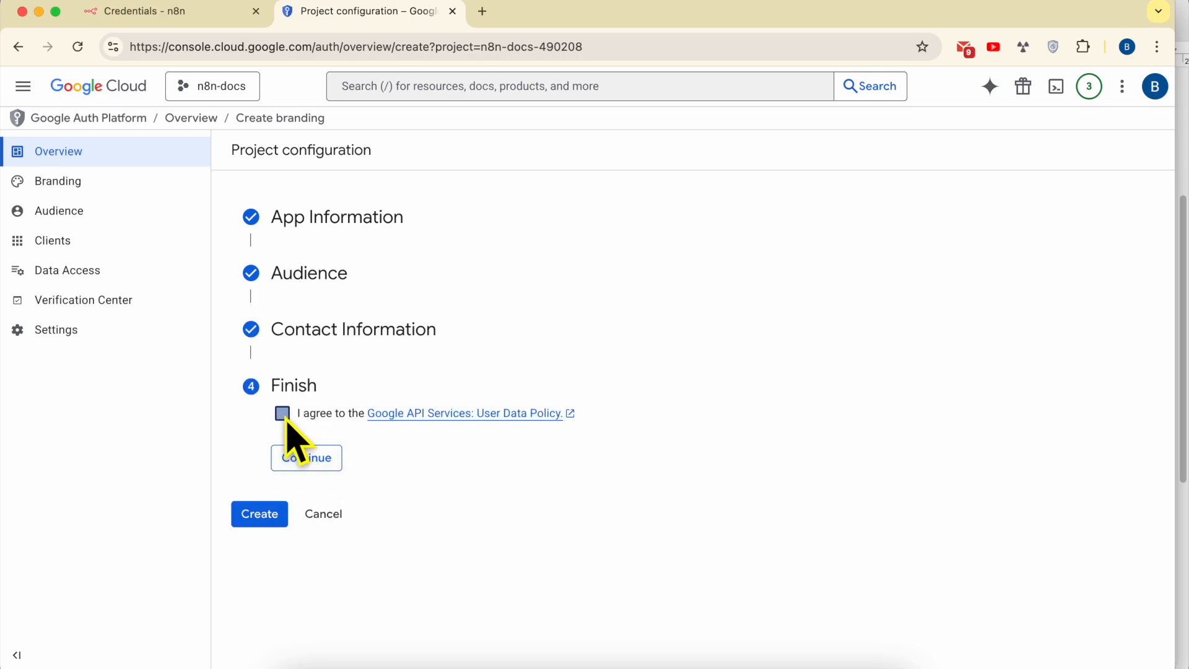
- Accept the User Data Policy, create the OAuth configuration and dismiss the confirmation
left_click(284, 416)
left_click(314, 465)
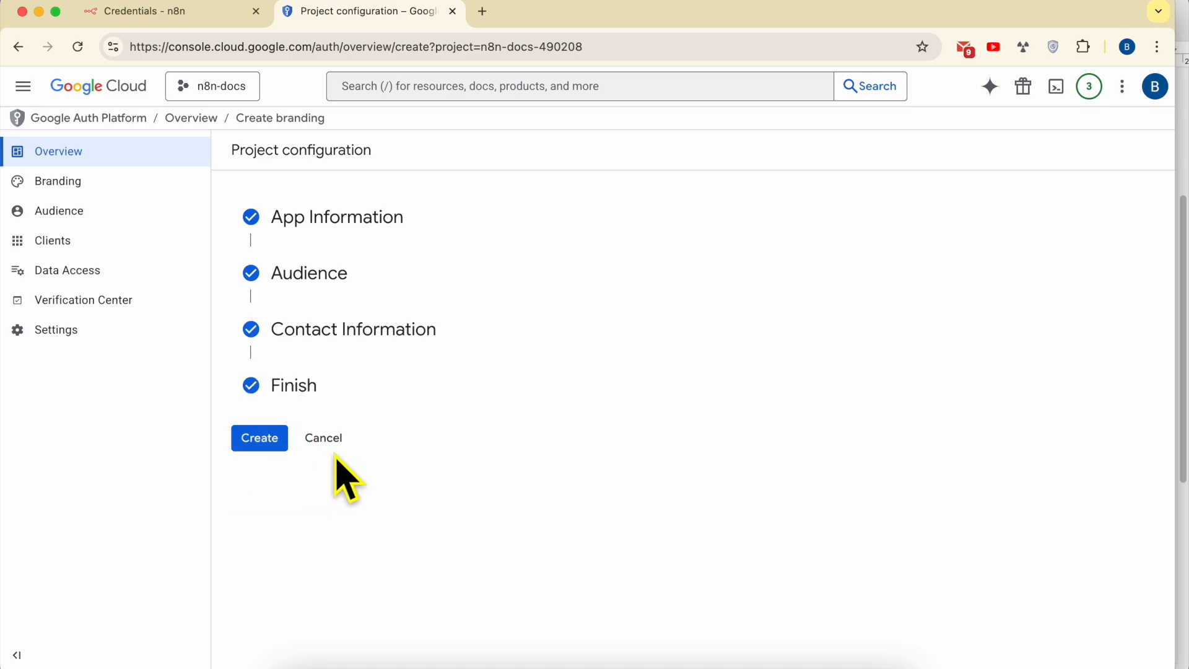
left_click(260, 450)
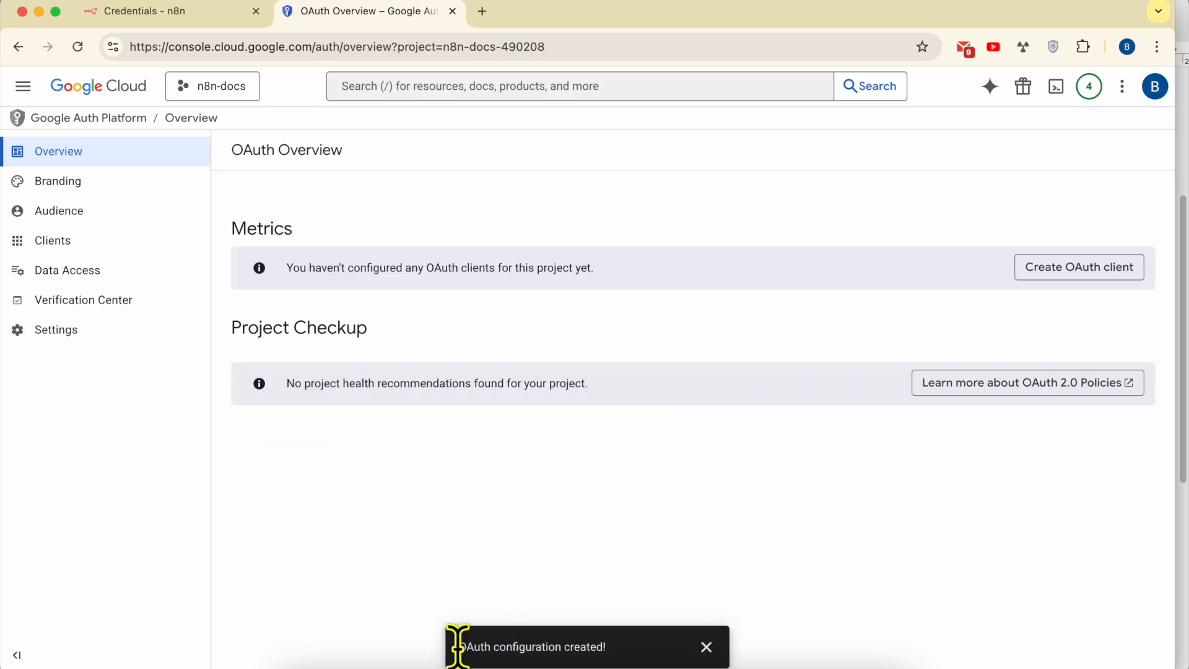
left_click_drag(458, 646, 639, 644)
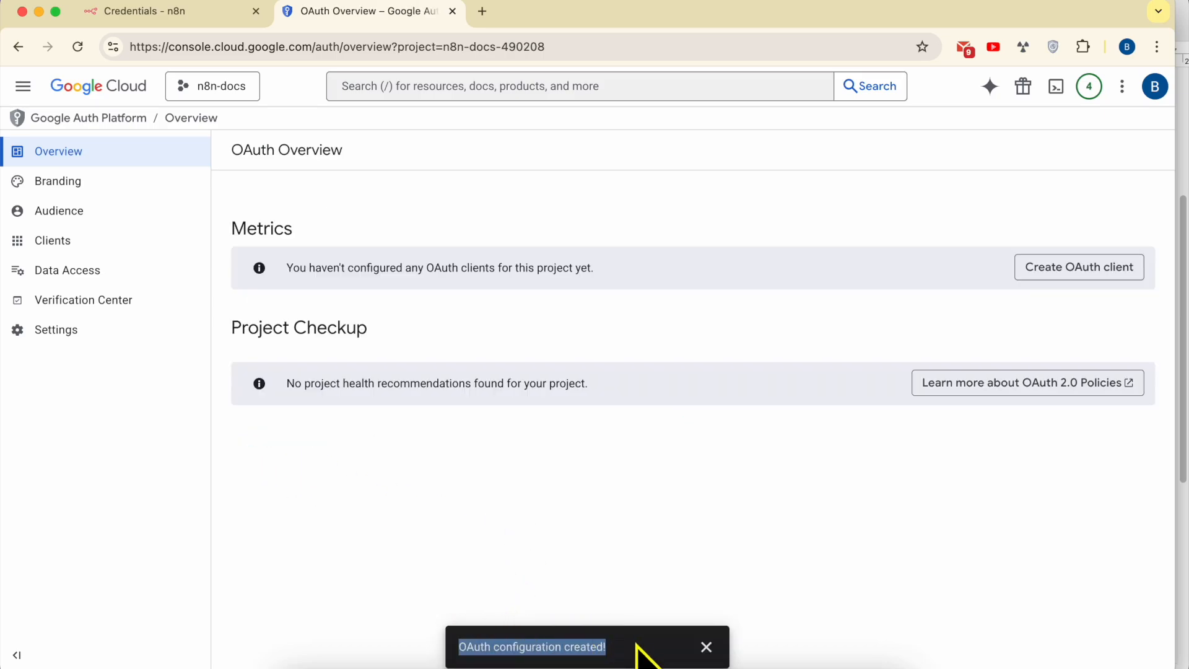
left_click(705, 646)
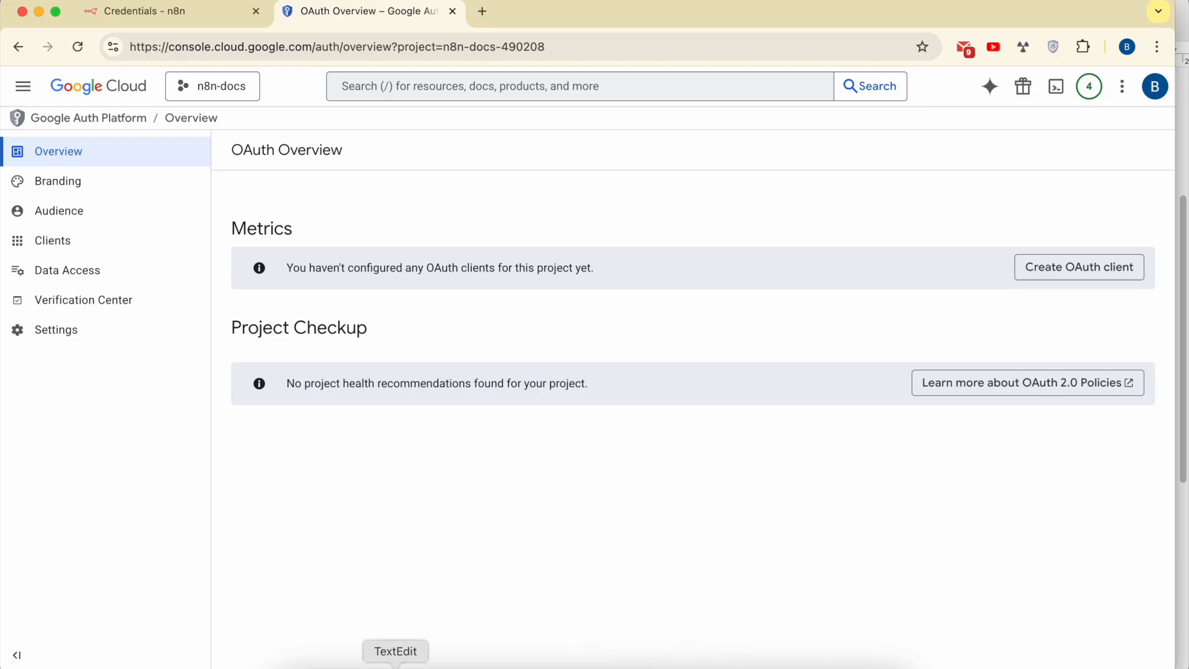
left_click(393, 661)
scroll(771, 455, "down", 5)
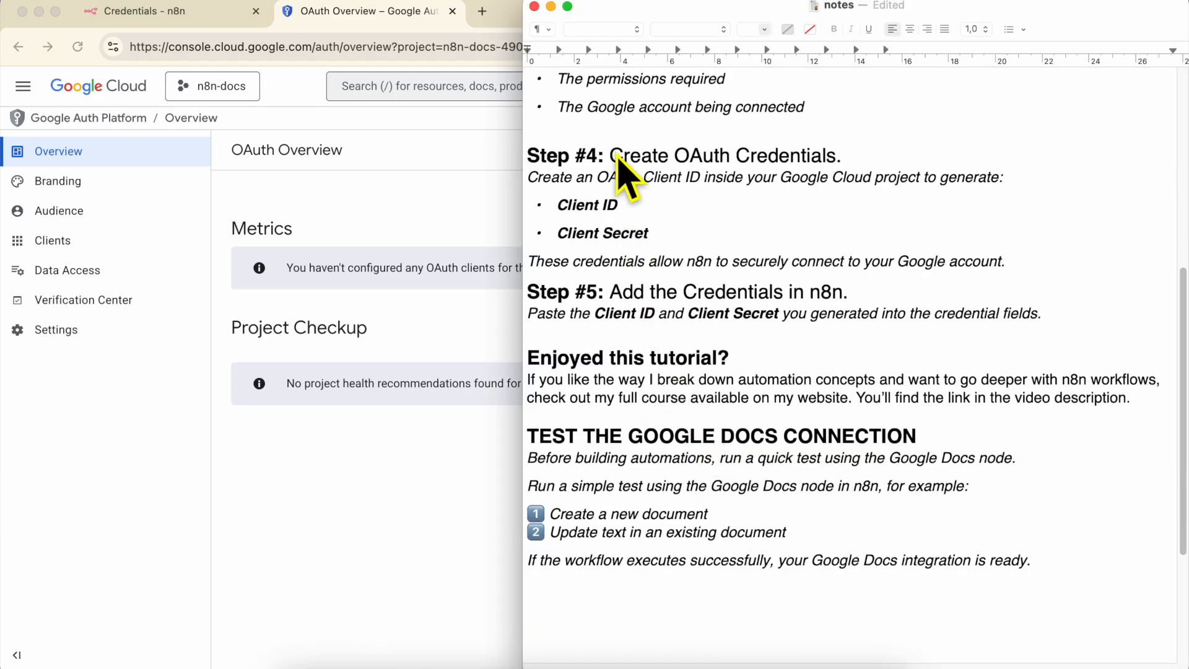
scroll(617, 175, "down", 1)
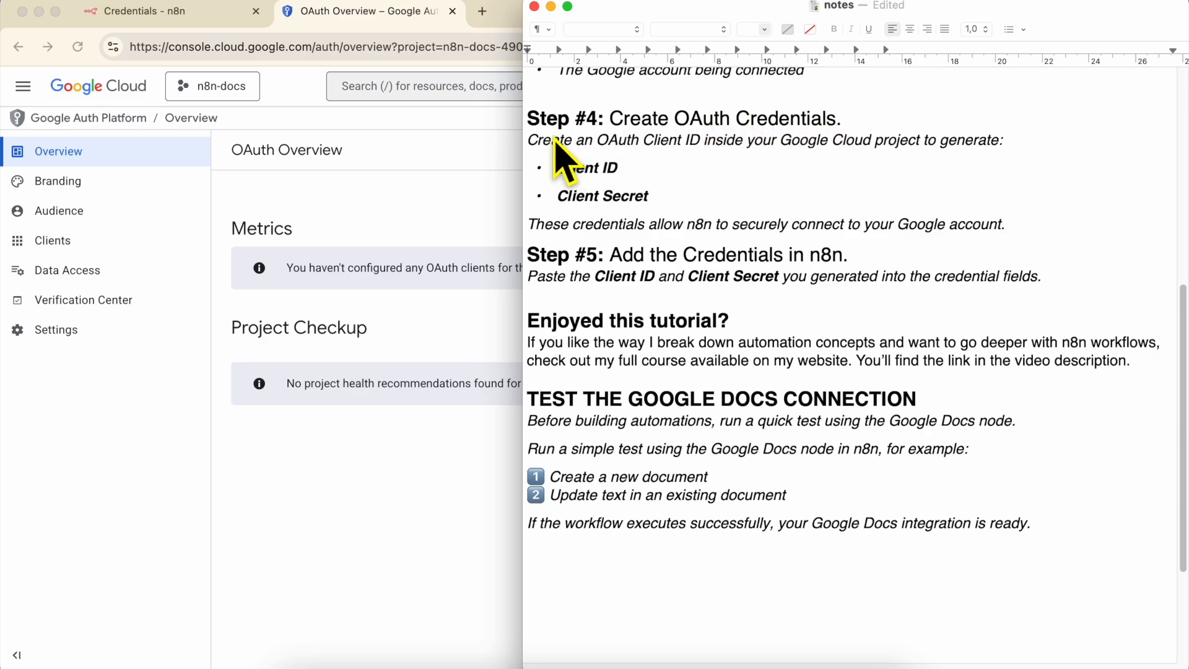
left_click_drag(558, 169, 657, 168)
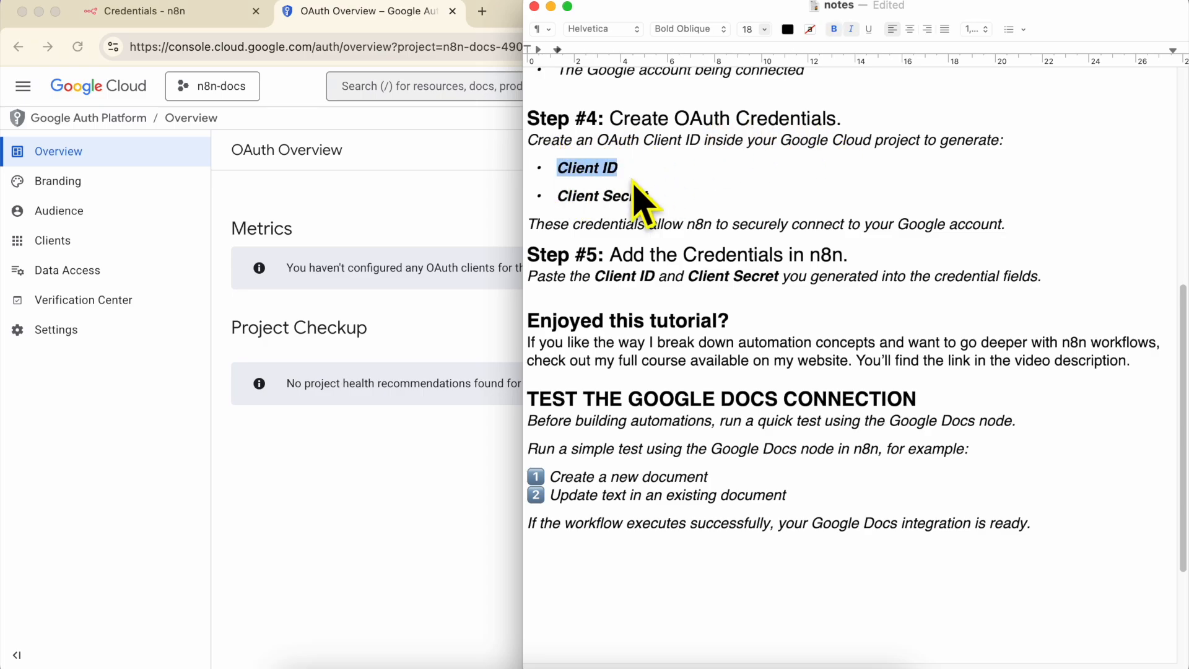
left_click_drag(558, 195, 739, 196)
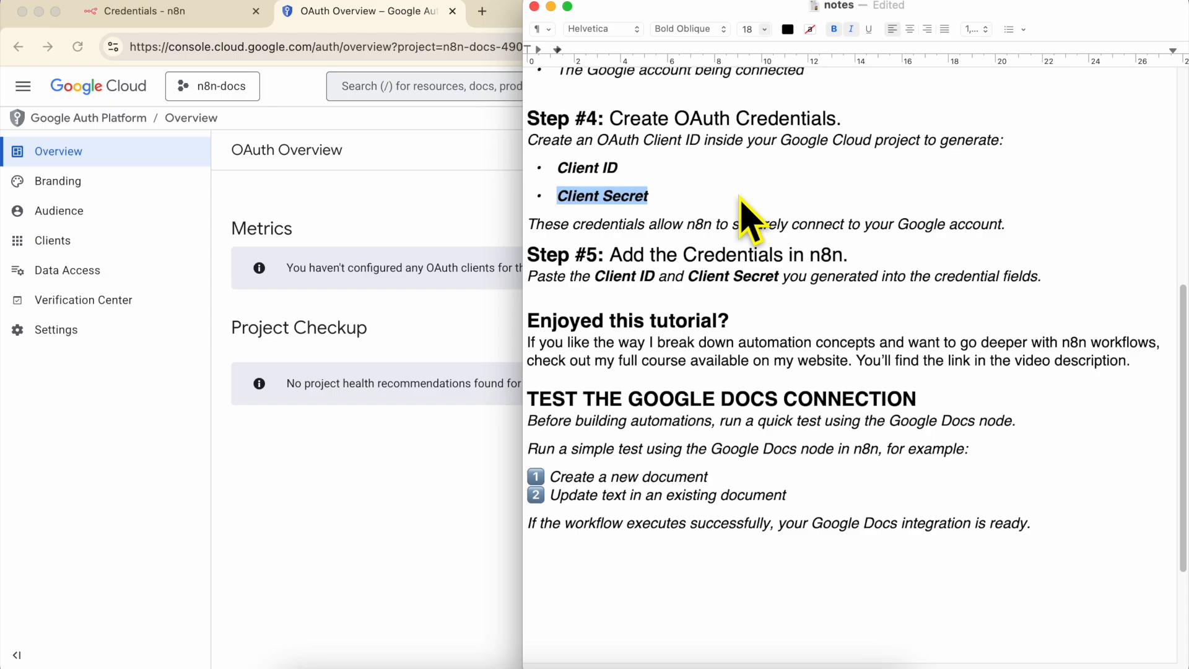
left_click(204, 14)
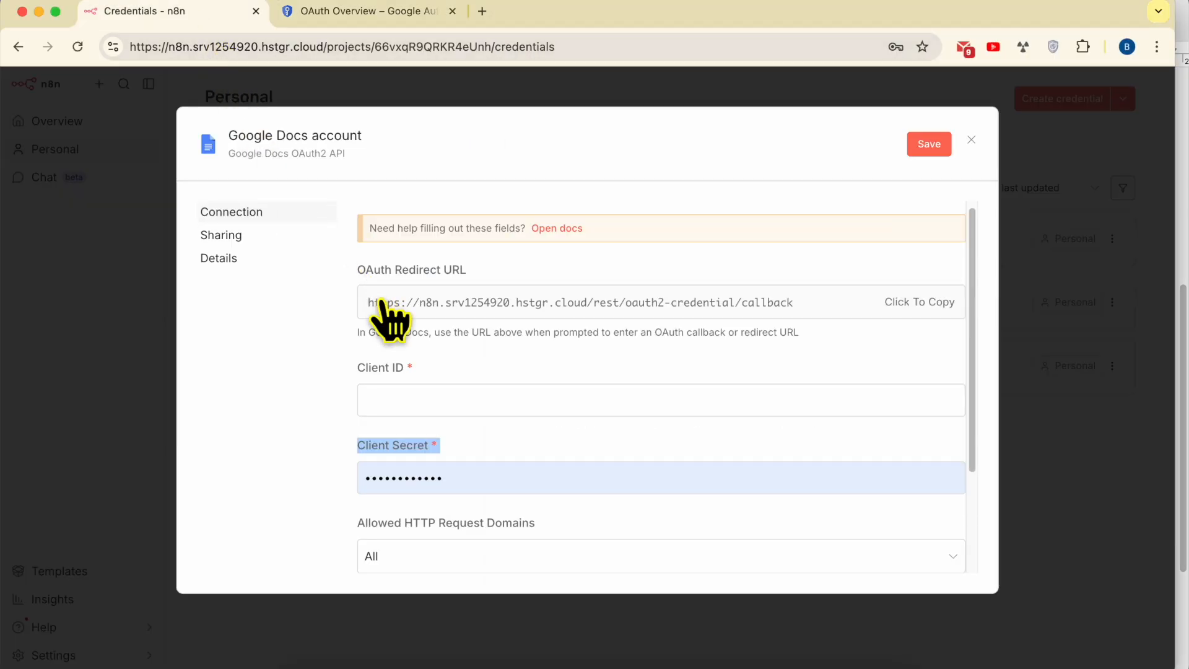
left_click(401, 374)
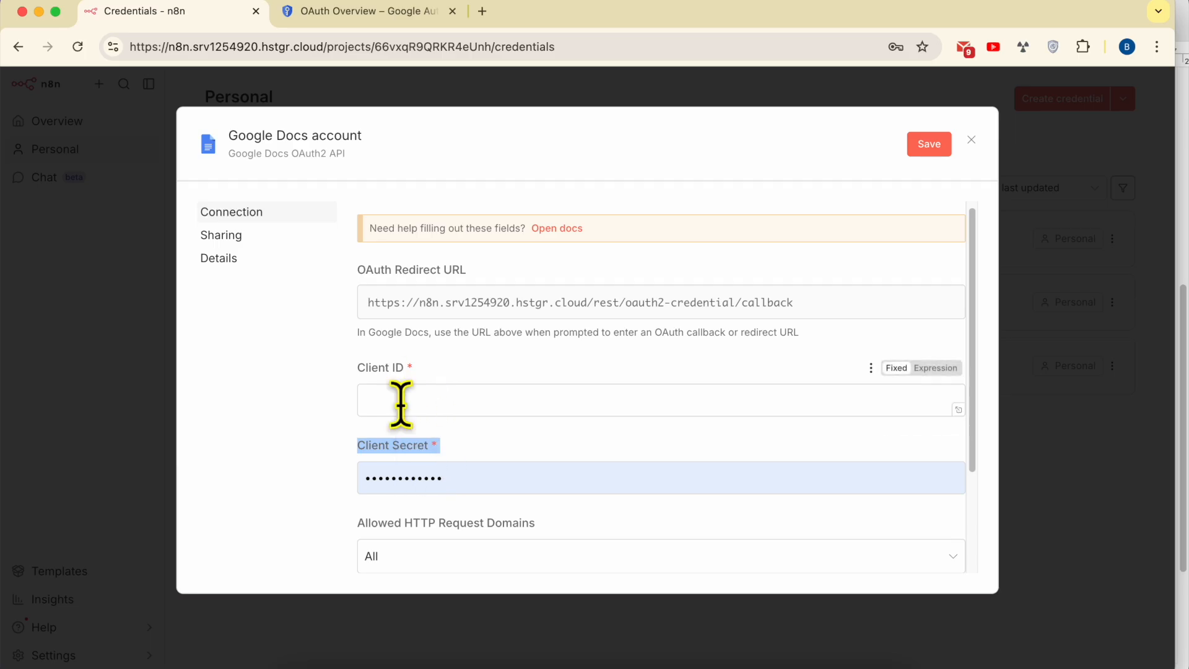
left_click(370, 10)
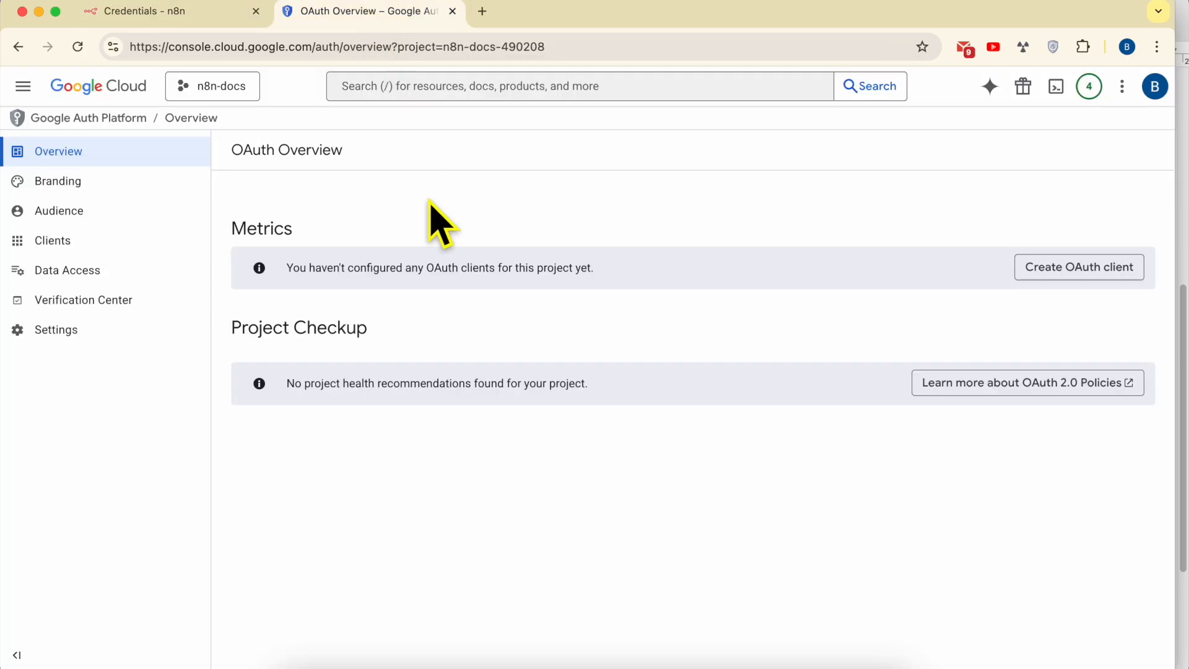
left_click(395, 663)
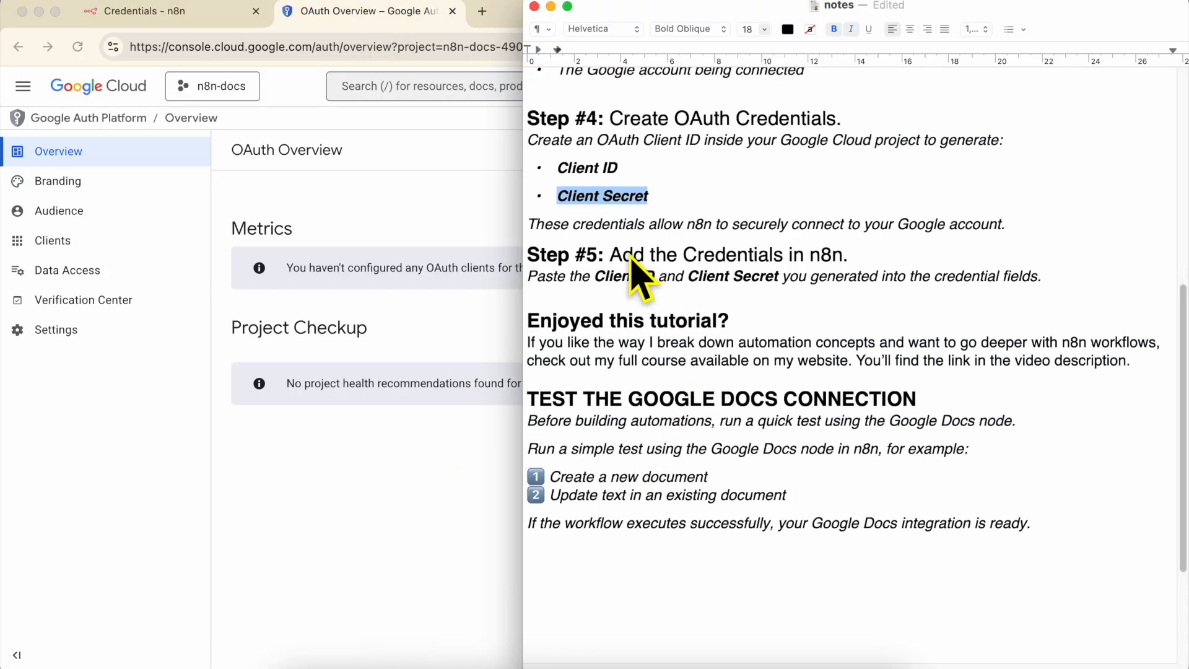
left_click(409, 213)
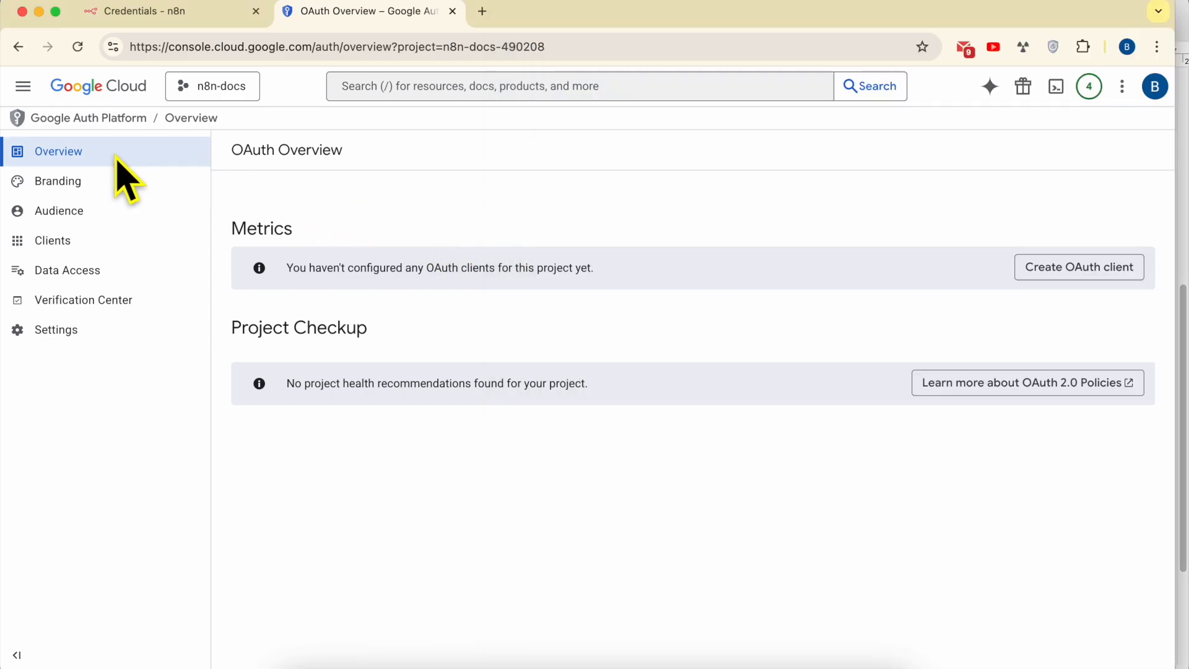
double_click(271, 236)
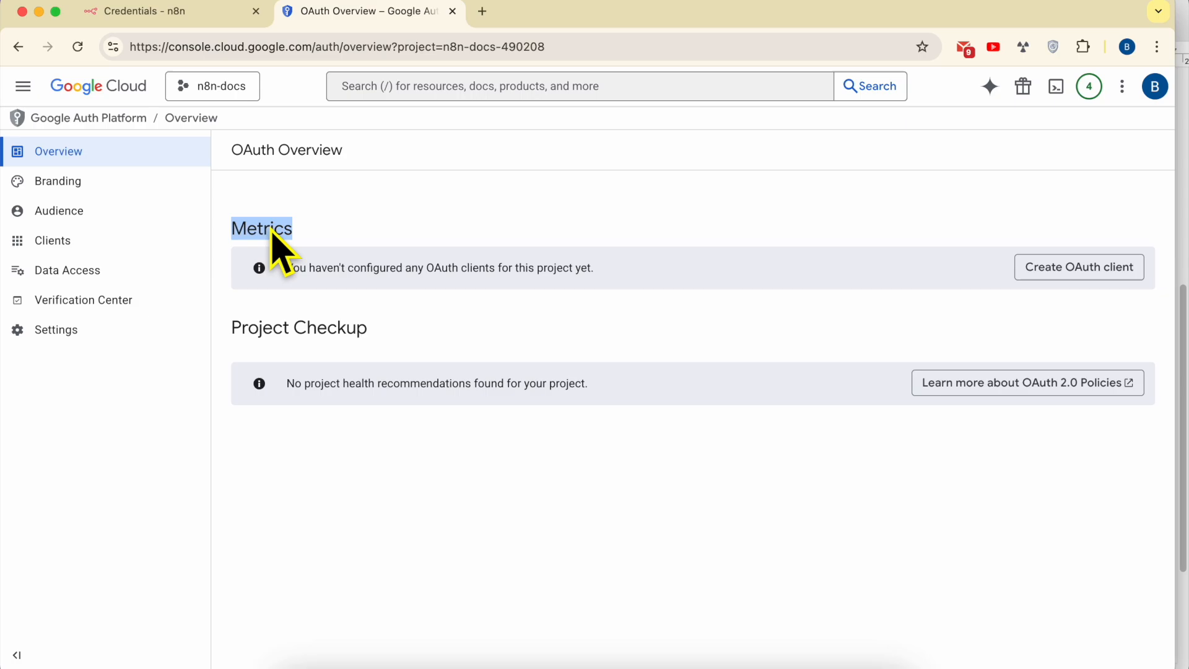
- Create an OAuth client of type Web application named n8n-docs and scroll to Authorized redirect URIs
left_click(1125, 277)
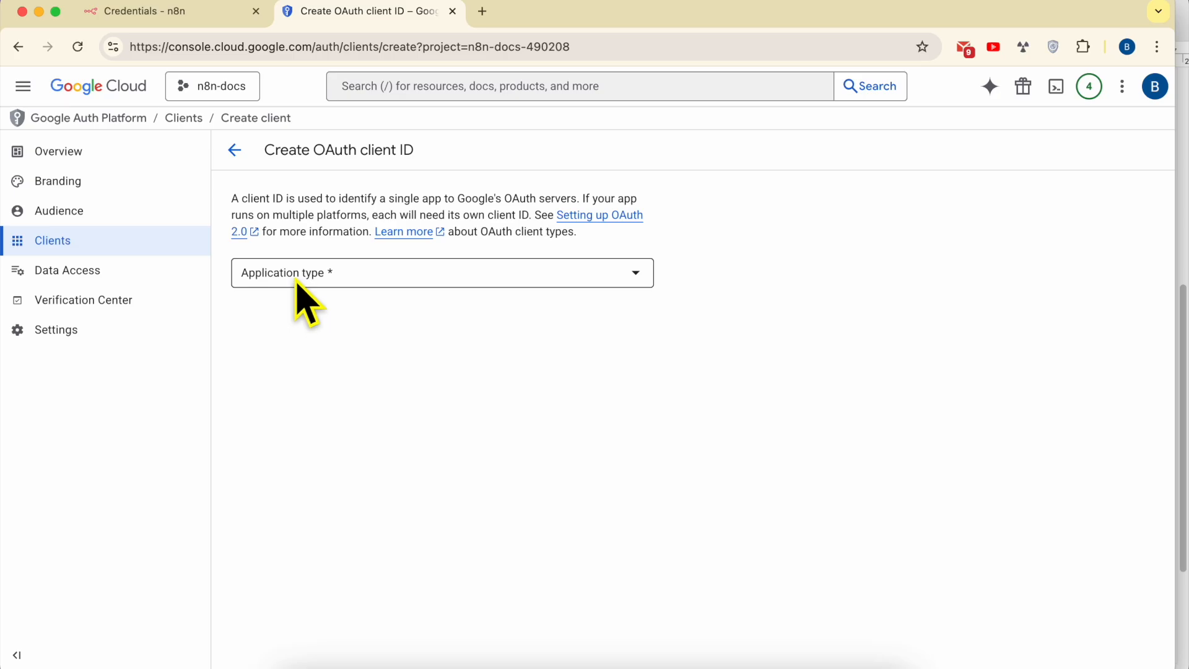
left_click(298, 280)
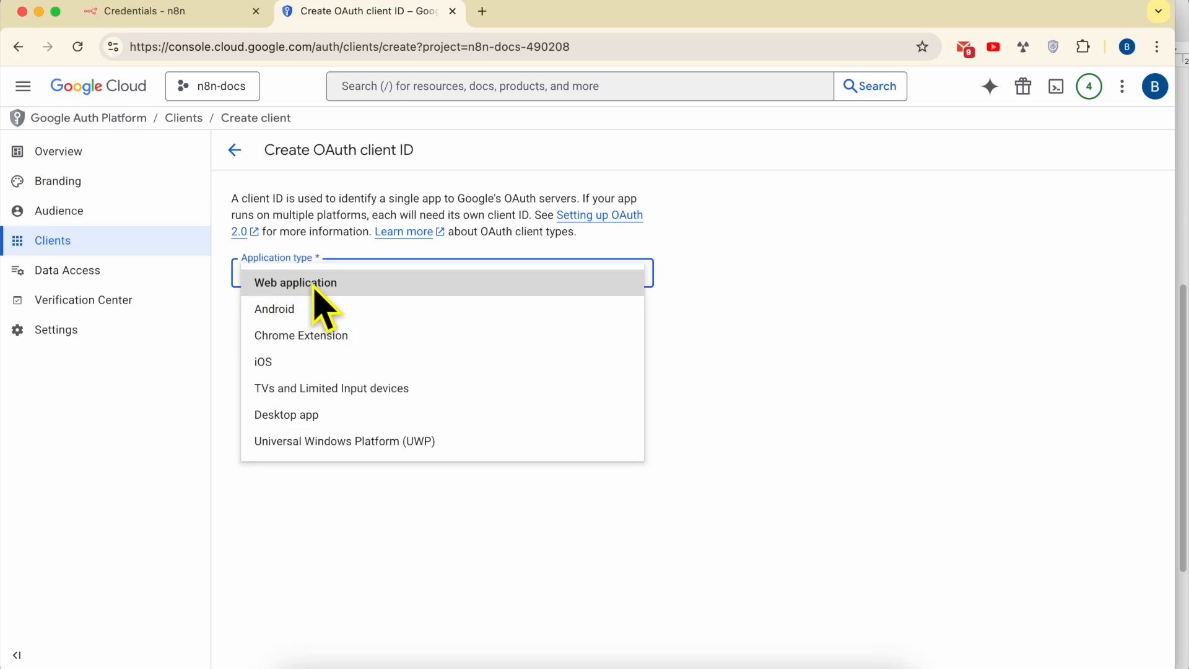
left_click(319, 286)
triple_click(327, 323)
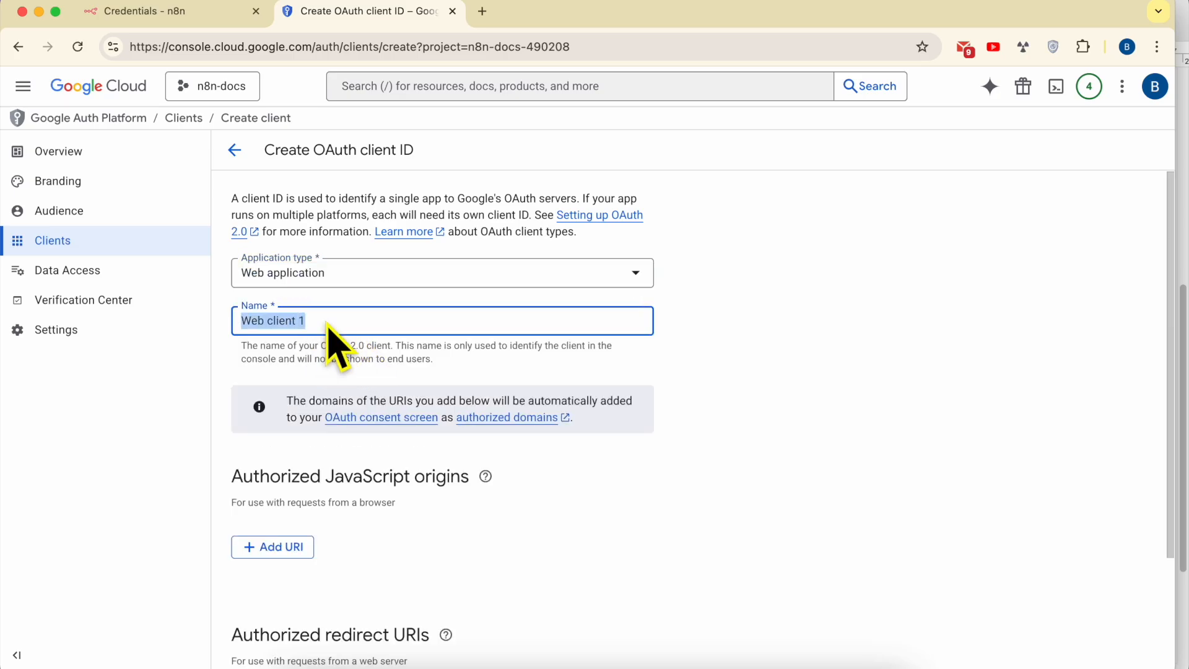
type("n8n-docs")
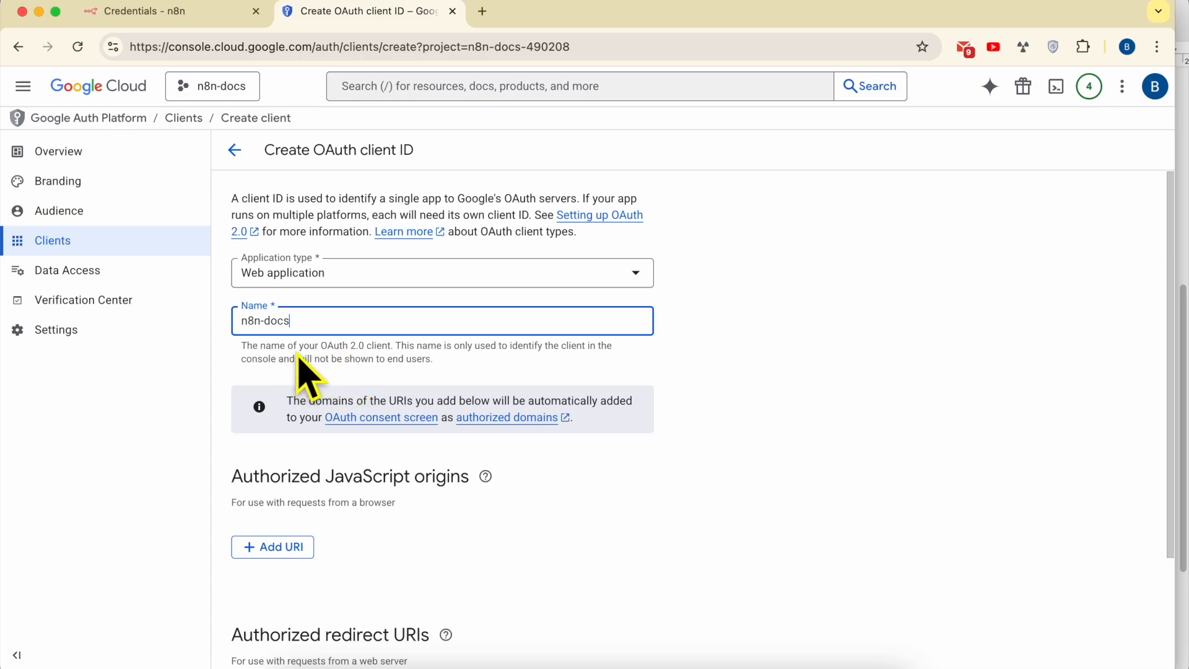
left_click_drag(395, 347, 504, 367)
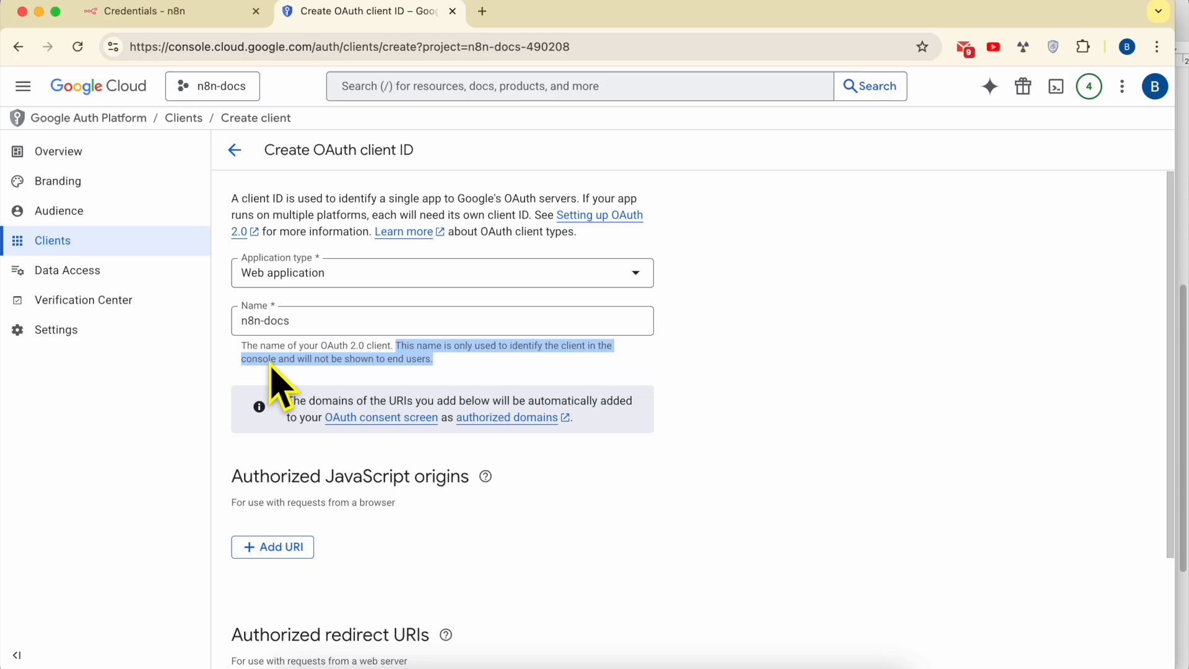
left_click(454, 365)
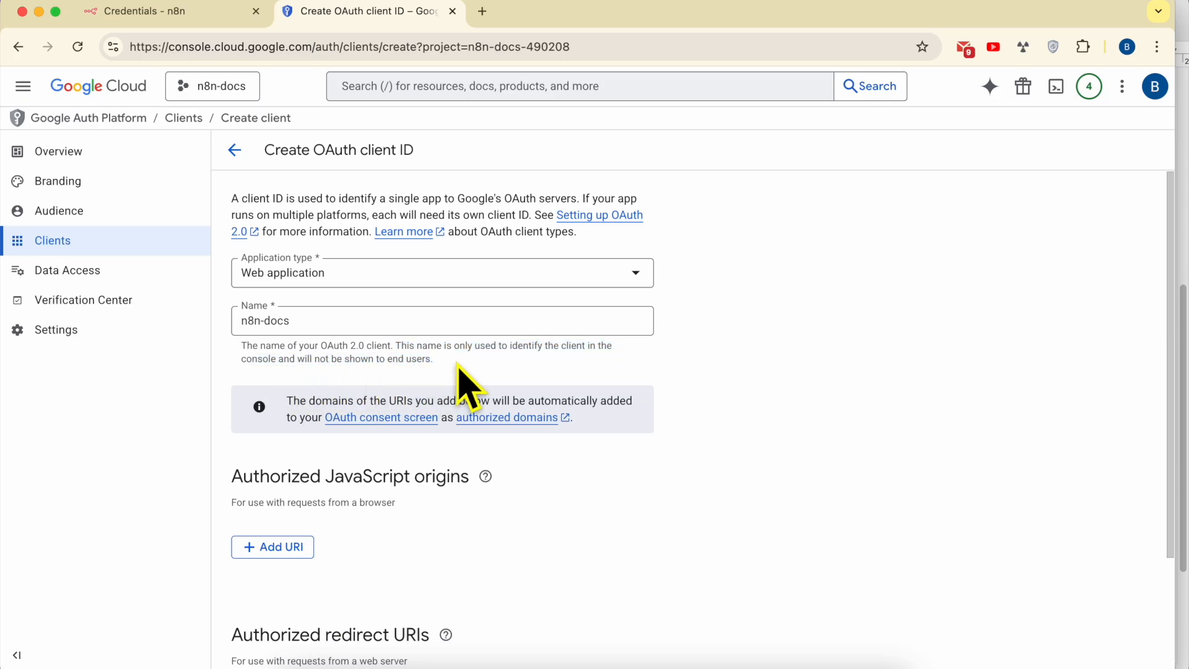
scroll(396, 421, "down", 3)
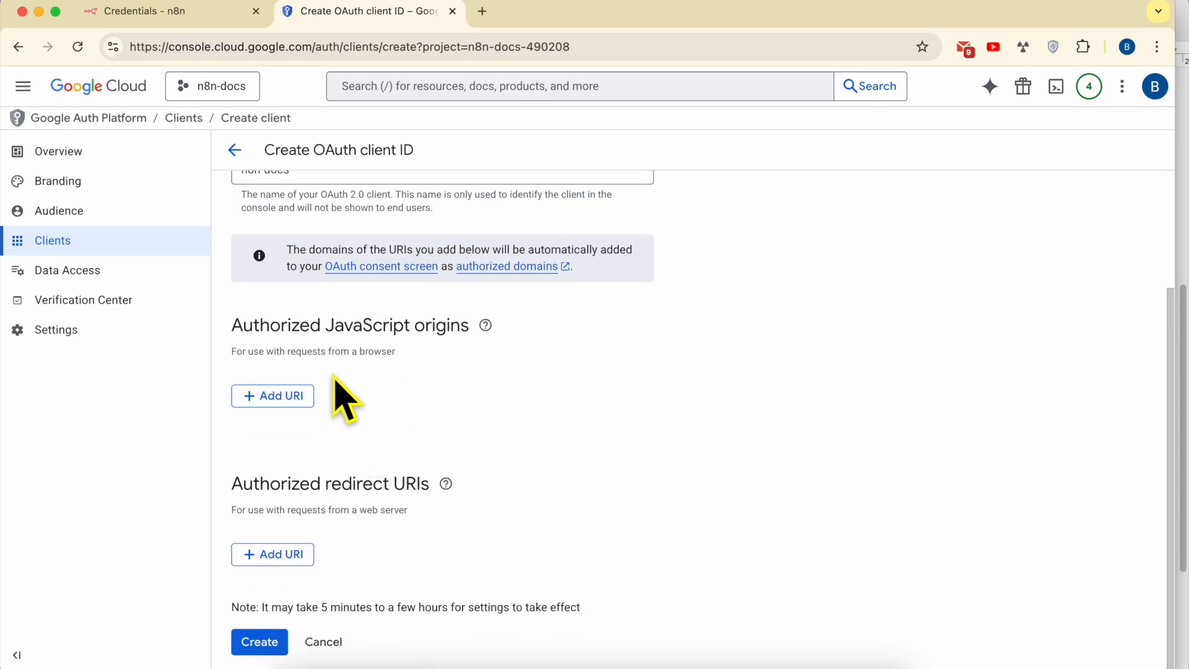
triple_click(263, 487)
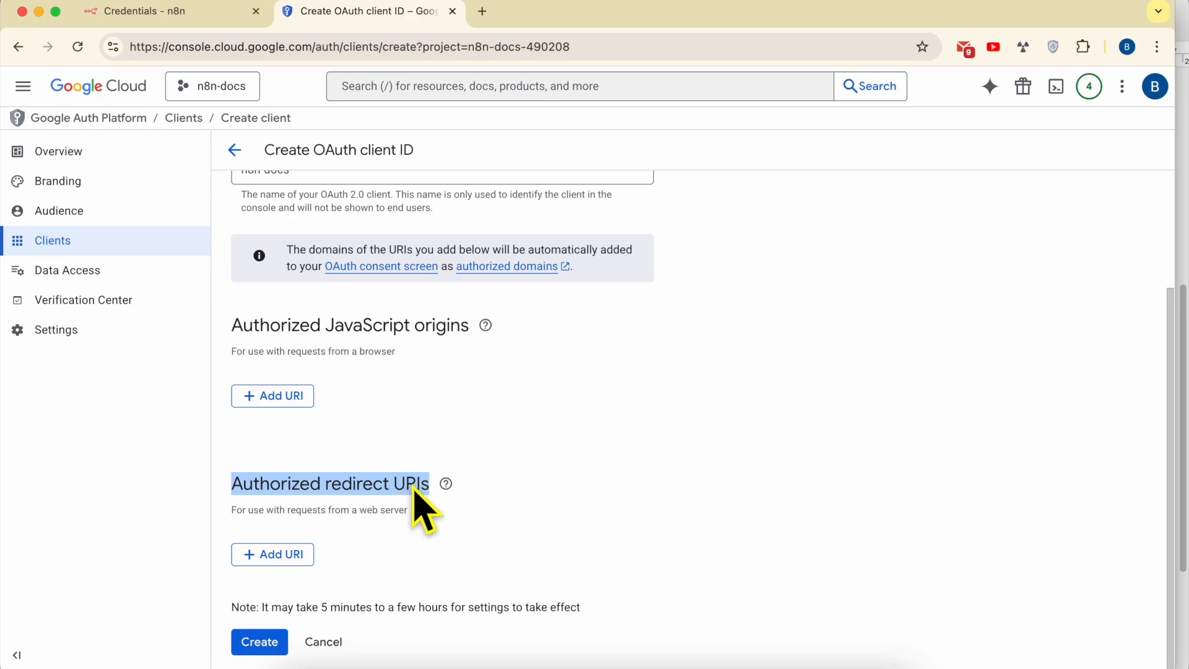
- Paste n8n's OAuth Redirect URL as redirect URI 1 and create the OAuth client
left_click(288, 558)
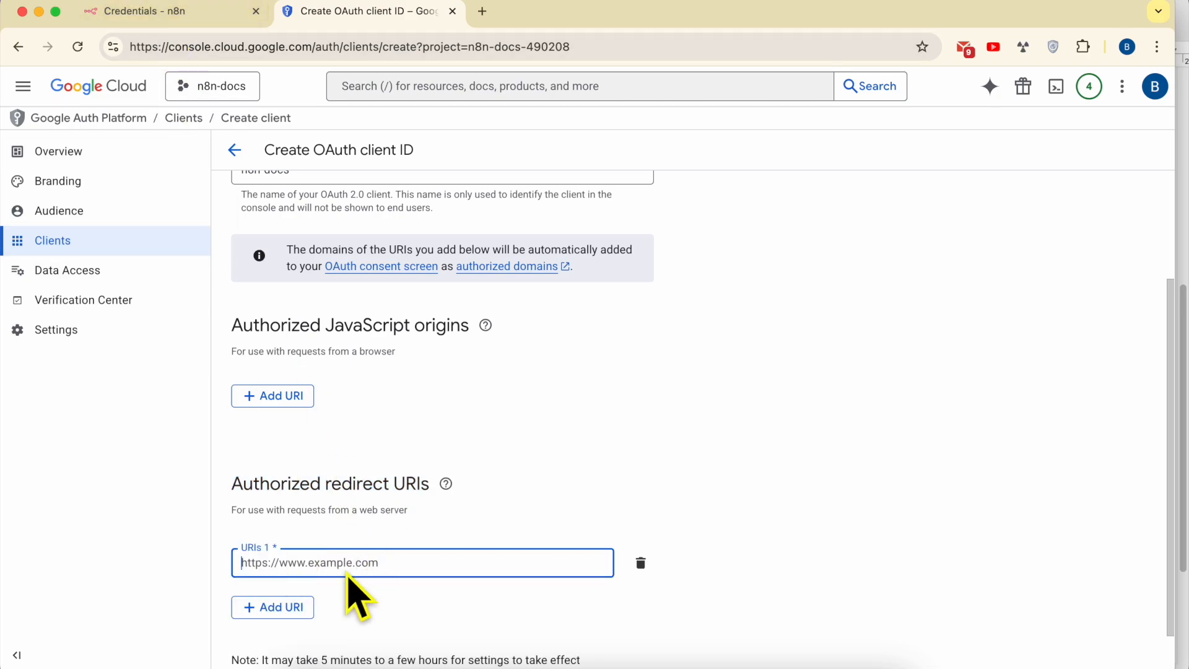
left_click(177, 15)
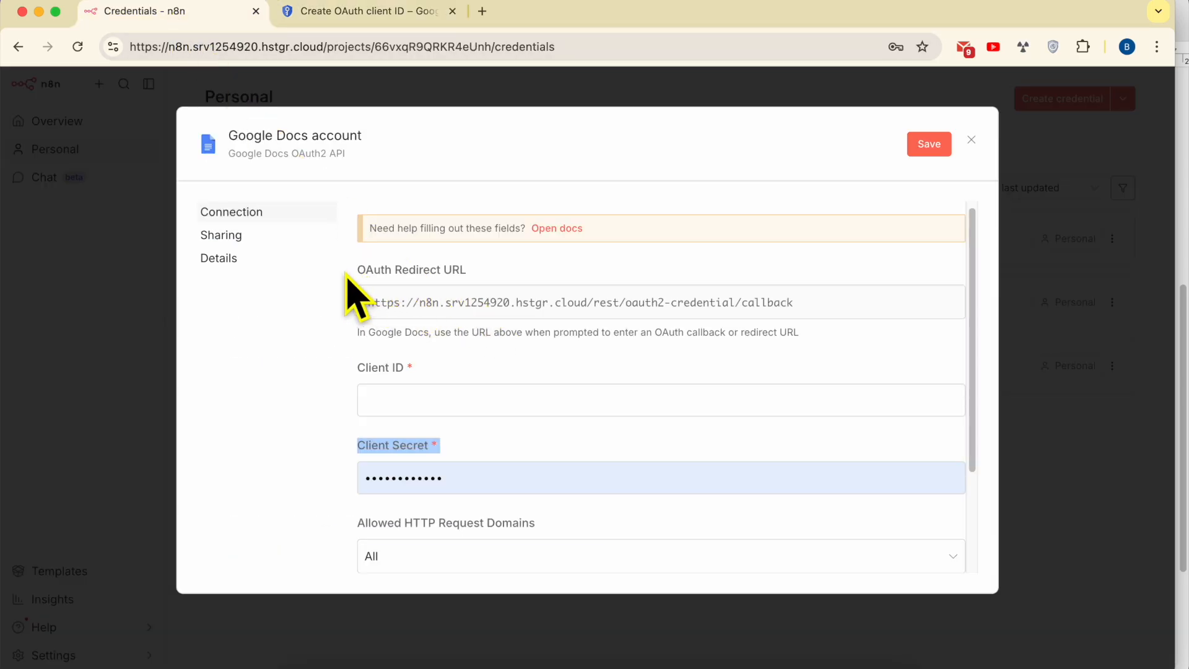
left_click_drag(355, 270, 464, 271)
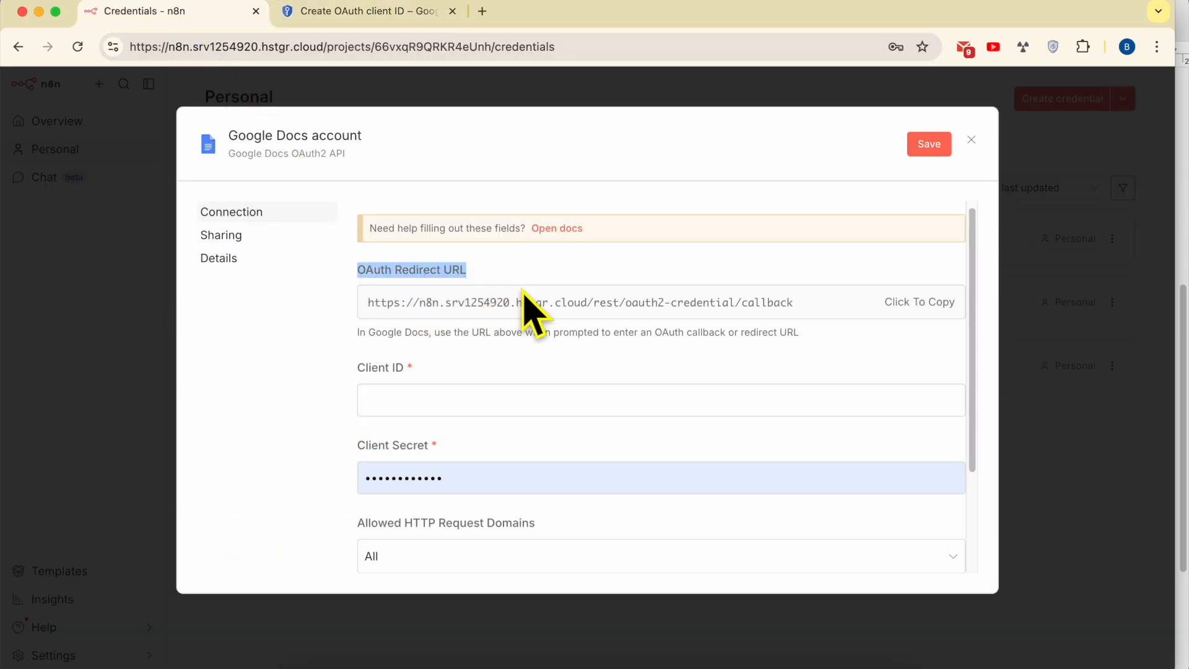
left_click(536, 317)
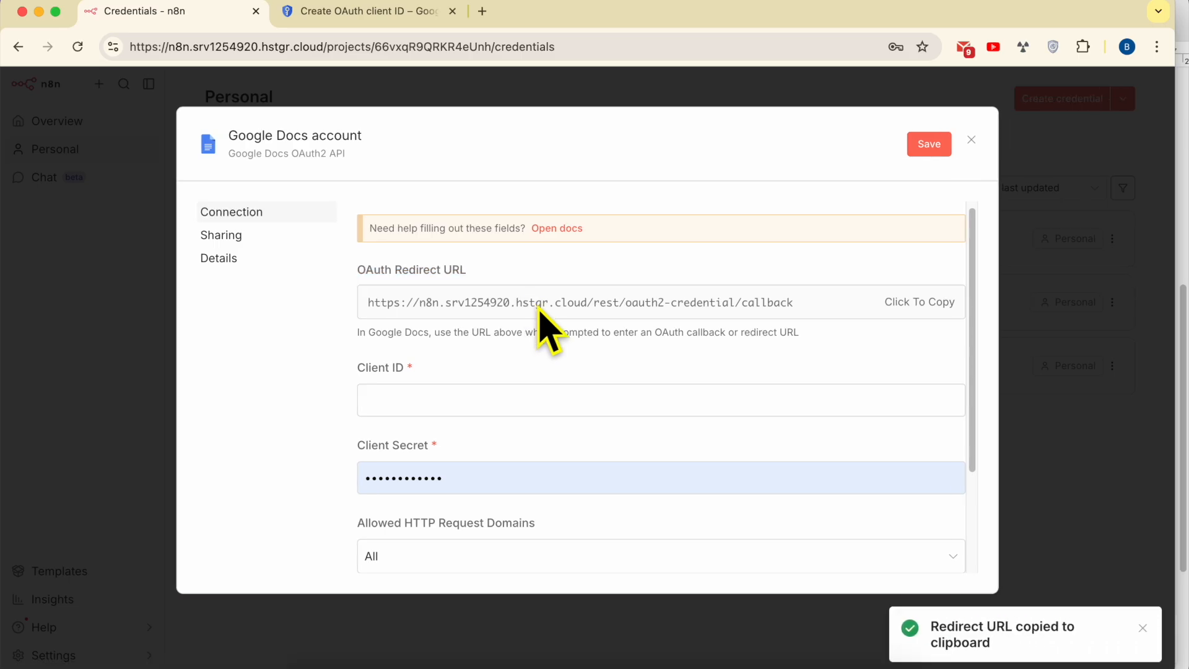
left_click(390, 12)
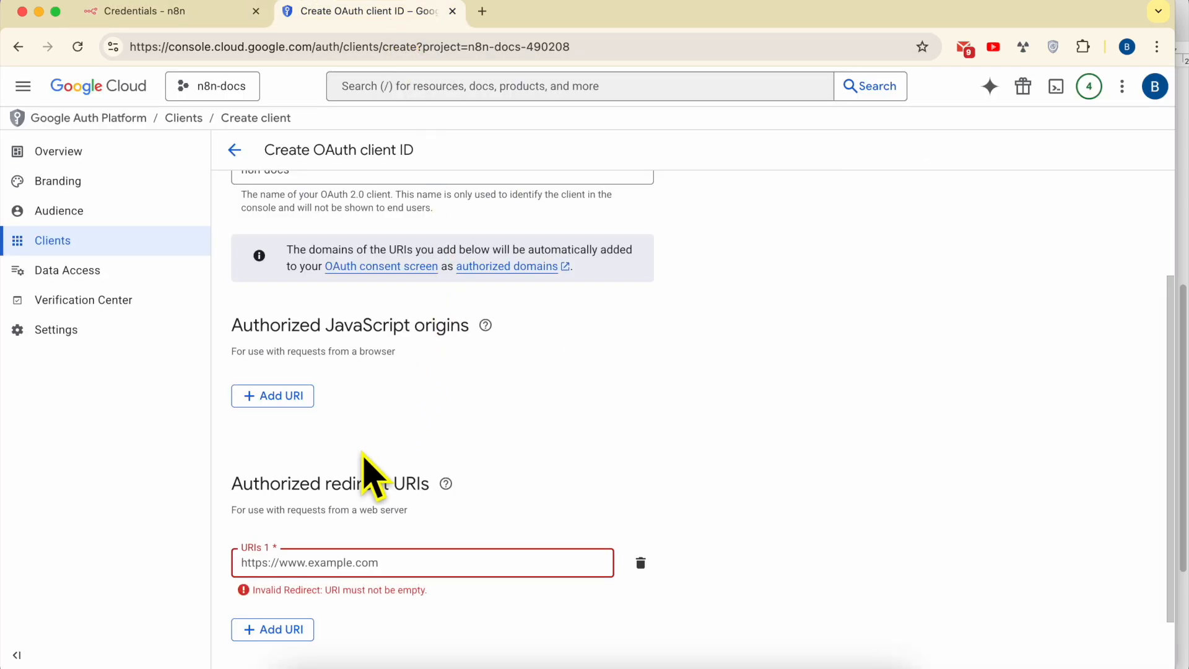
right_click(313, 570)
left_click(345, 403)
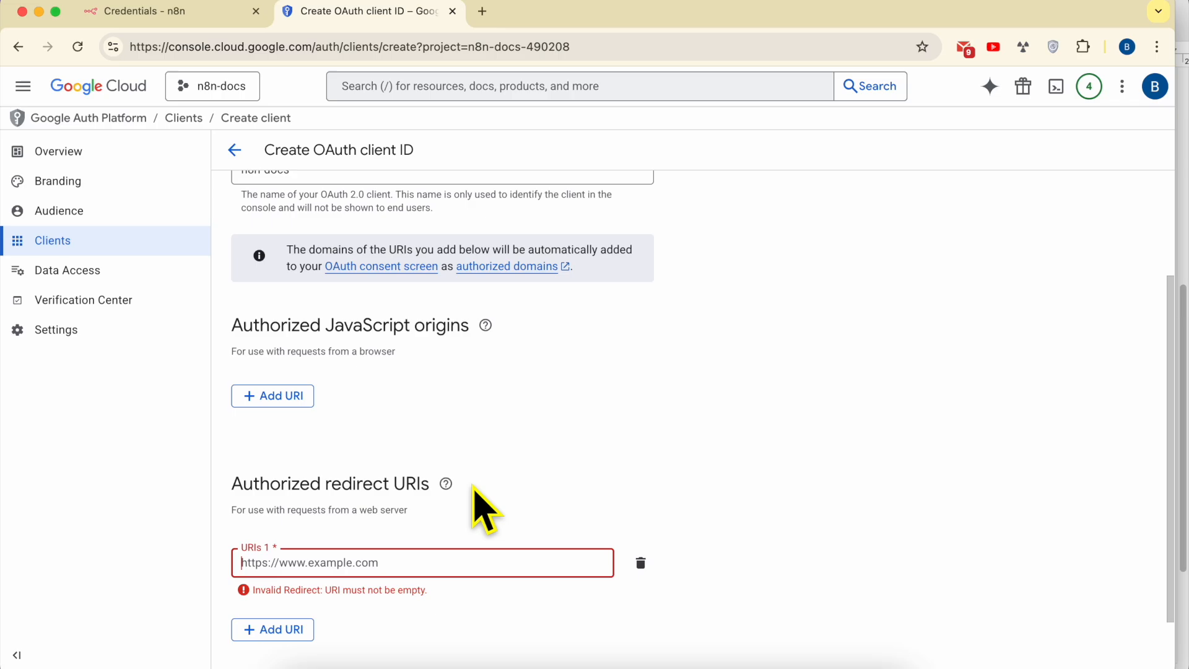
scroll(368, 575, "down", 2)
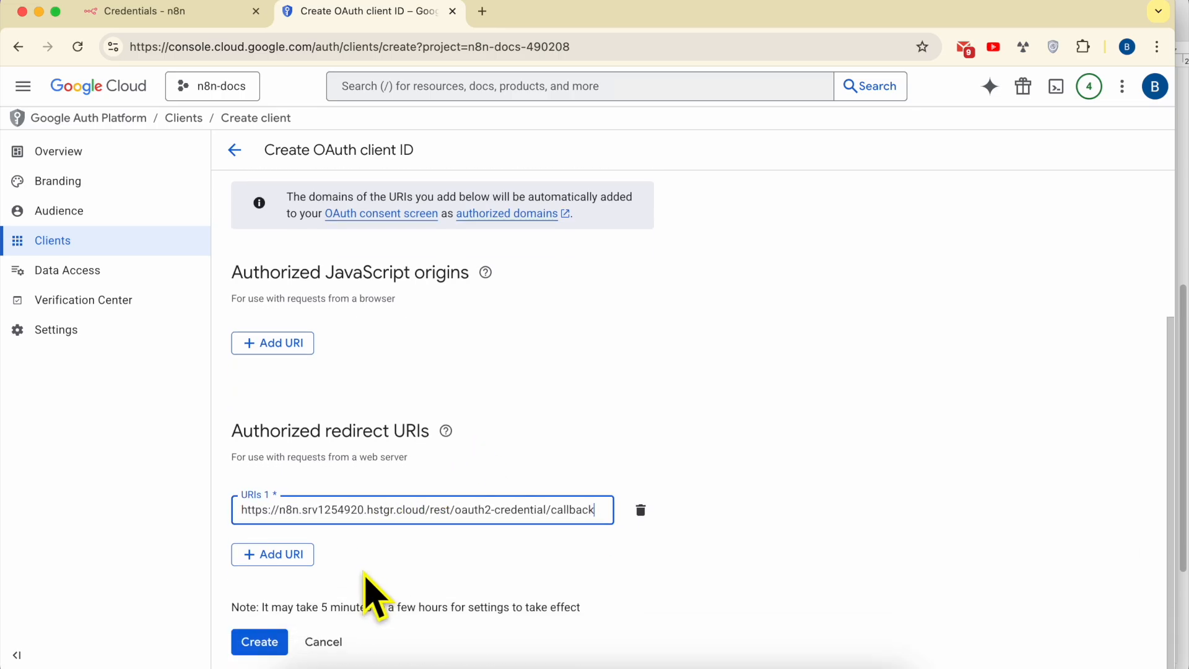
left_click(255, 647)
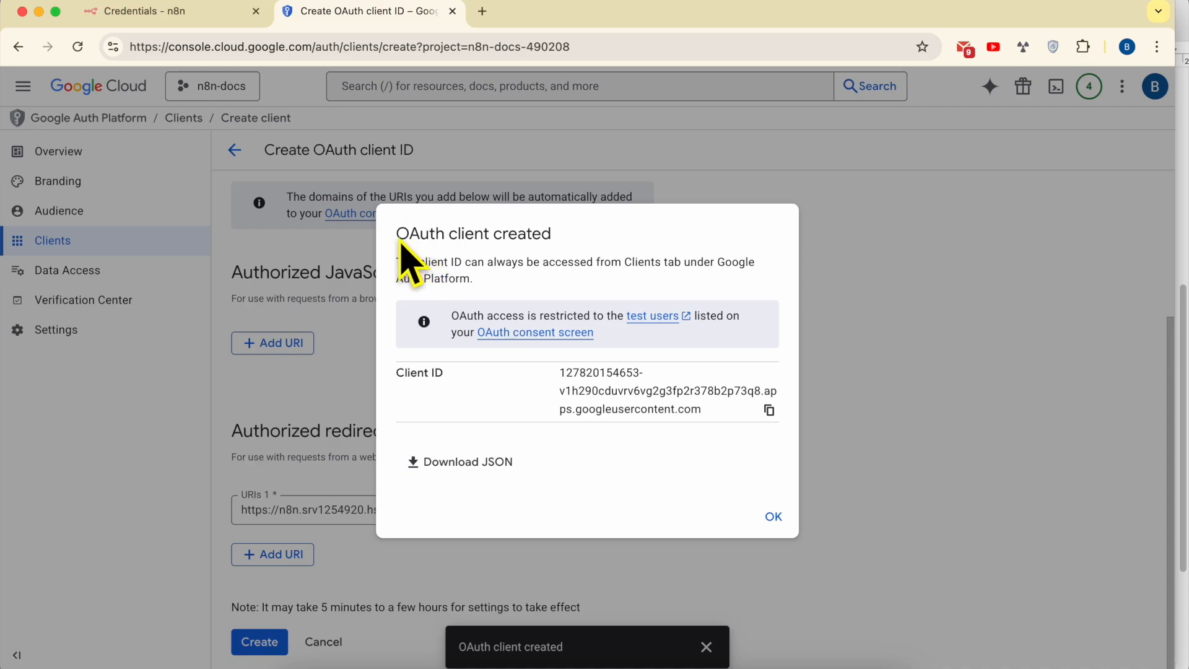
left_click_drag(401, 243, 638, 244)
left_click(638, 245)
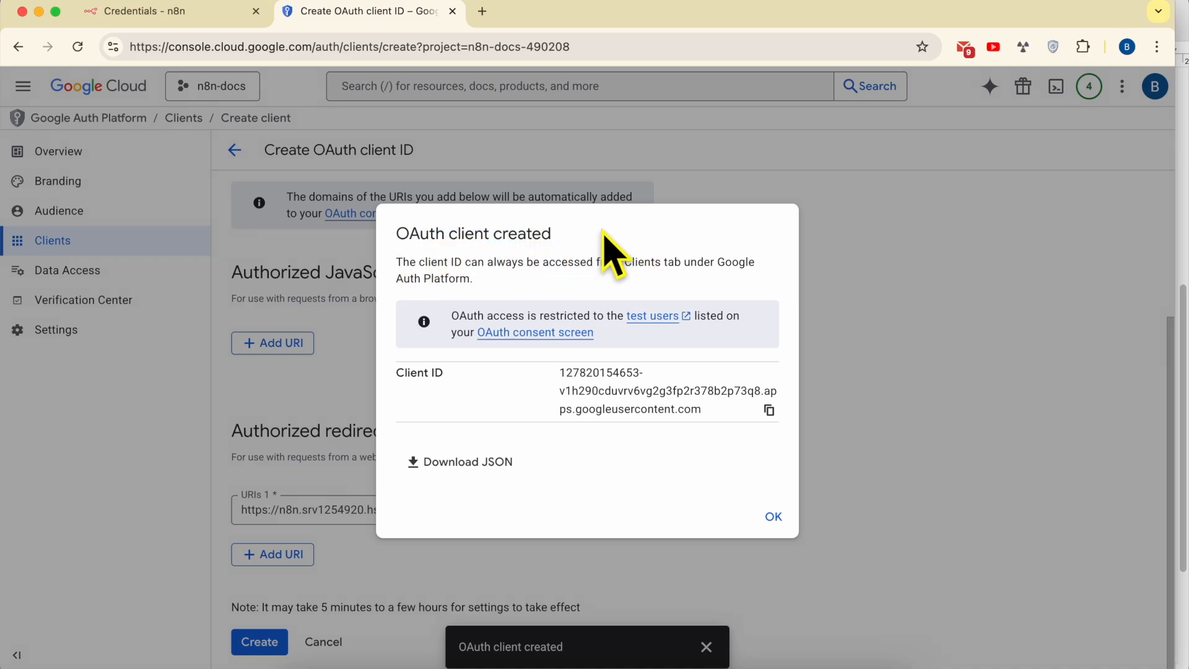
left_click(395, 665)
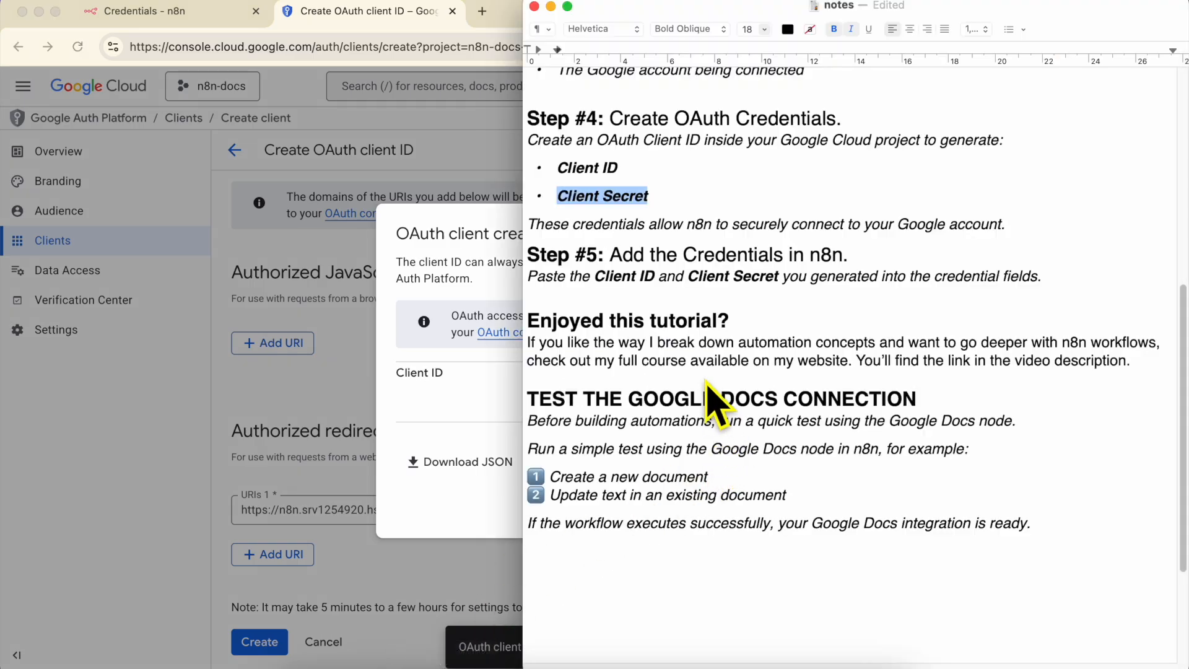
double_click(625, 254)
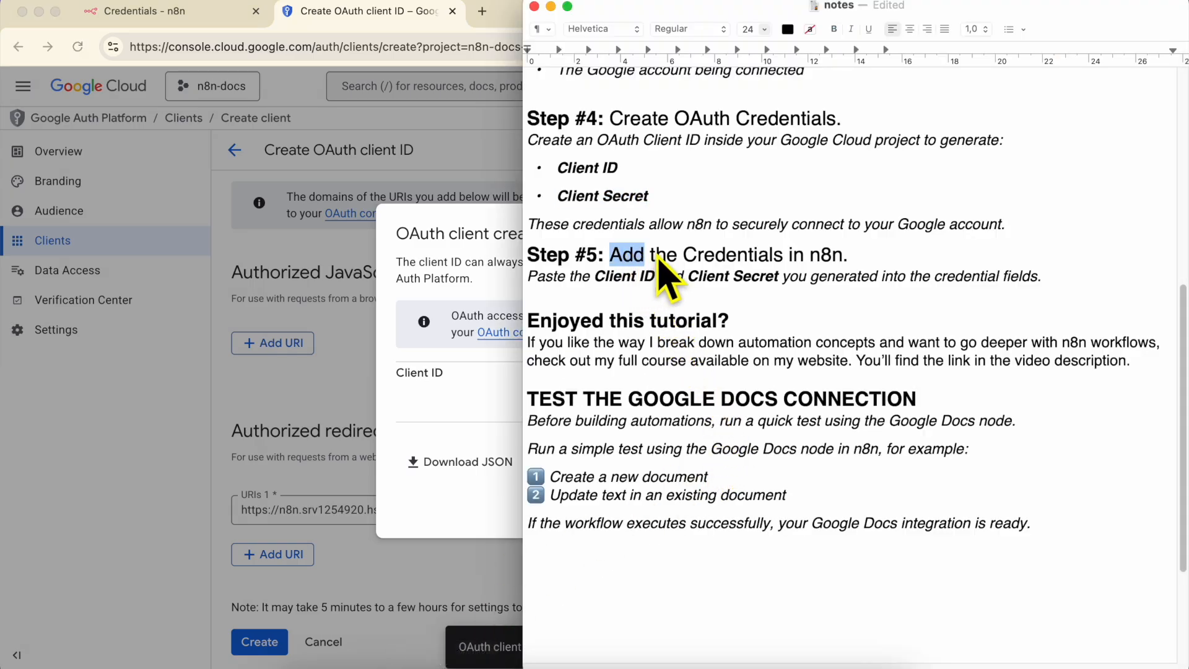
left_click(843, 254, "shift")
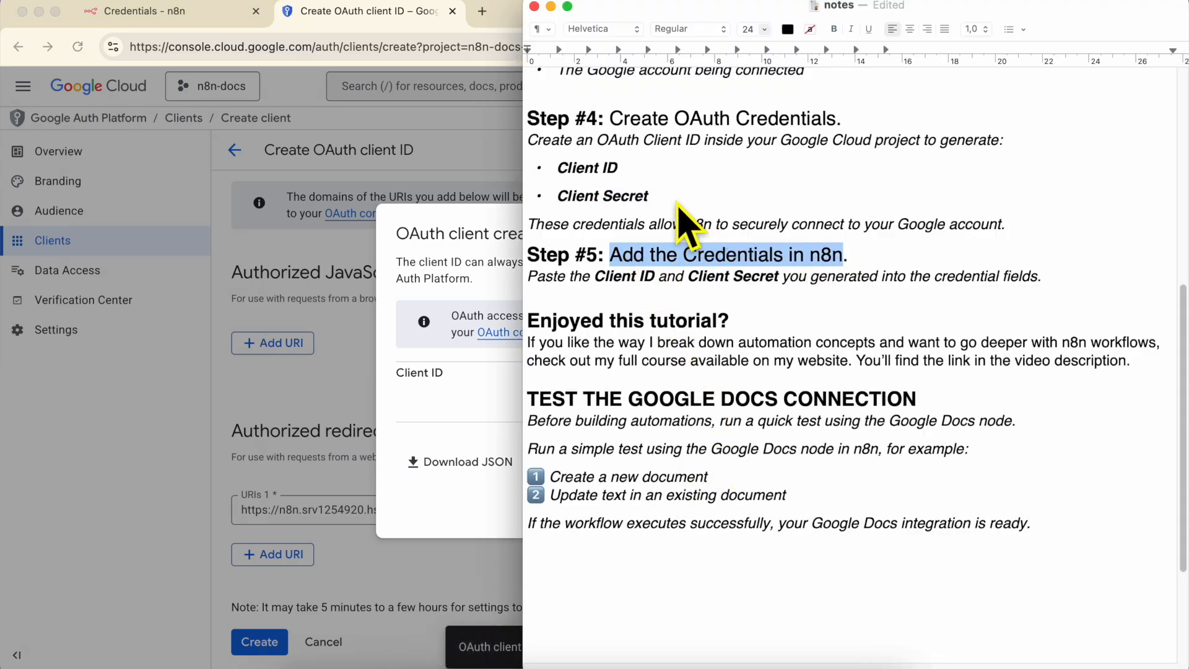
left_click_drag(648, 196, 617, 167)
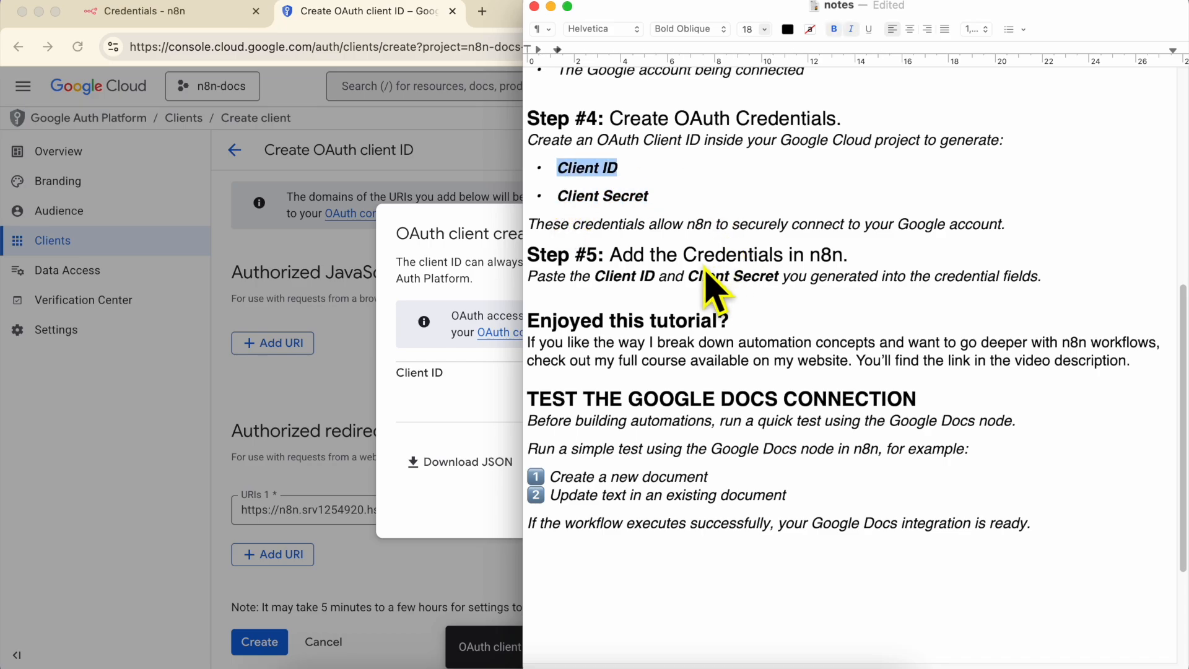
double_click(827, 255)
triple_click(647, 278)
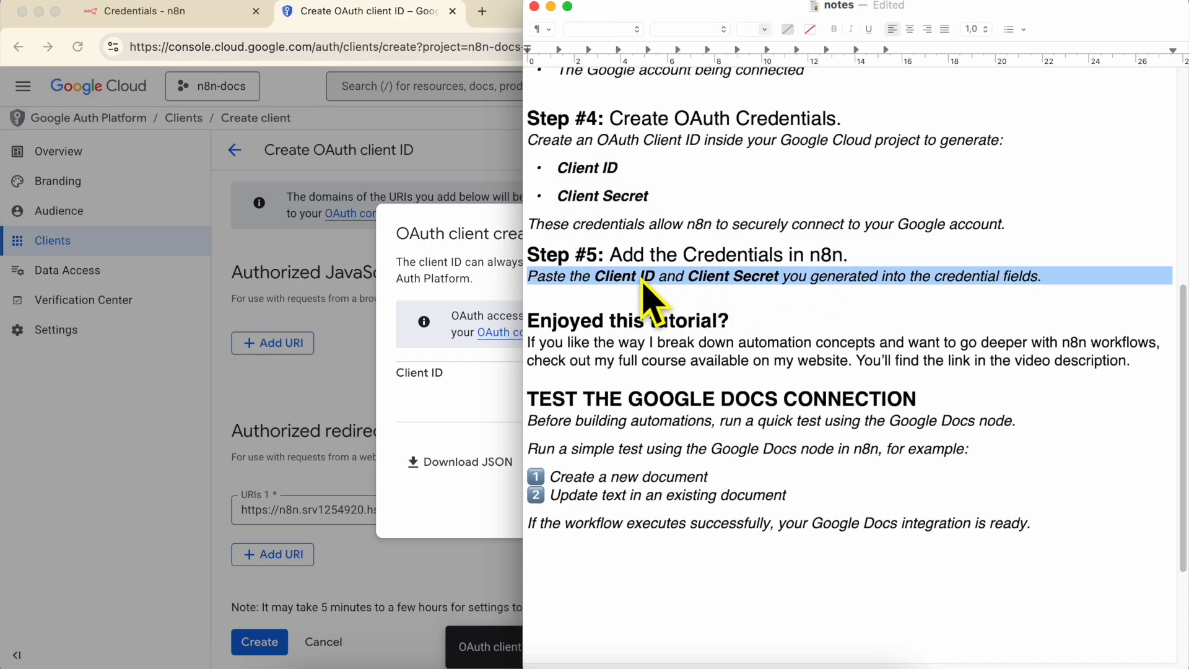
left_click(460, 388)
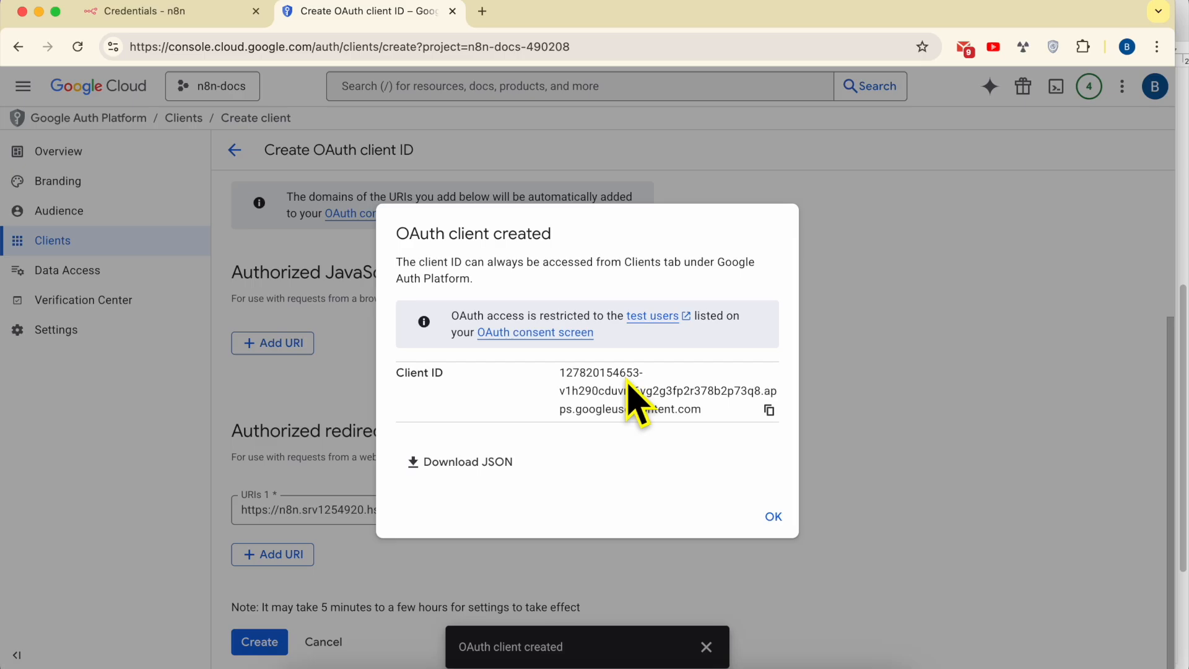
- Copy the new client ID into the n8n credential's Client ID field
left_click(768, 411)
left_click(204, 13)
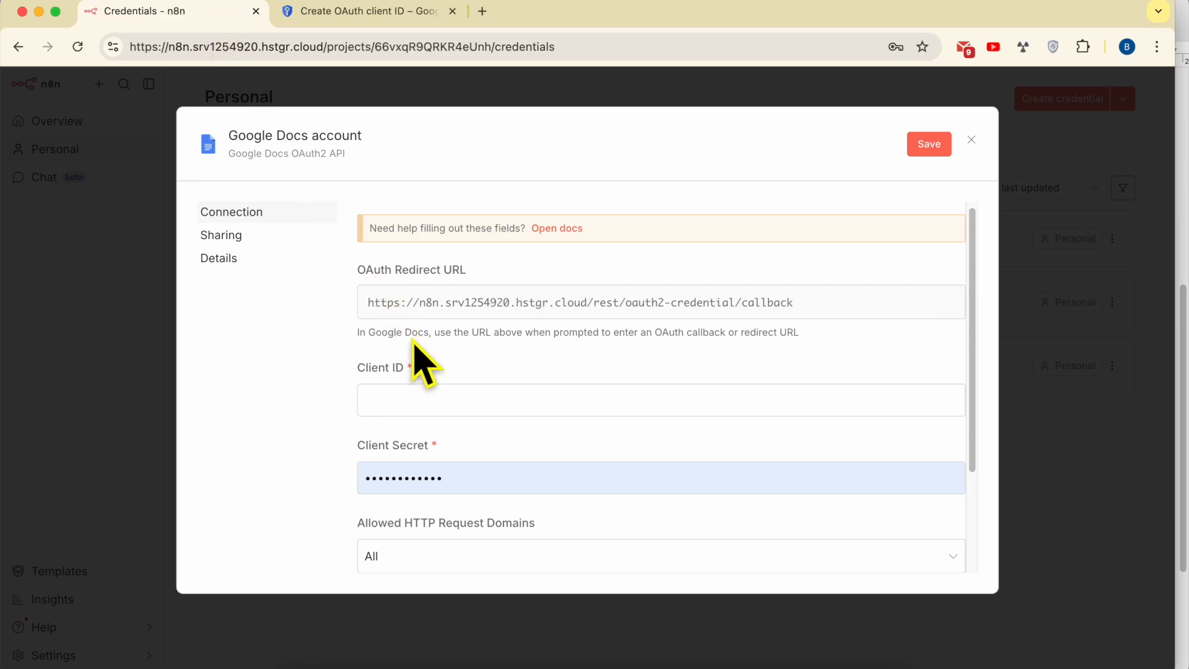
right_click(431, 409)
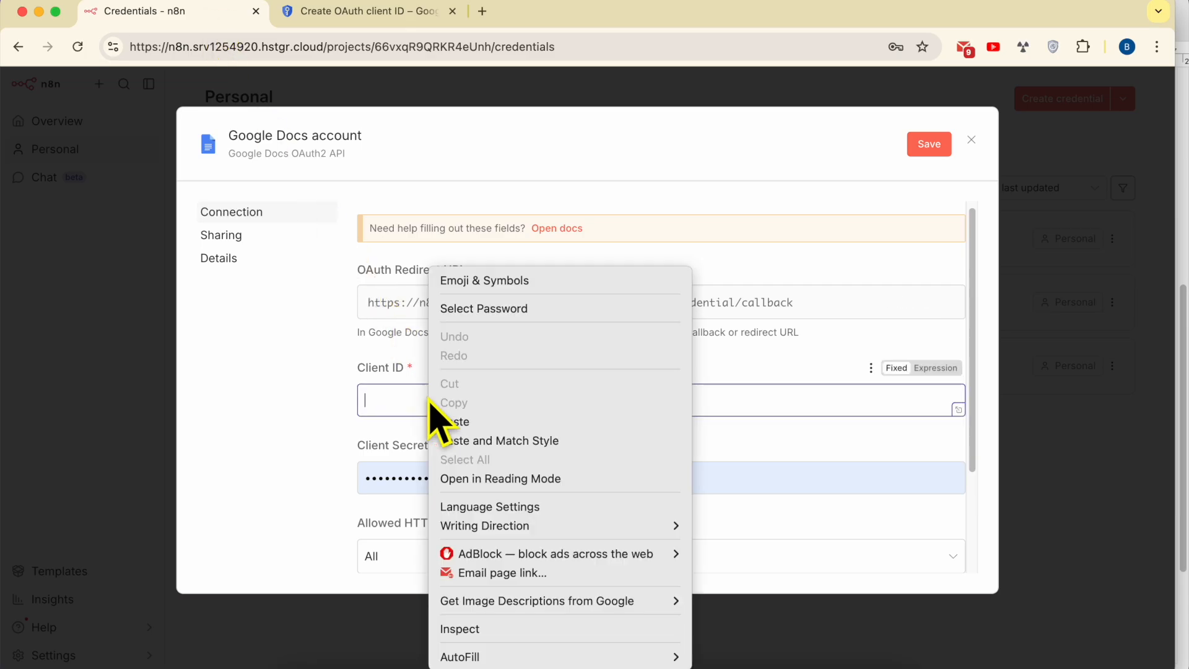
left_click(464, 421)
triple_click(405, 445)
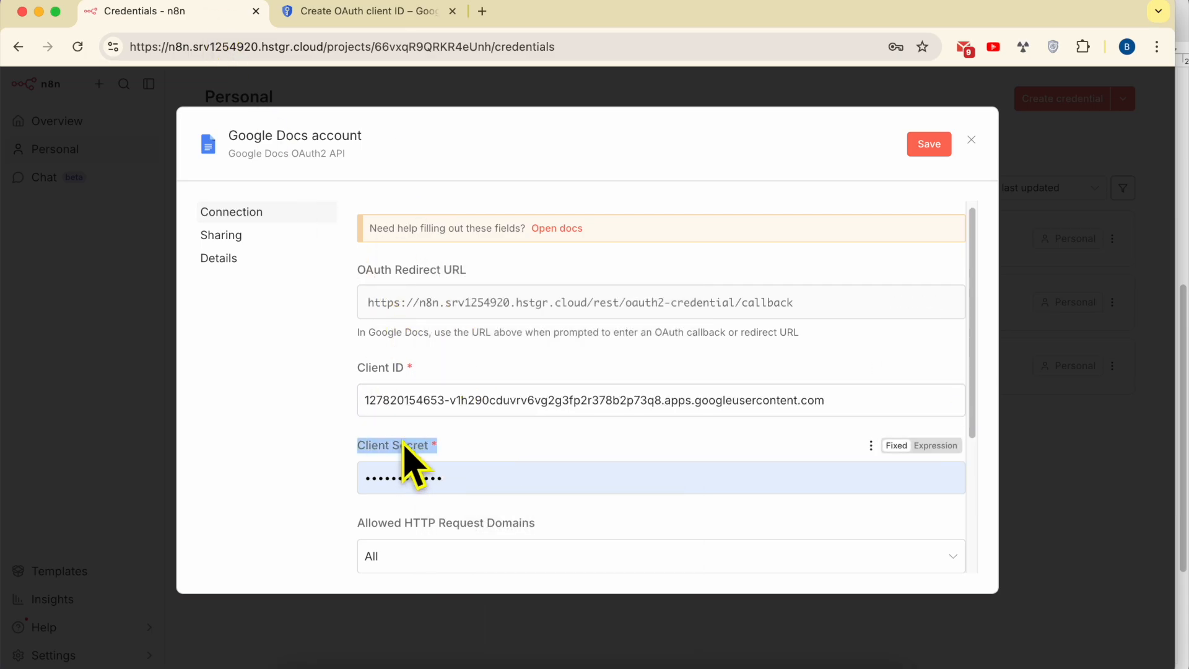
- Open the n8n-docs client's details in Google Cloud and copy its client secret
left_click(344, 12)
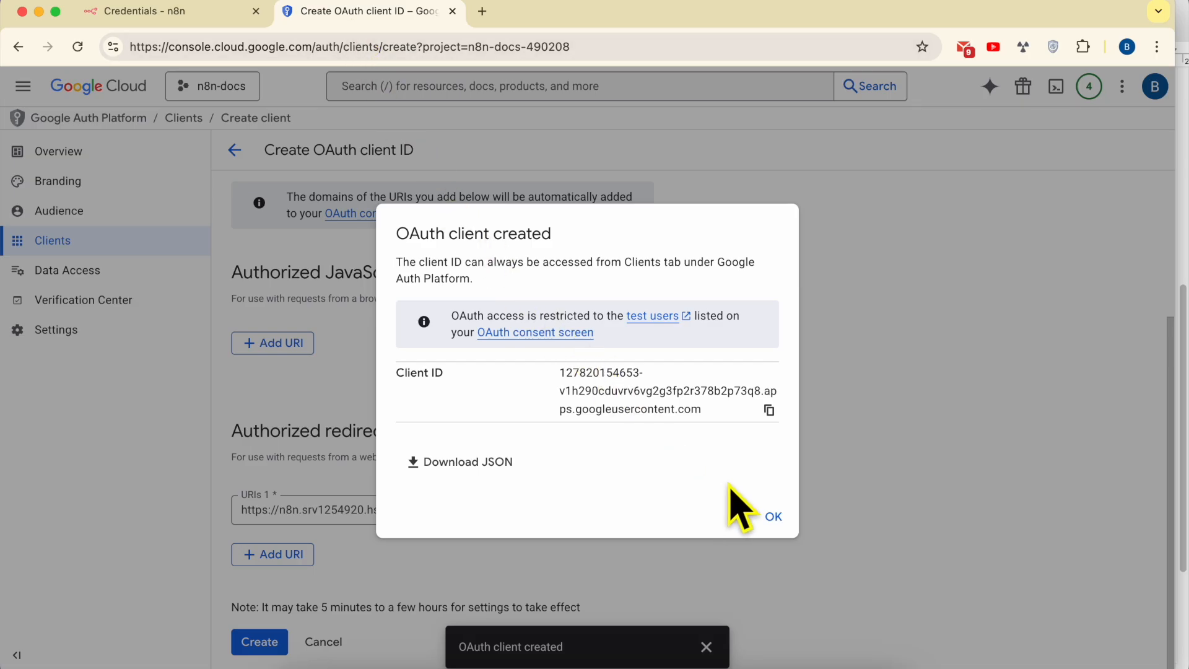
left_click(775, 519)
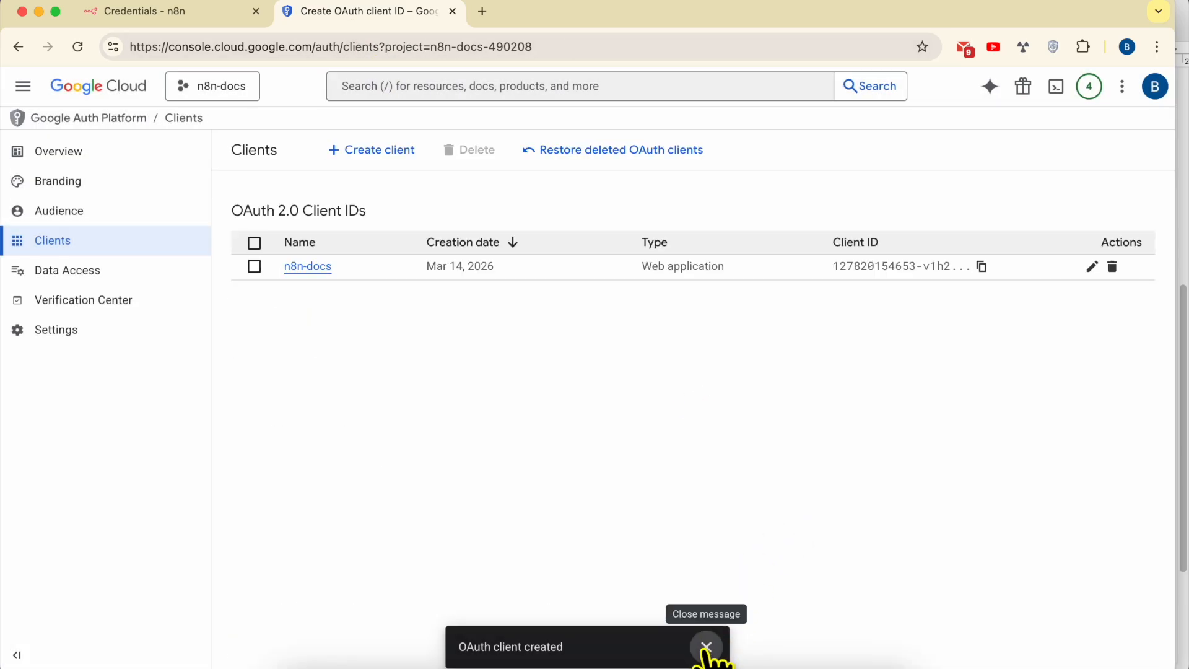
left_click(707, 646)
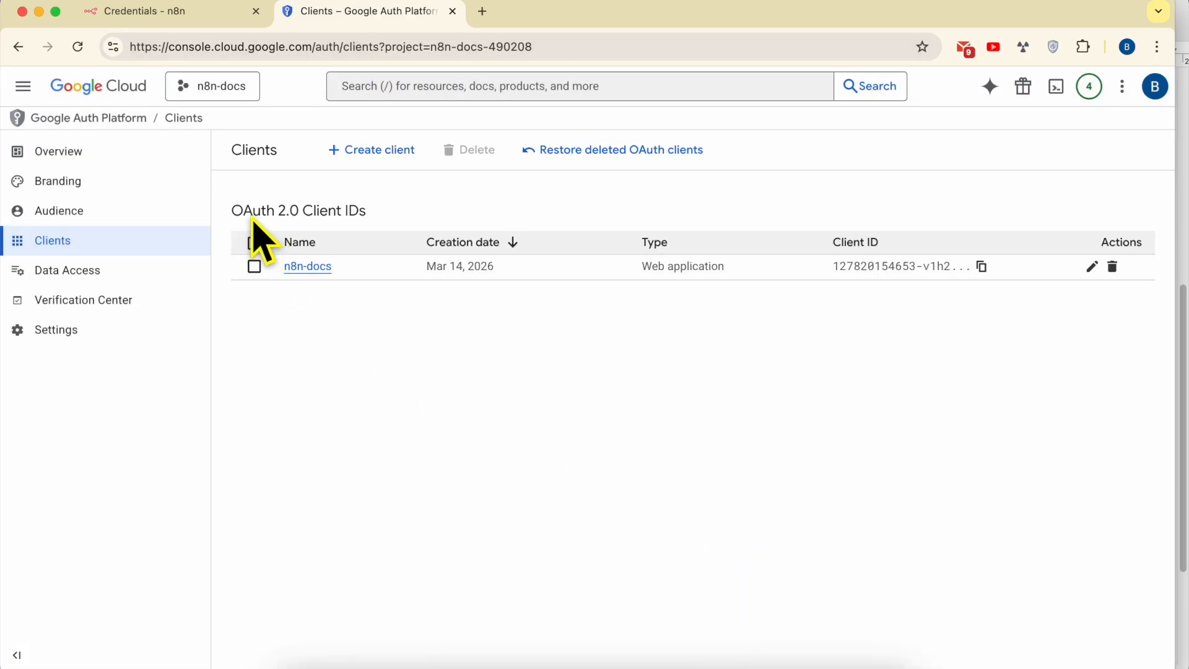
left_click(308, 268)
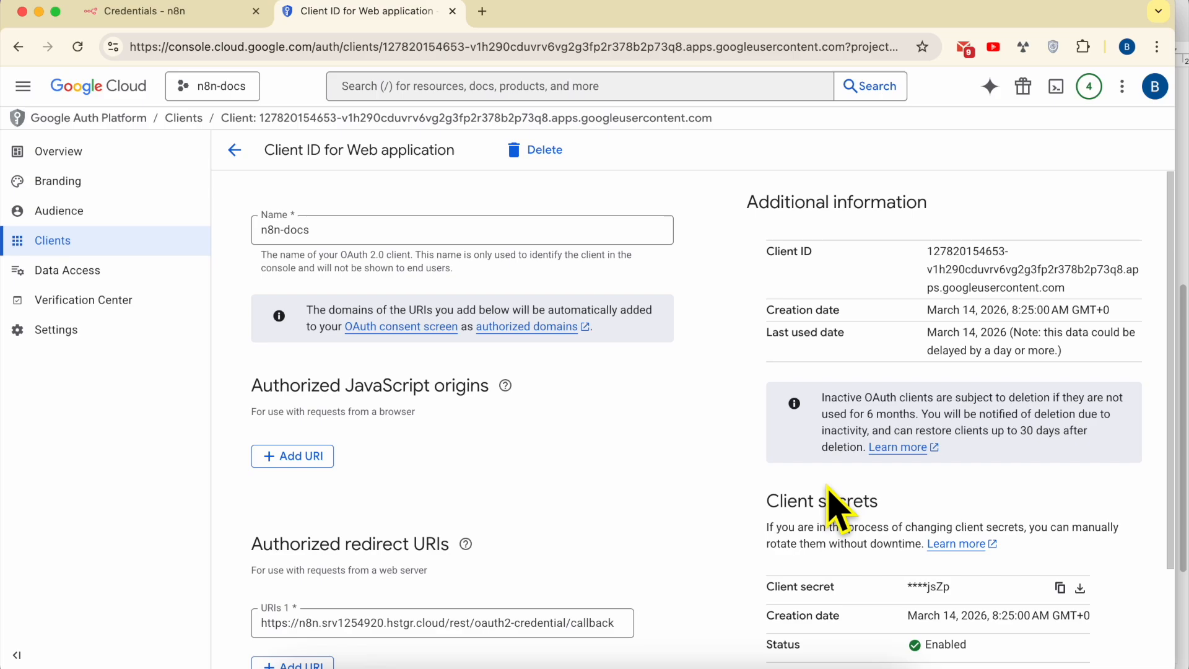
triple_click(826, 505)
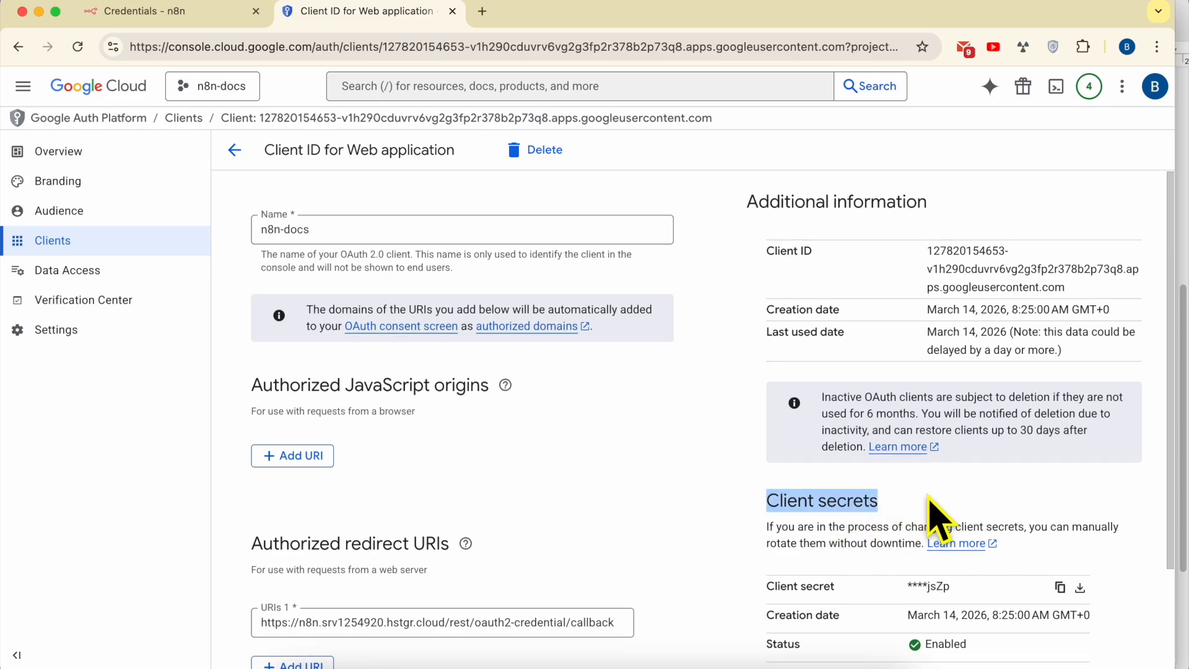
scroll(928, 520, "down", 2)
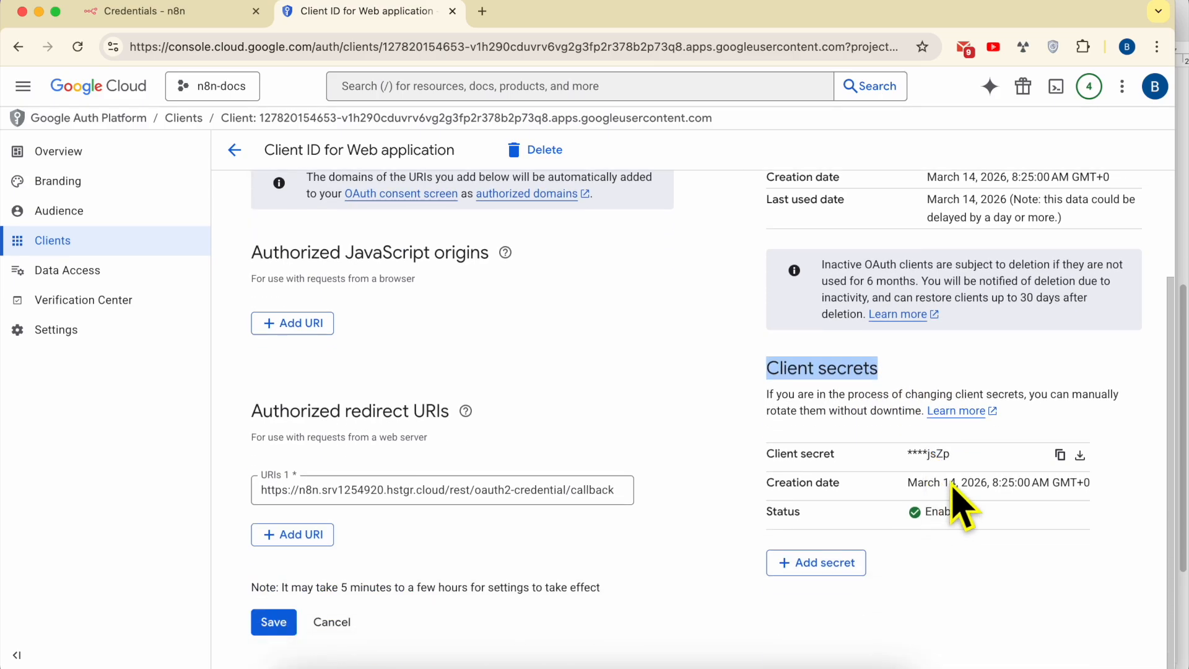
triple_click(813, 463)
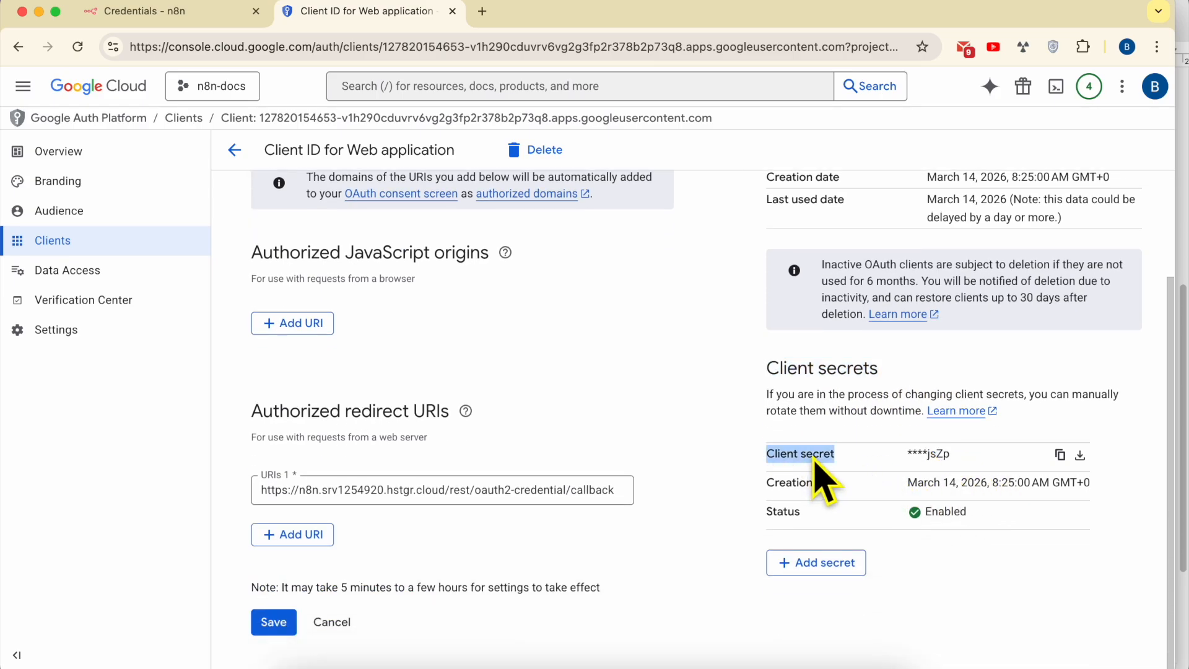
left_click(1060, 456)
- Replace the n8n Client Secret value with the copied client secret
left_click(199, 18)
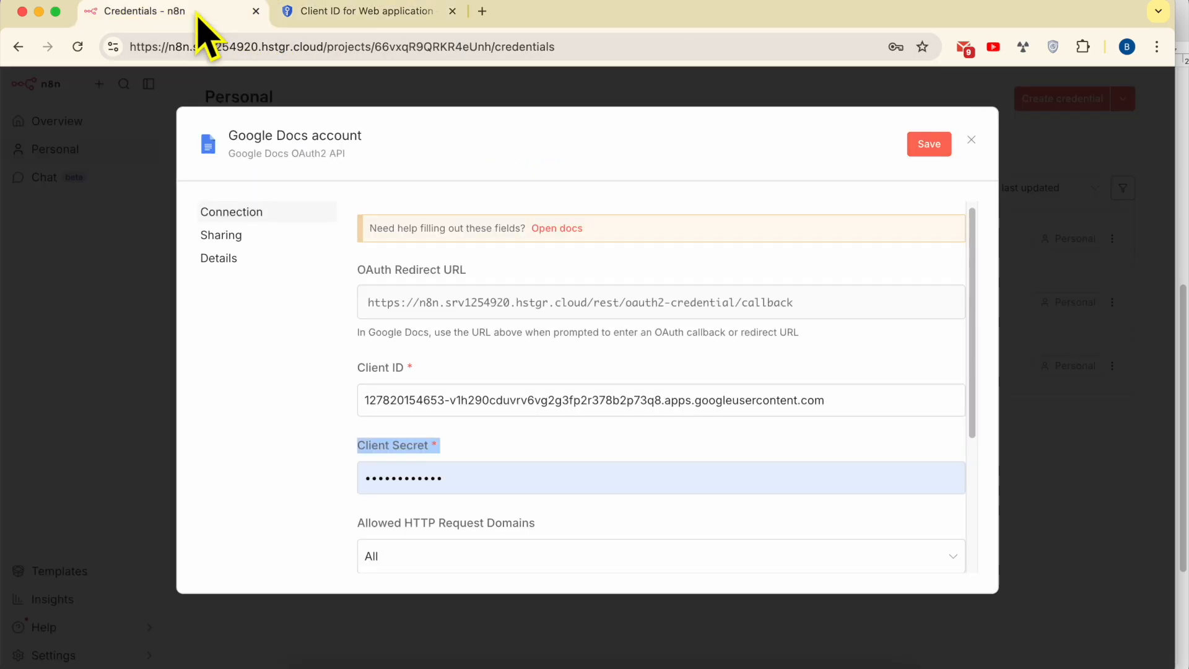
double_click(469, 479)
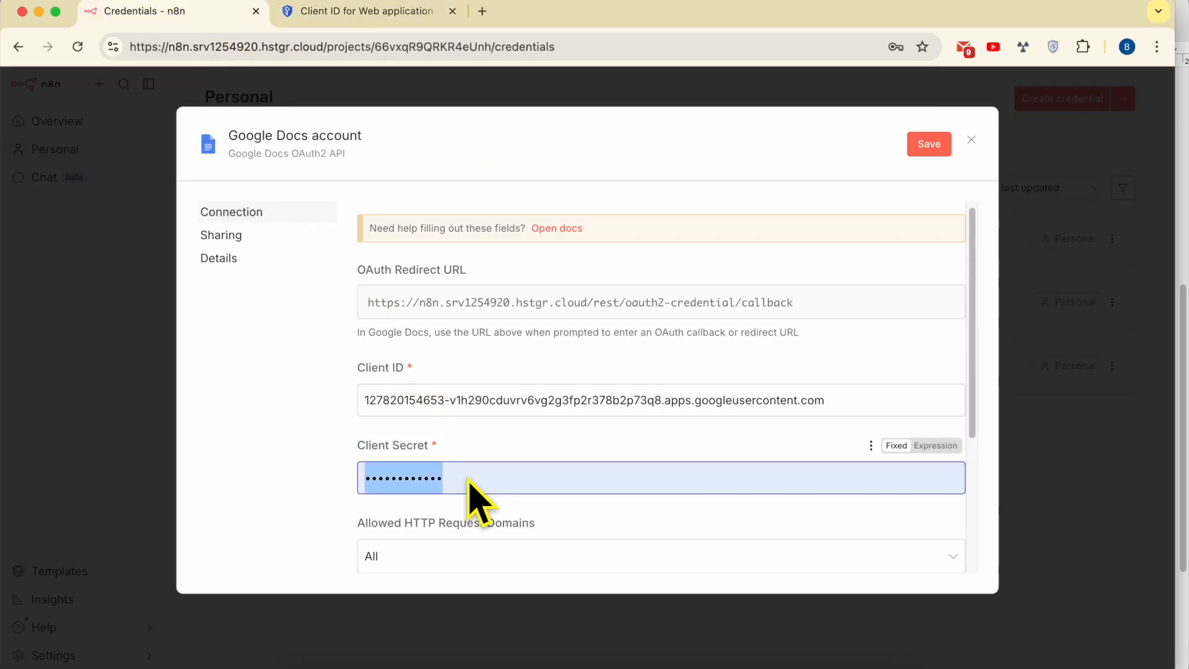
key("BackSpace")
right_click(469, 478)
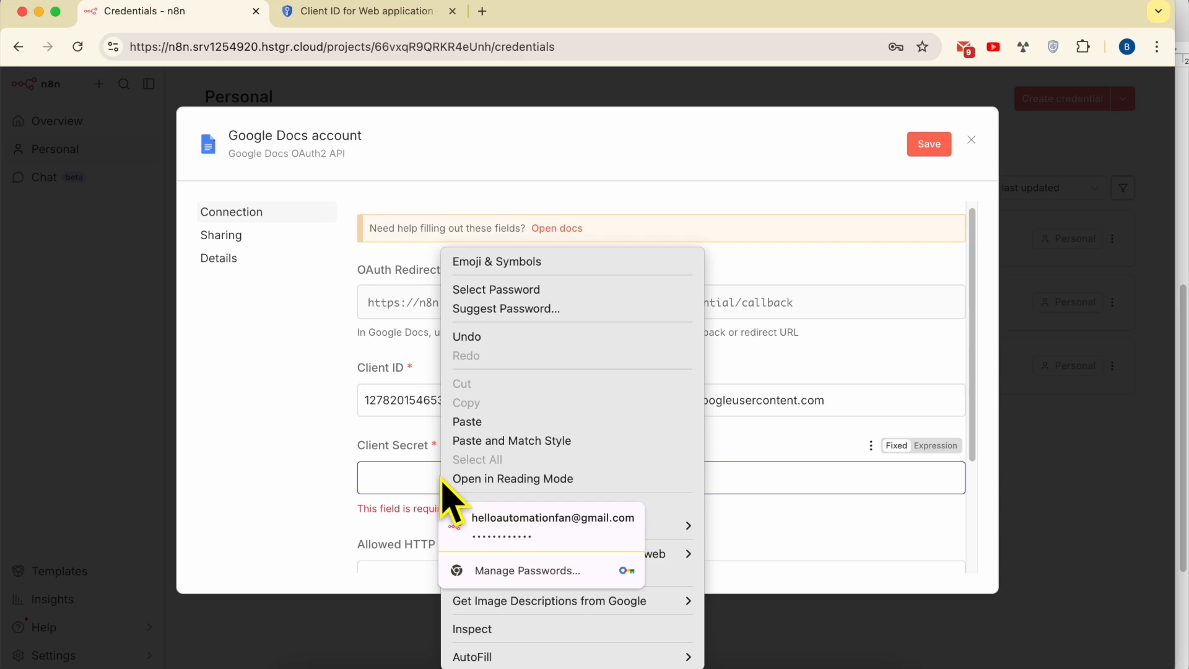
left_click(470, 422)
scroll(528, 446, "down", 3)
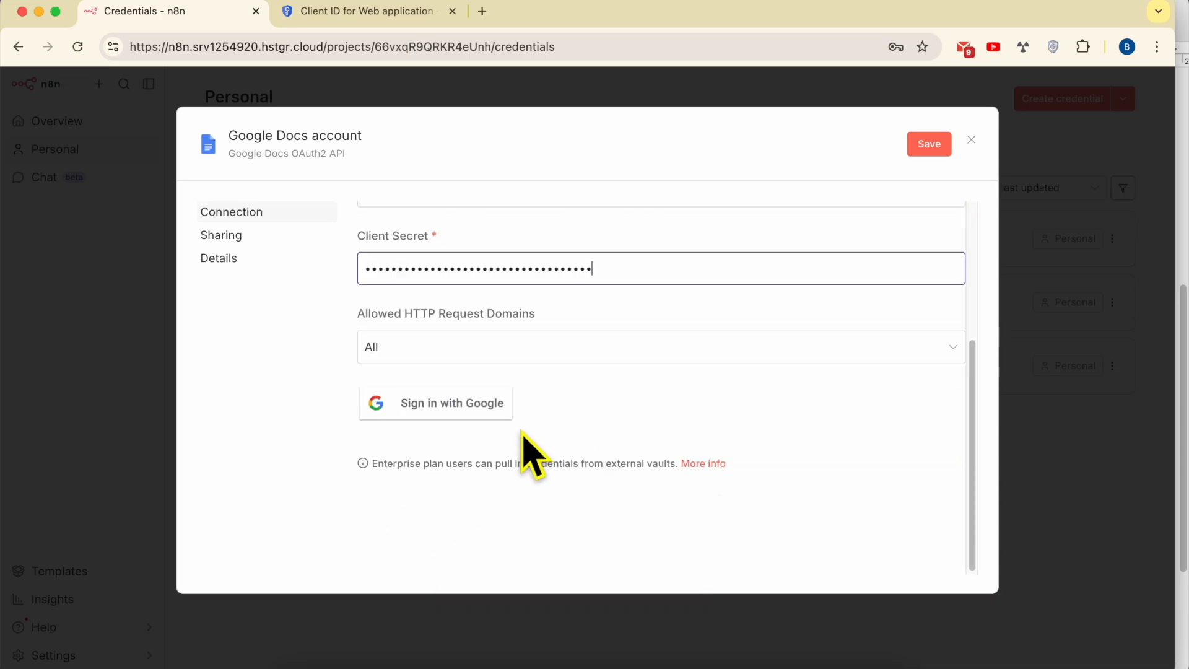
- Publish the n8n-docs OAuth app in Google Cloud Console so it is In production rather than Testing
left_click(447, 419)
left_click(372, 18)
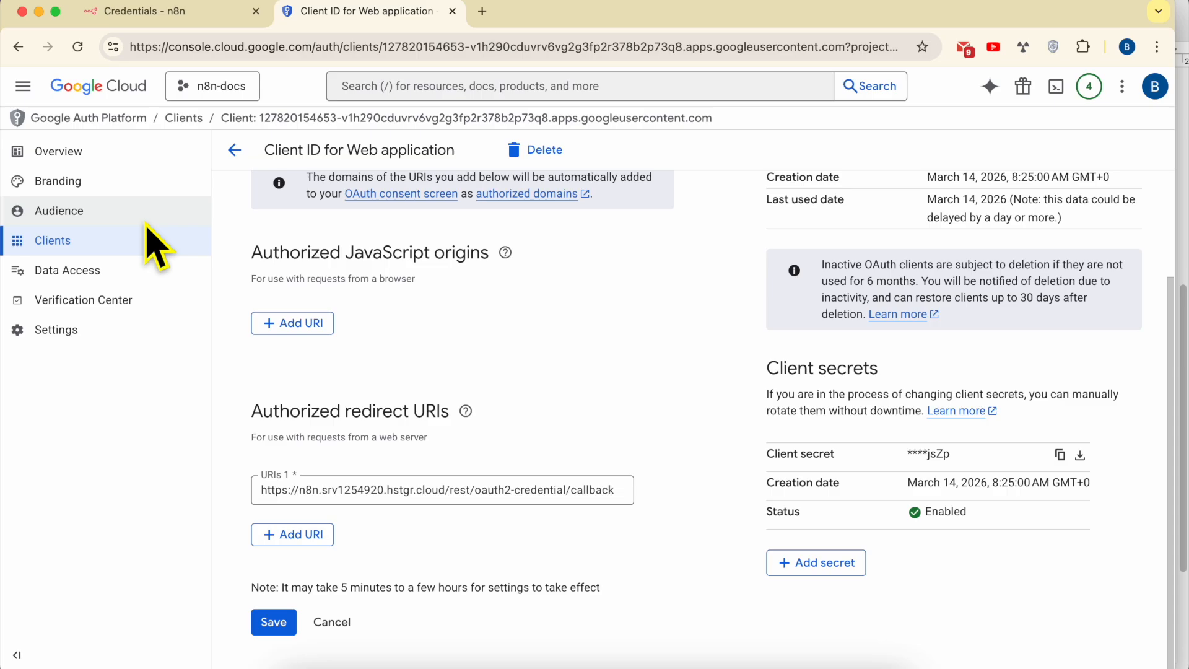
left_click(93, 223)
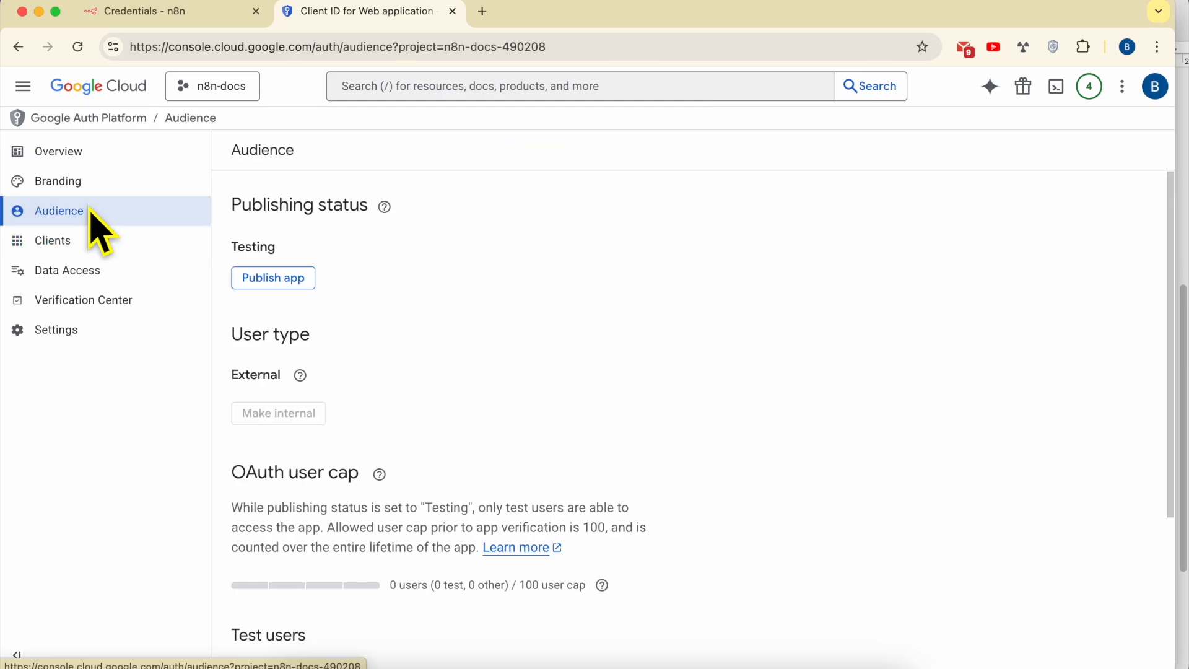
triple_click(270, 215)
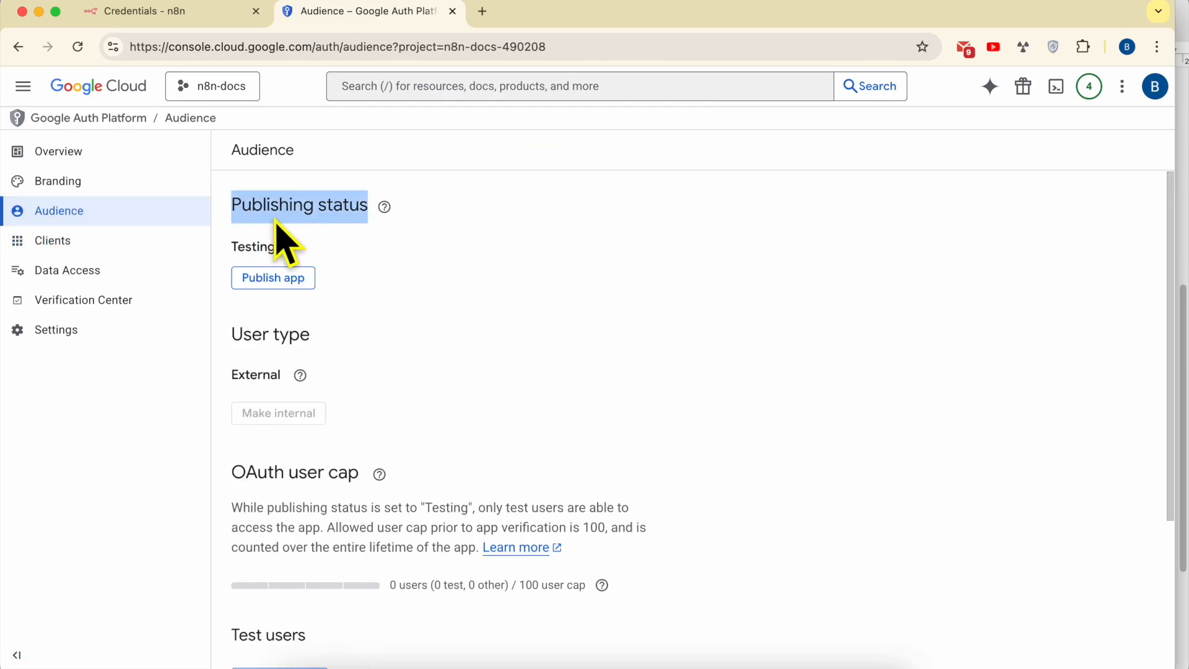
left_click(276, 285)
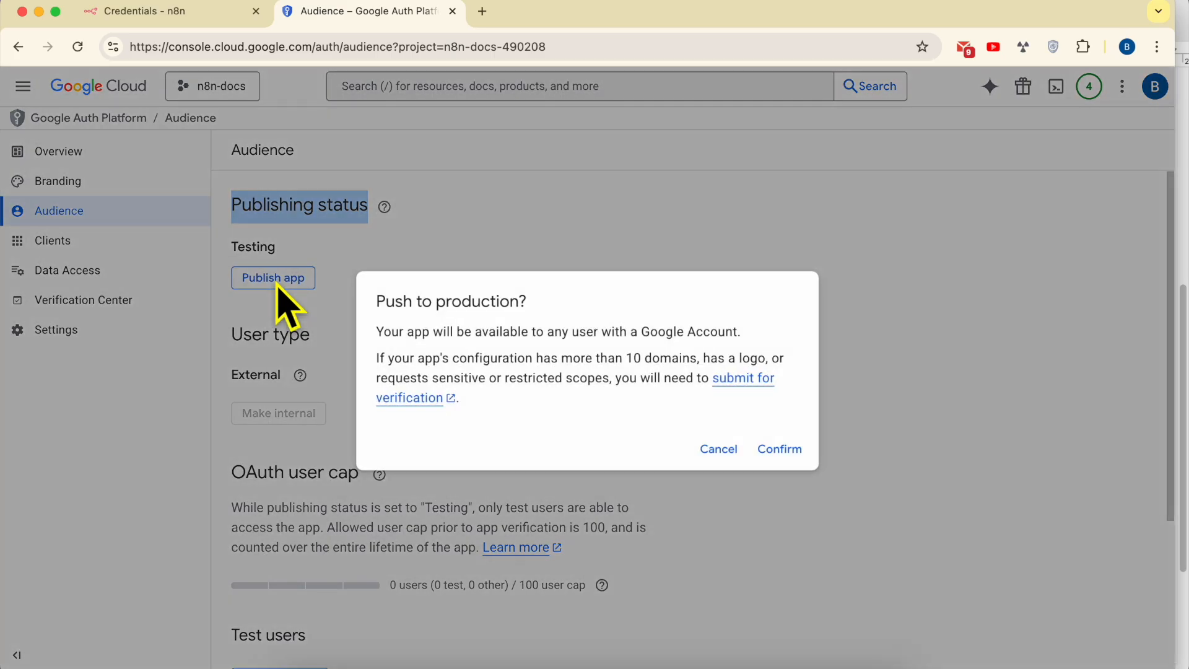
left_click_drag(371, 302, 575, 308)
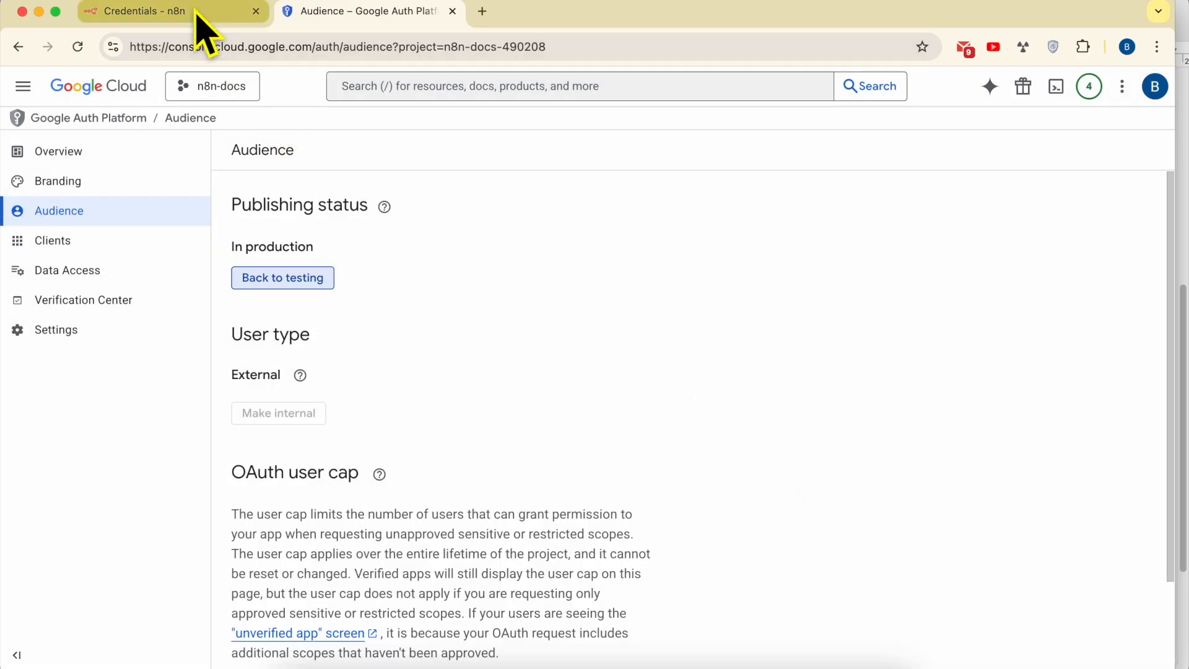
left_click(200, 31)
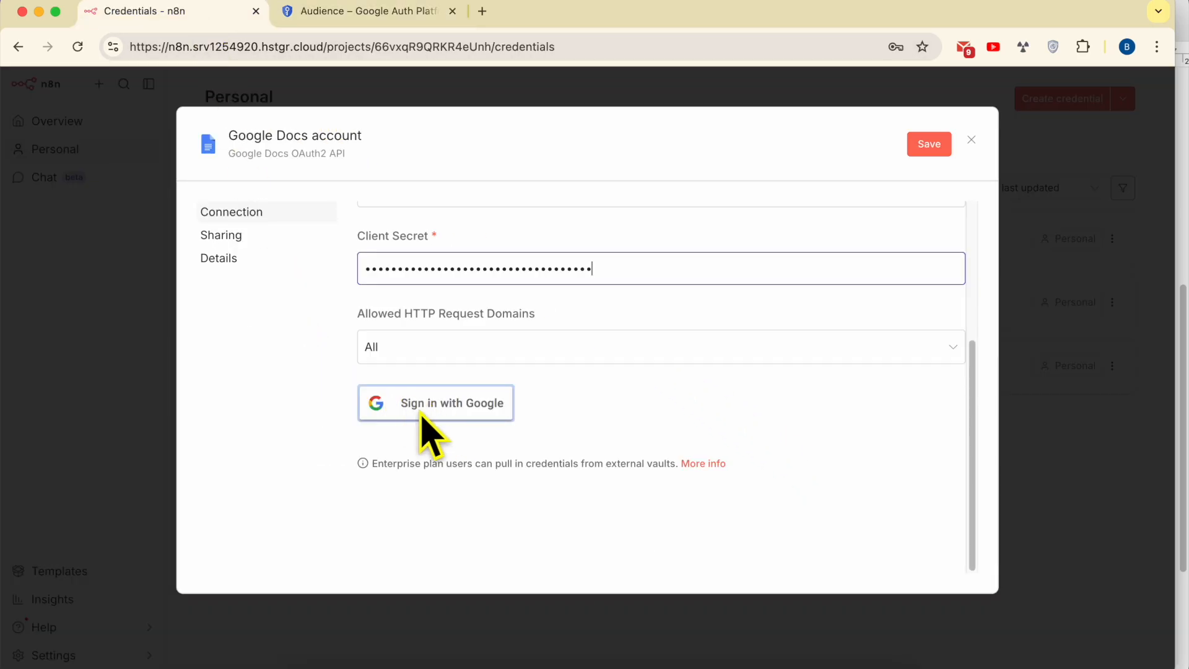
- Sign in with Google, bypass the unverified-app warning for hstgr.cloud, and grant all requested permissions
left_click(447, 409)
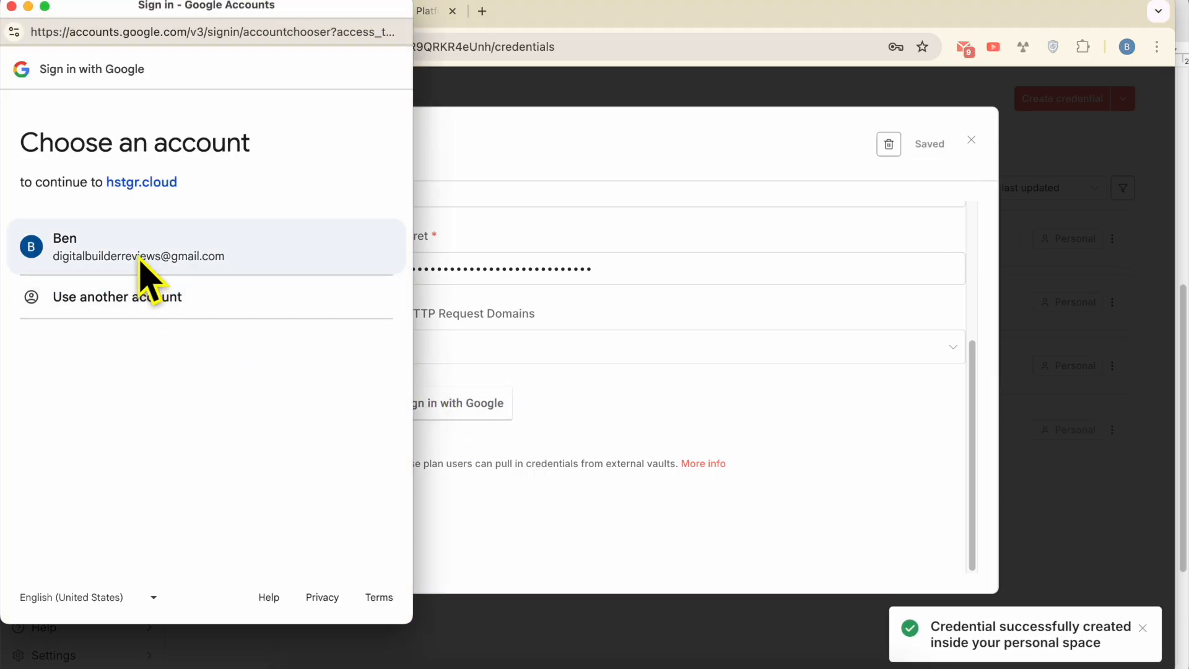
left_click(138, 250)
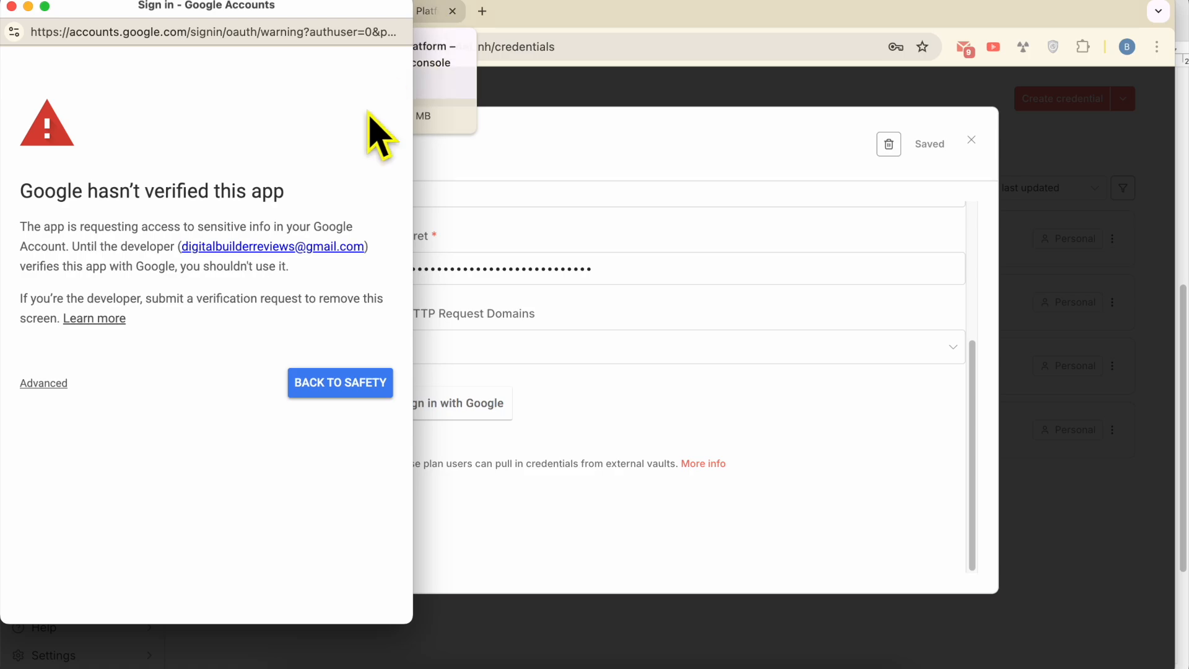
triple_click(95, 196)
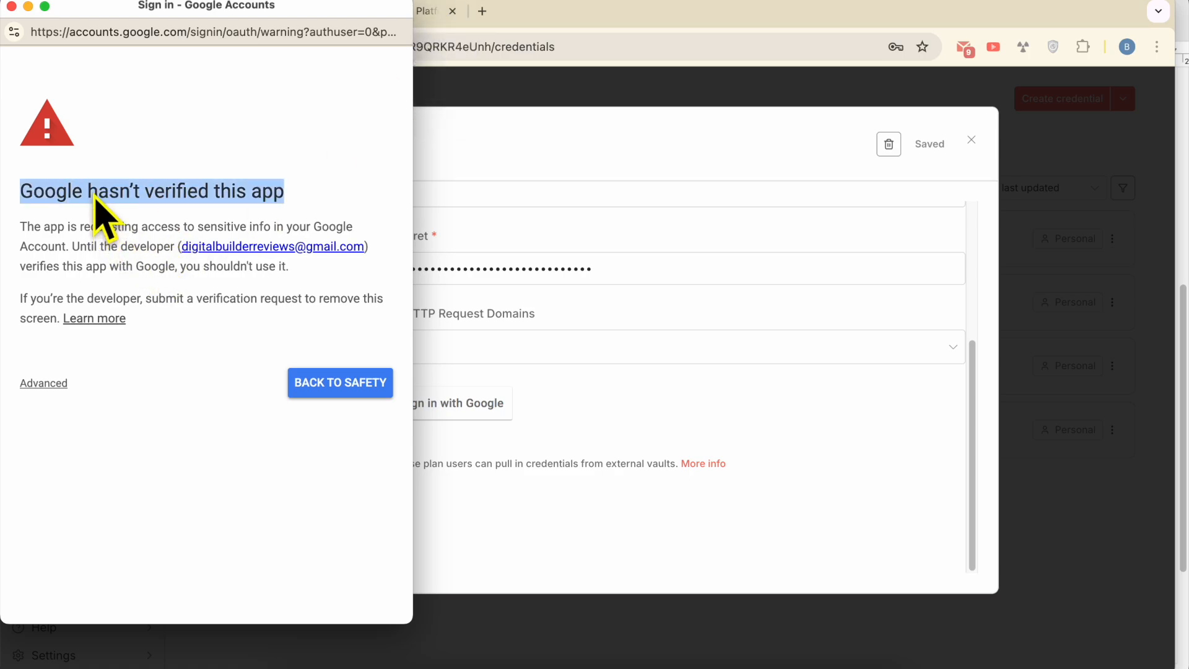
left_click(50, 385)
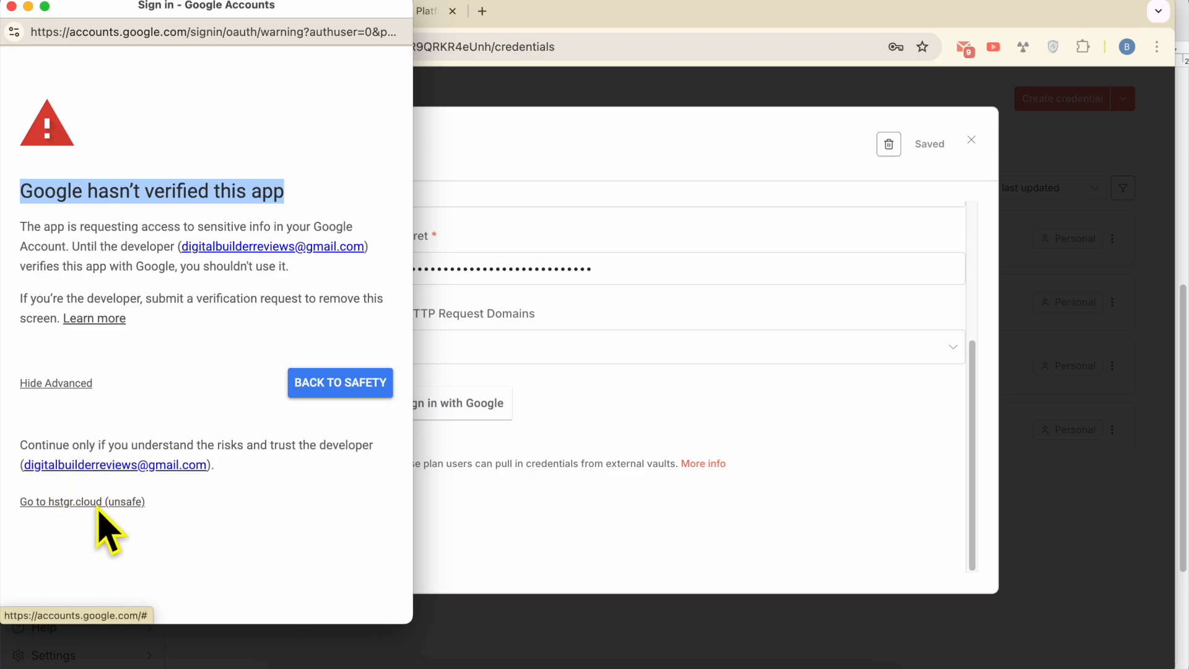
left_click(121, 503)
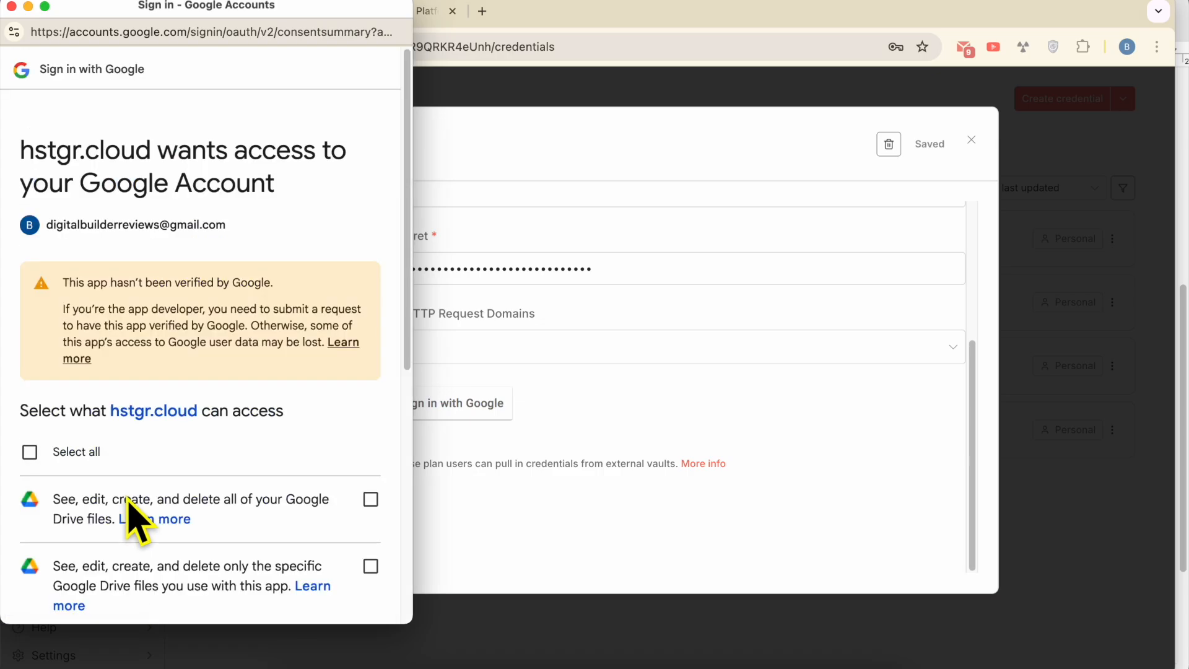
left_click(58, 461)
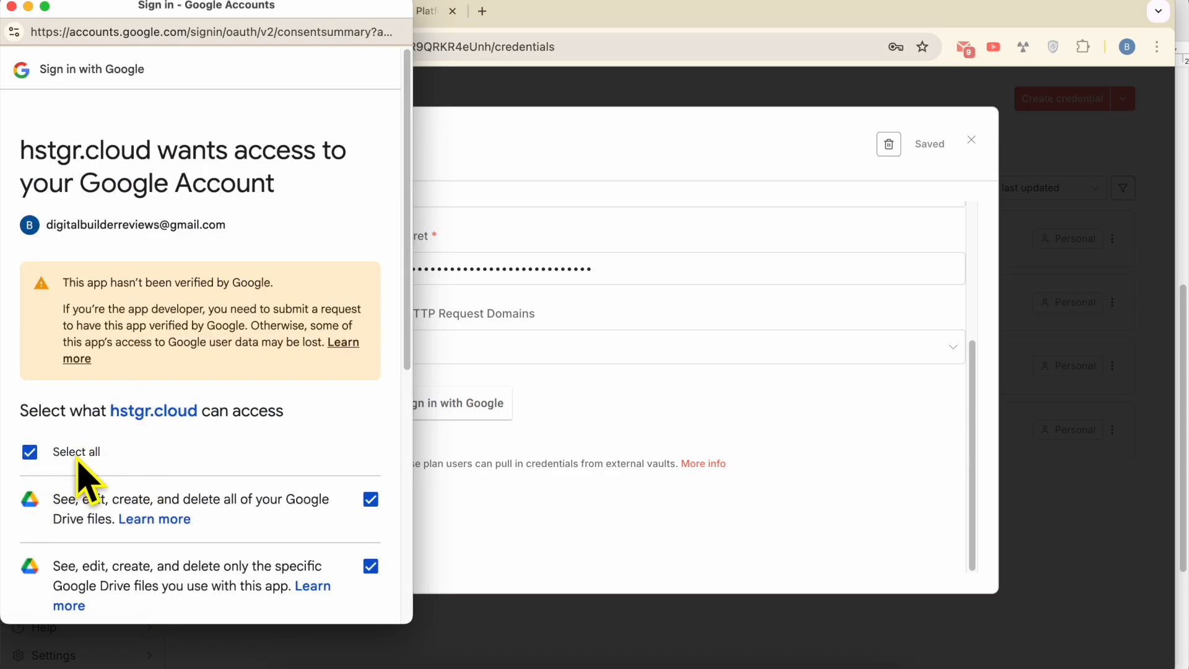
scroll(309, 309, "down", 7)
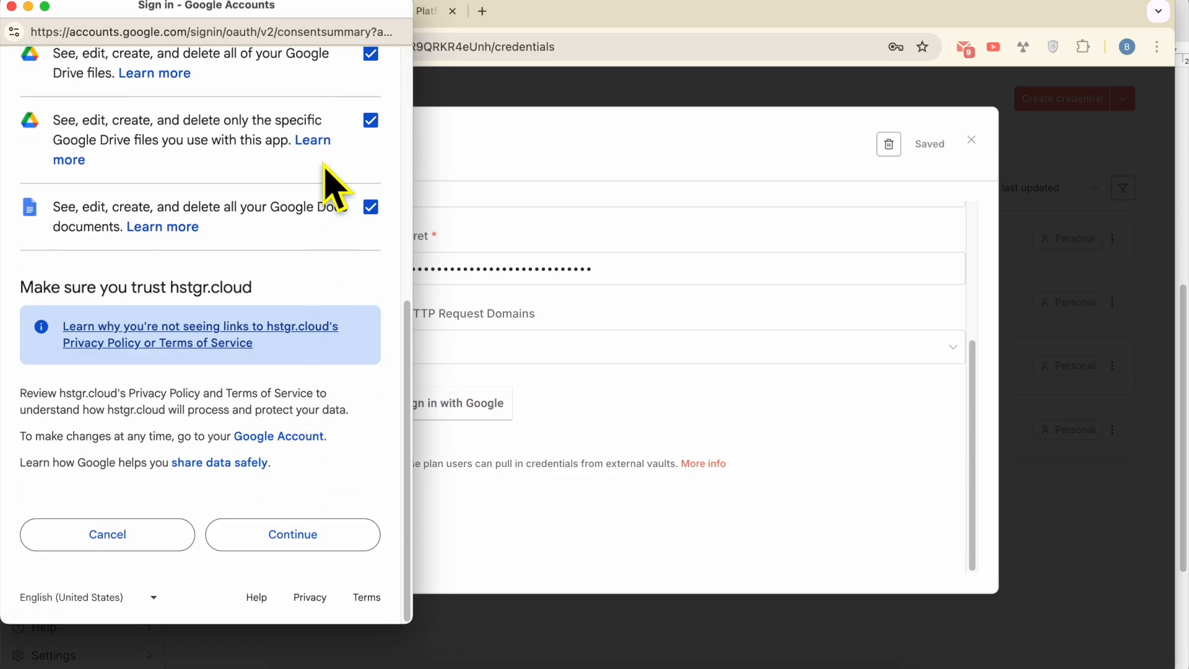
left_click(326, 538)
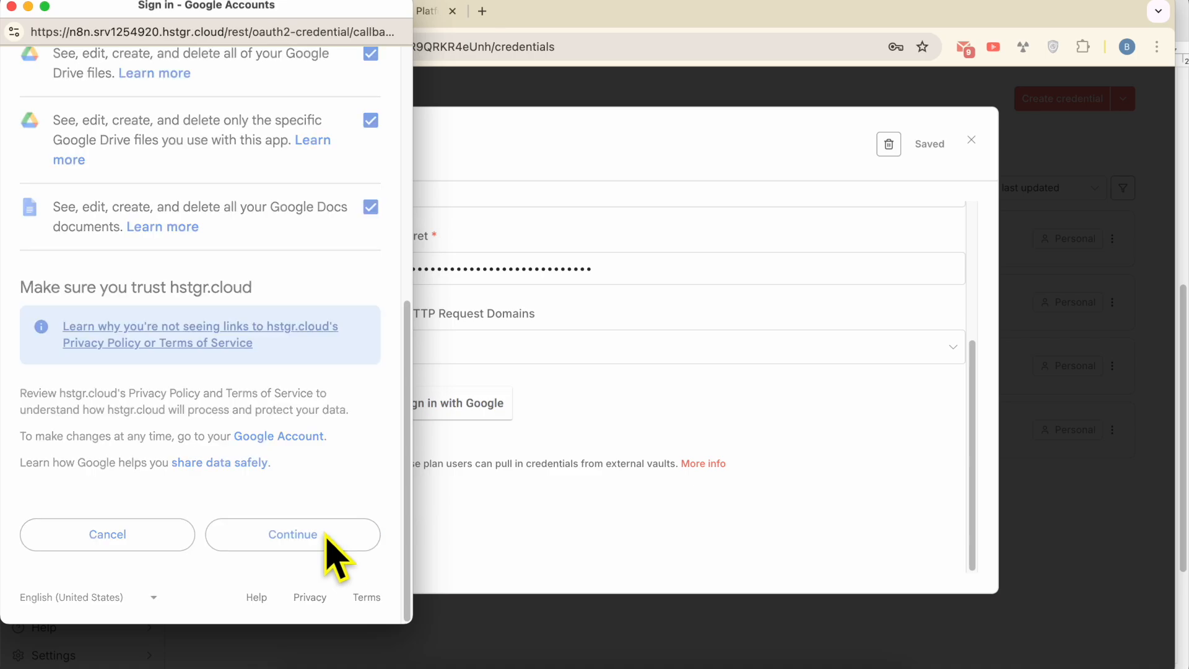
- Close the sign-in popup and the Google Docs credential dialog, and decline saving the password
triple_click(179, 355)
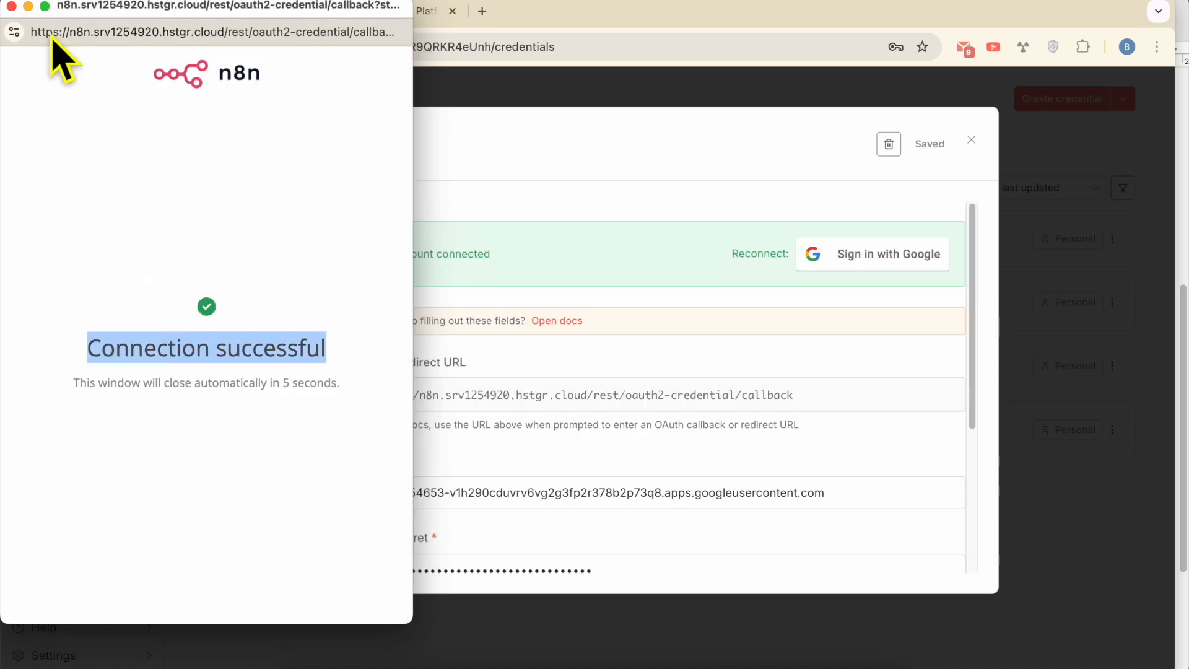
left_click(11, 6)
triple_click(402, 254)
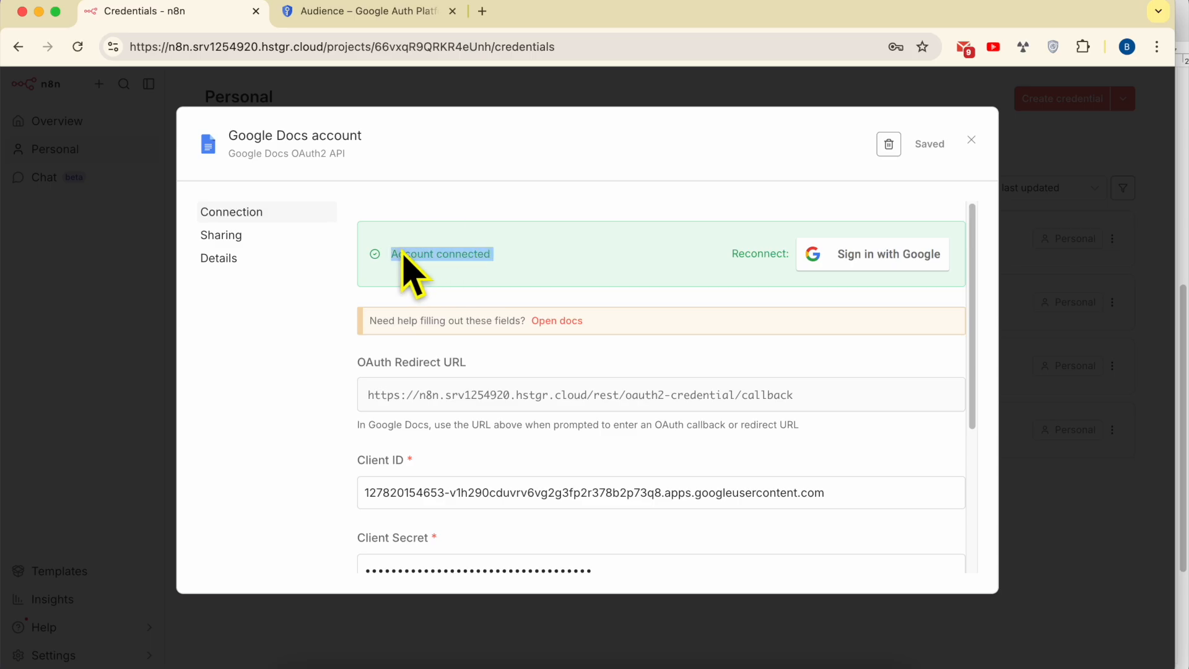
left_click(971, 141)
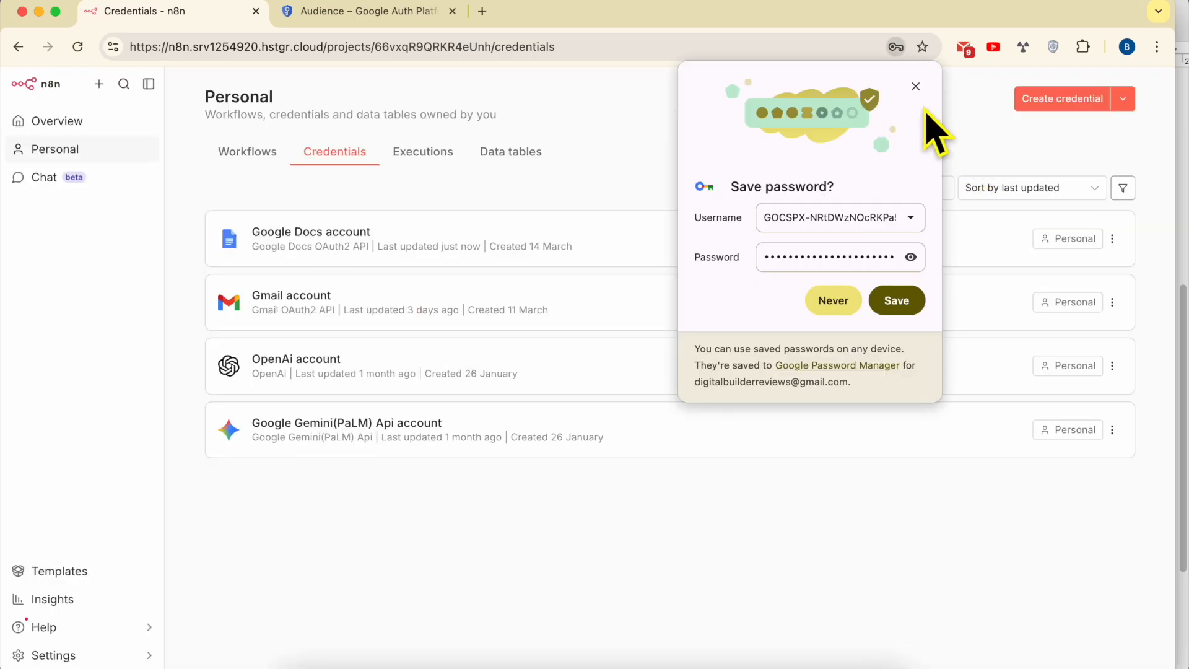
left_click(915, 85)
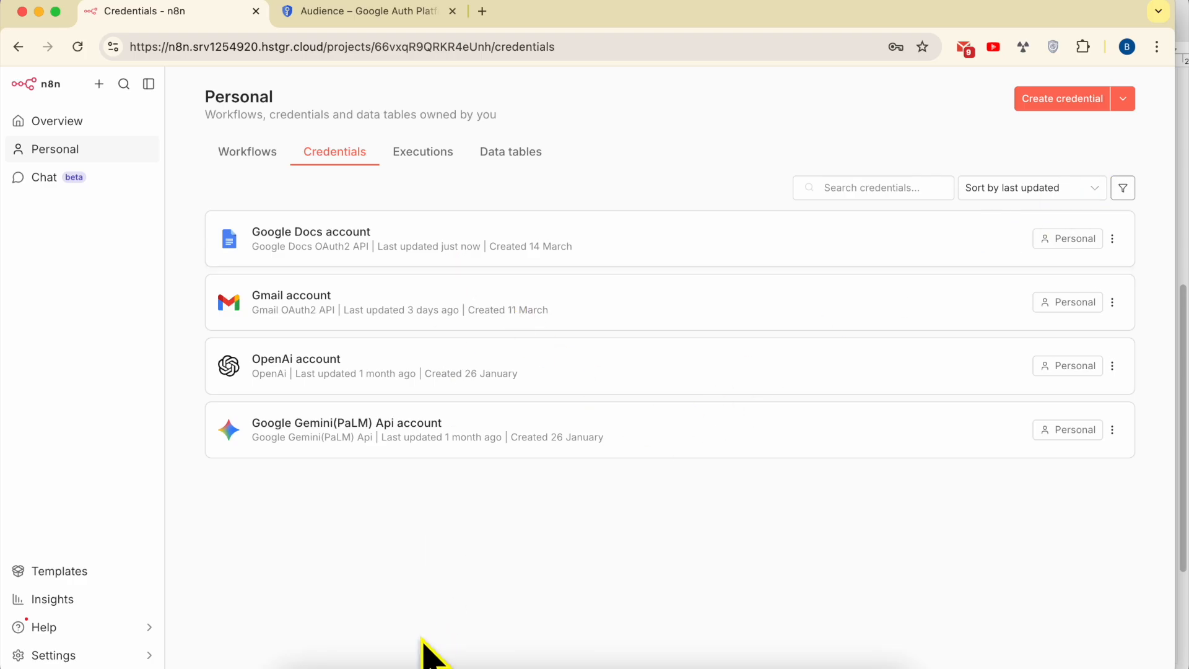
left_click(396, 655)
- Read the notes' connection test steps: create a new Google Doc or update text in one
scroll(766, 441, "down", 2)
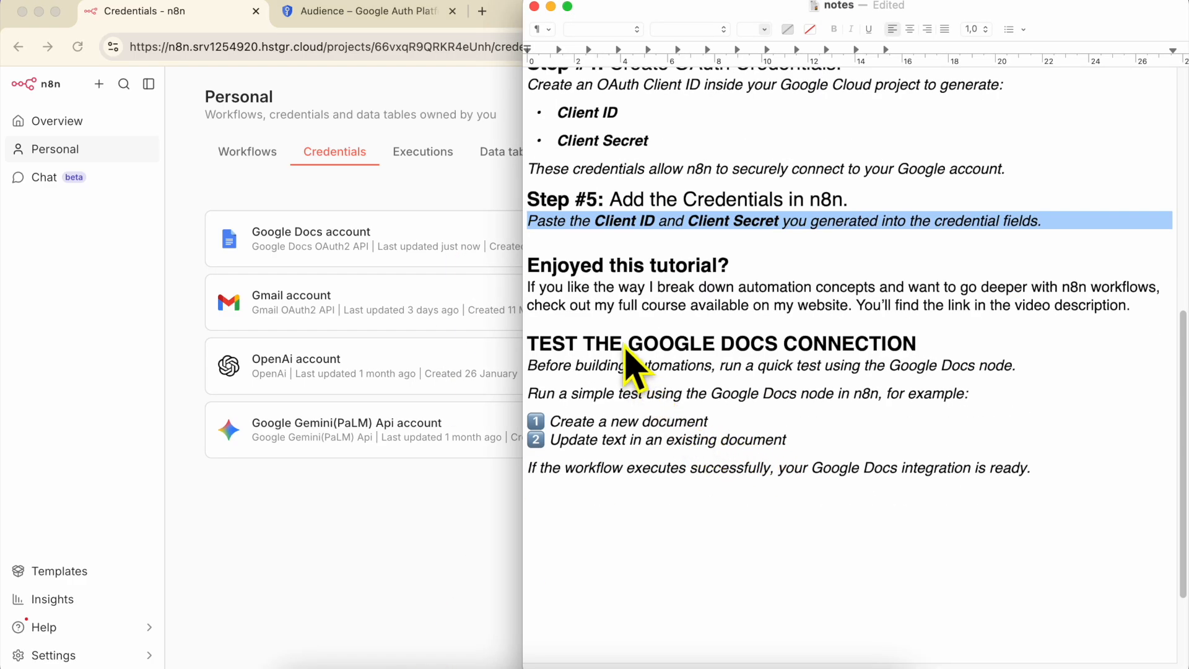
triple_click(619, 367)
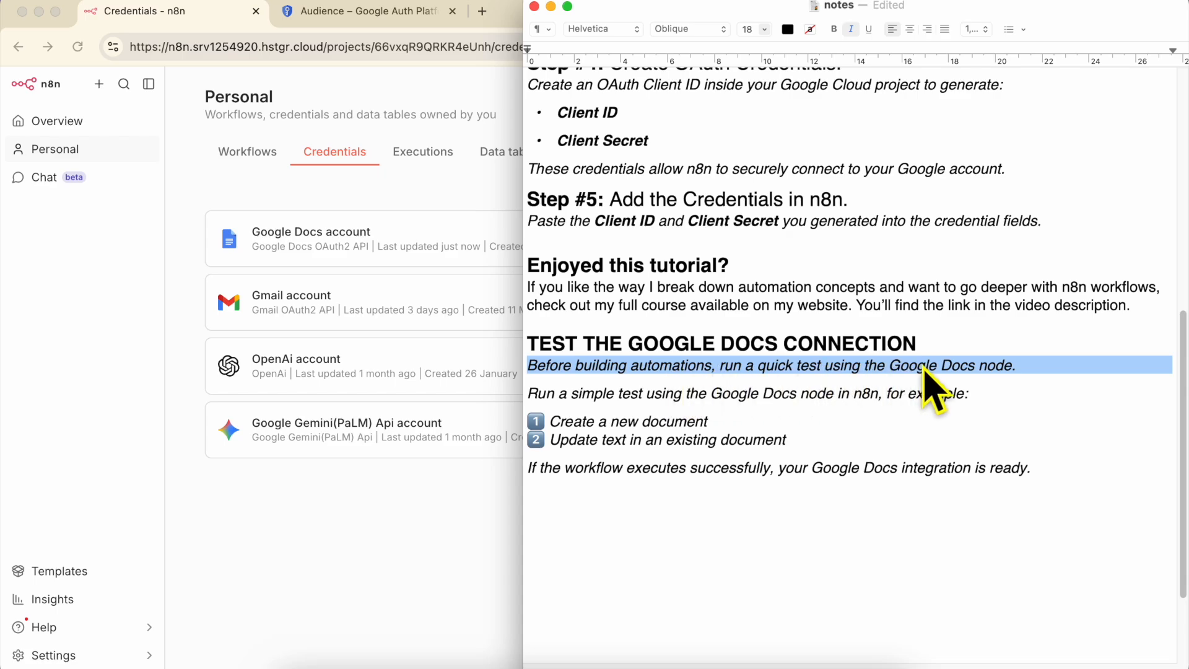
triple_click(584, 394)
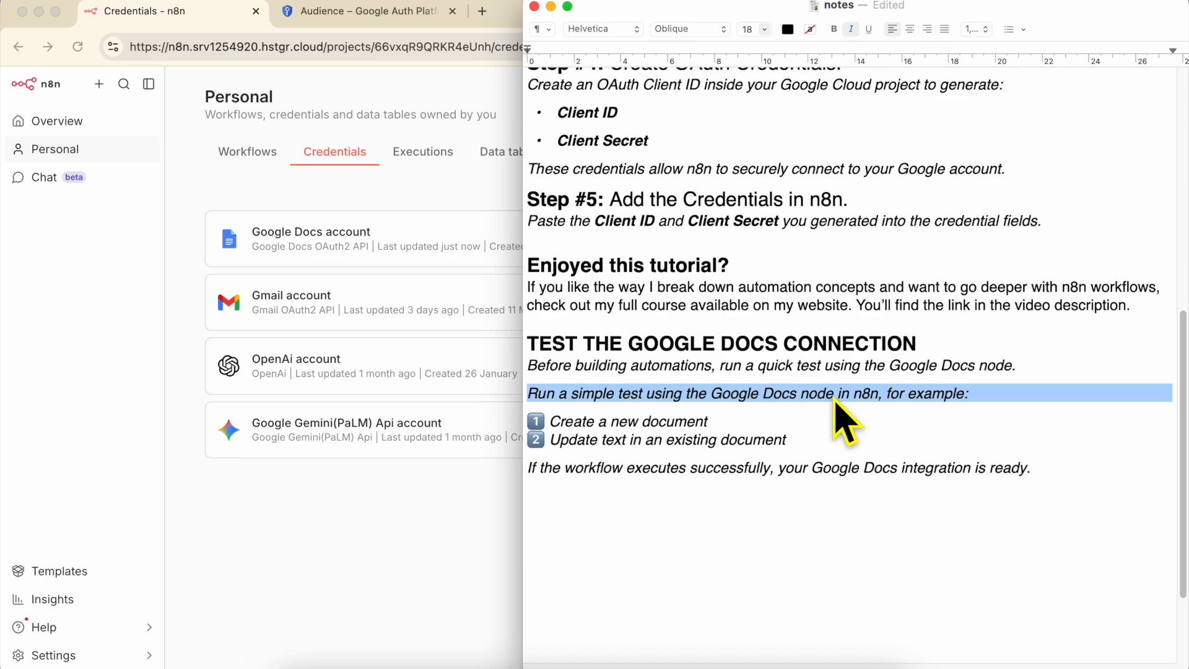
triple_click(619, 423)
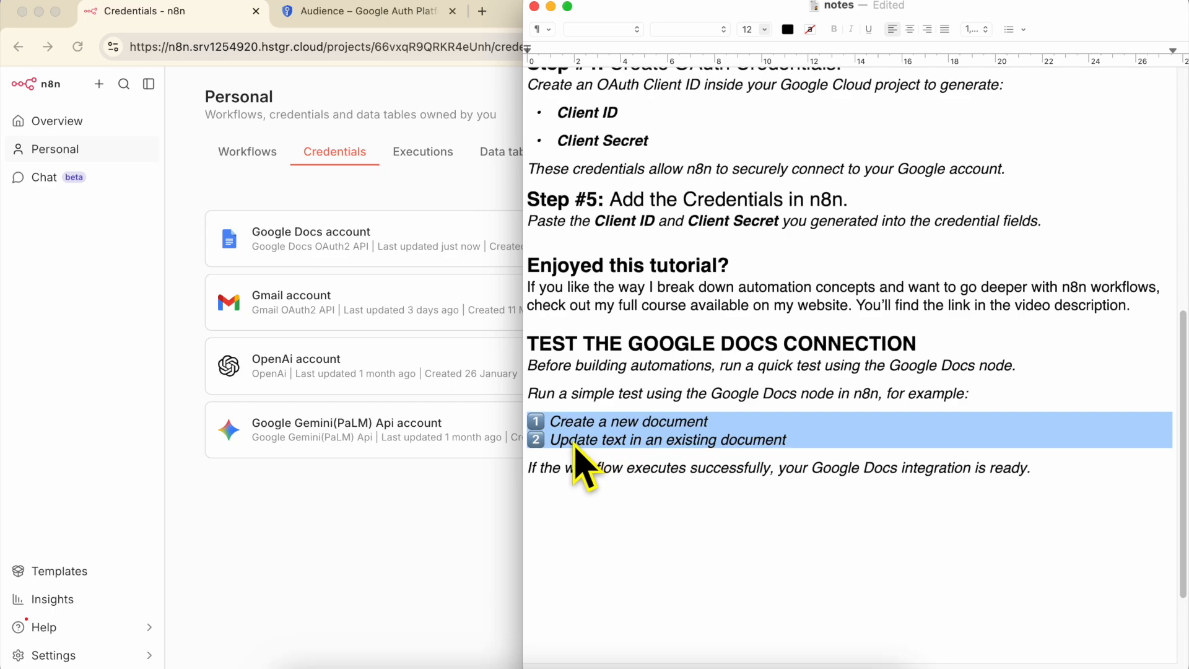
left_click_drag(550, 439, 797, 441)
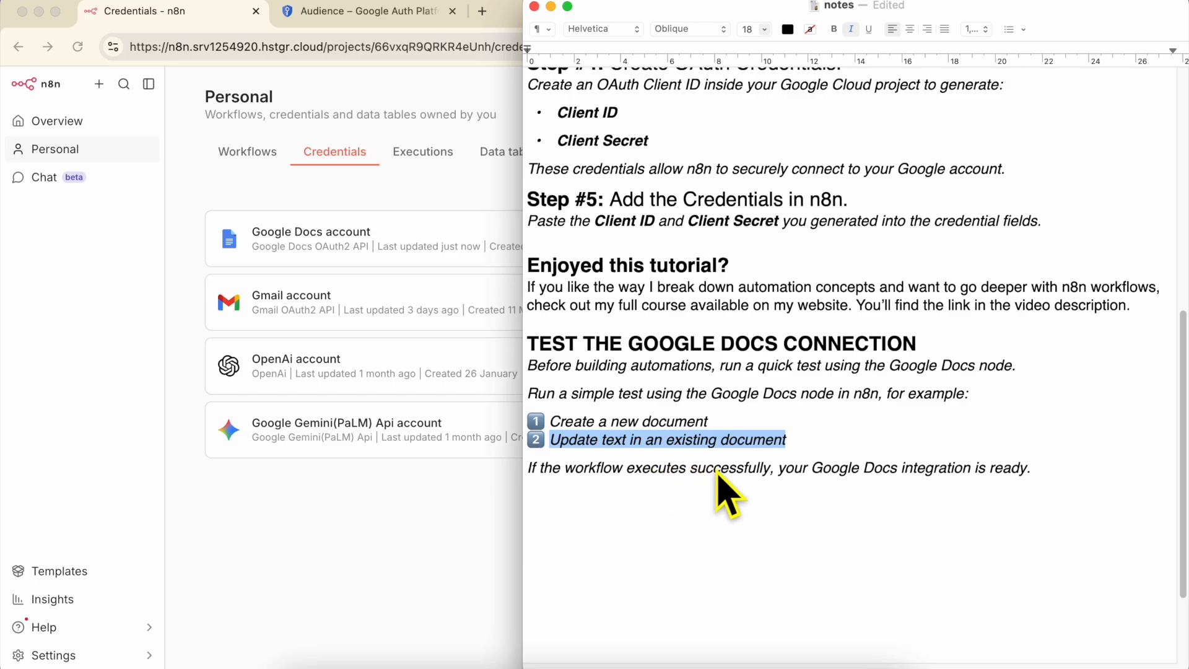
triple_click(823, 468)
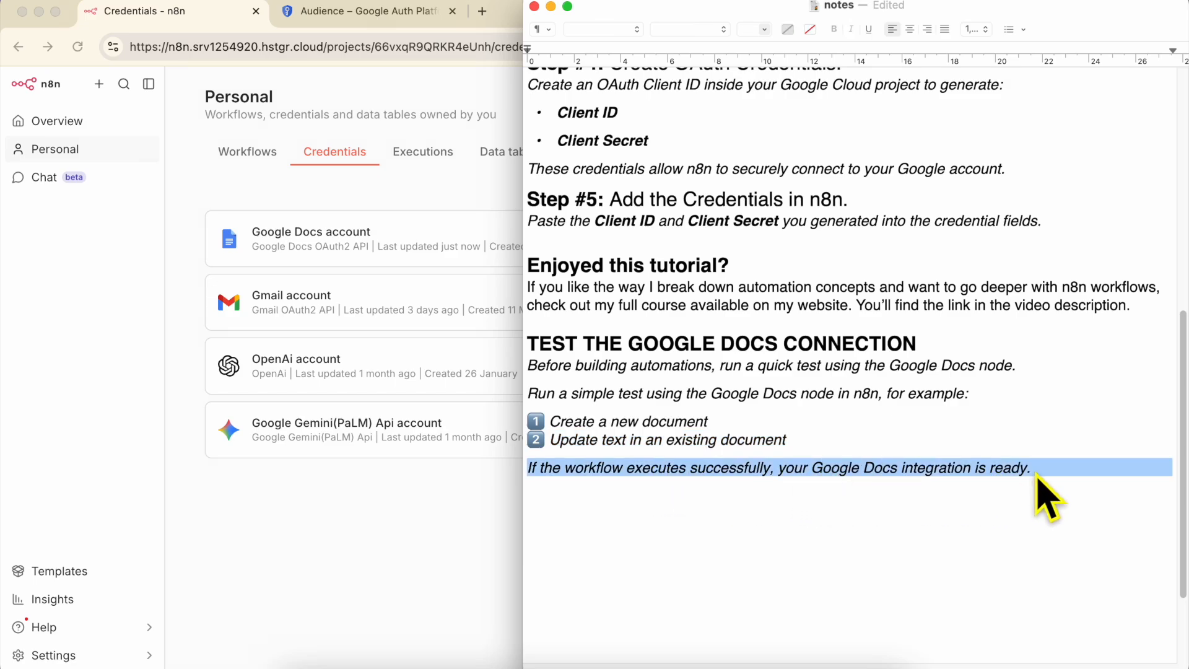
- Create My workflow 15 starting with a Trigger manually node, with the next-node list open
left_click(320, 474)
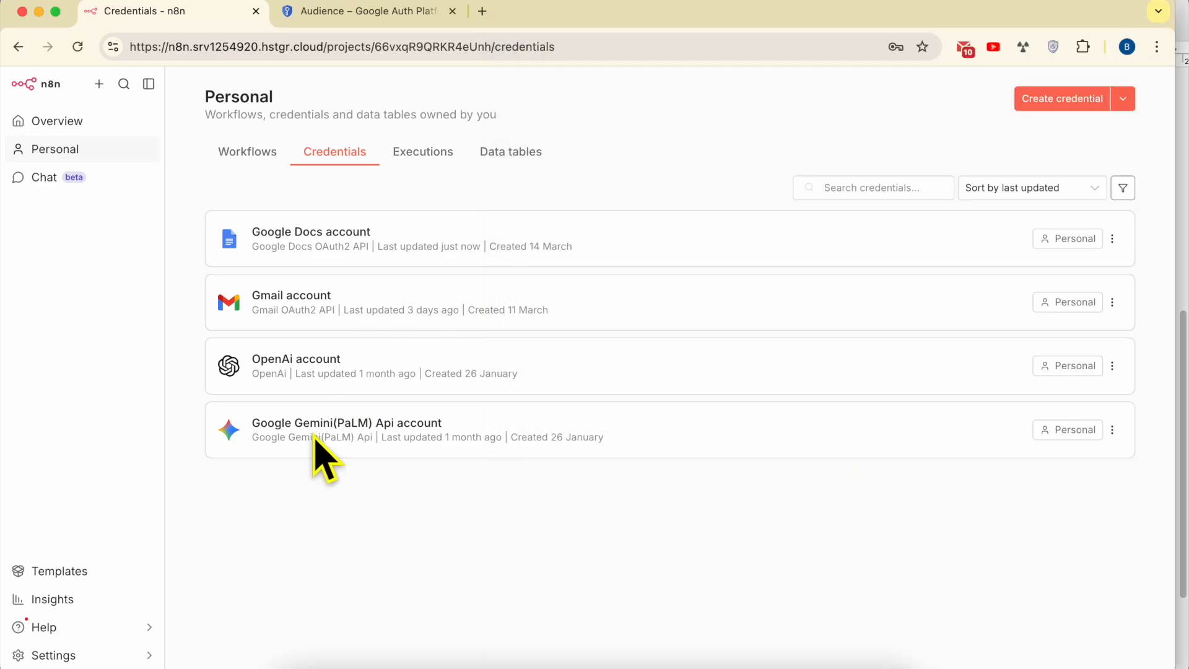
left_click(248, 153)
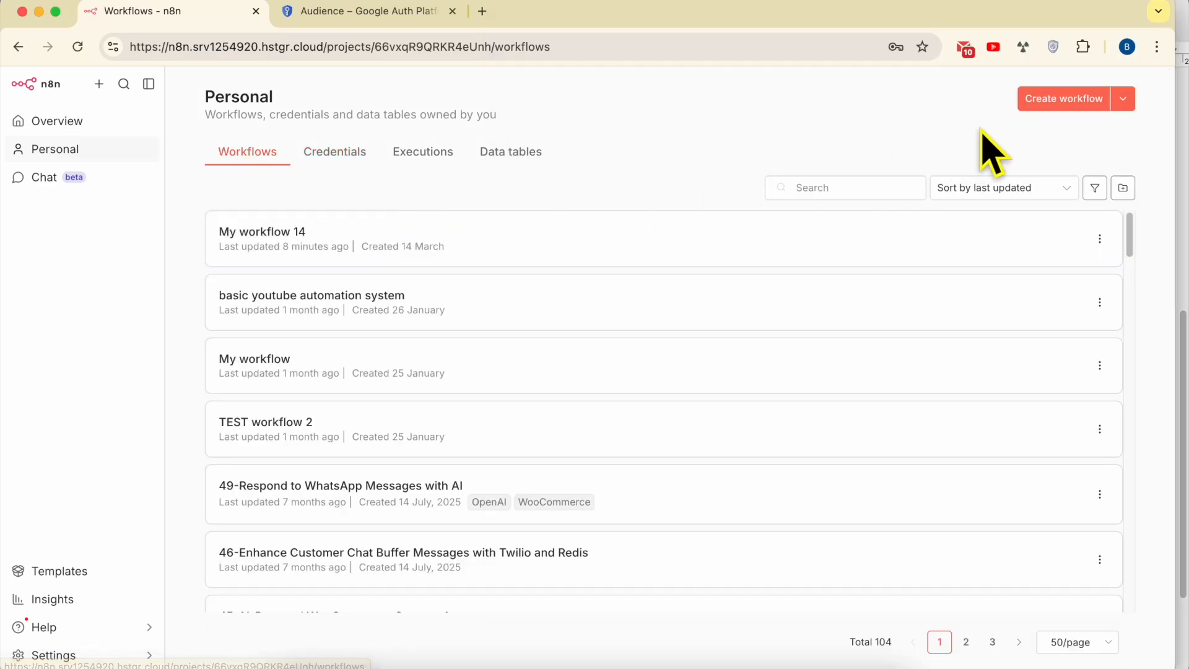
left_click(1068, 104)
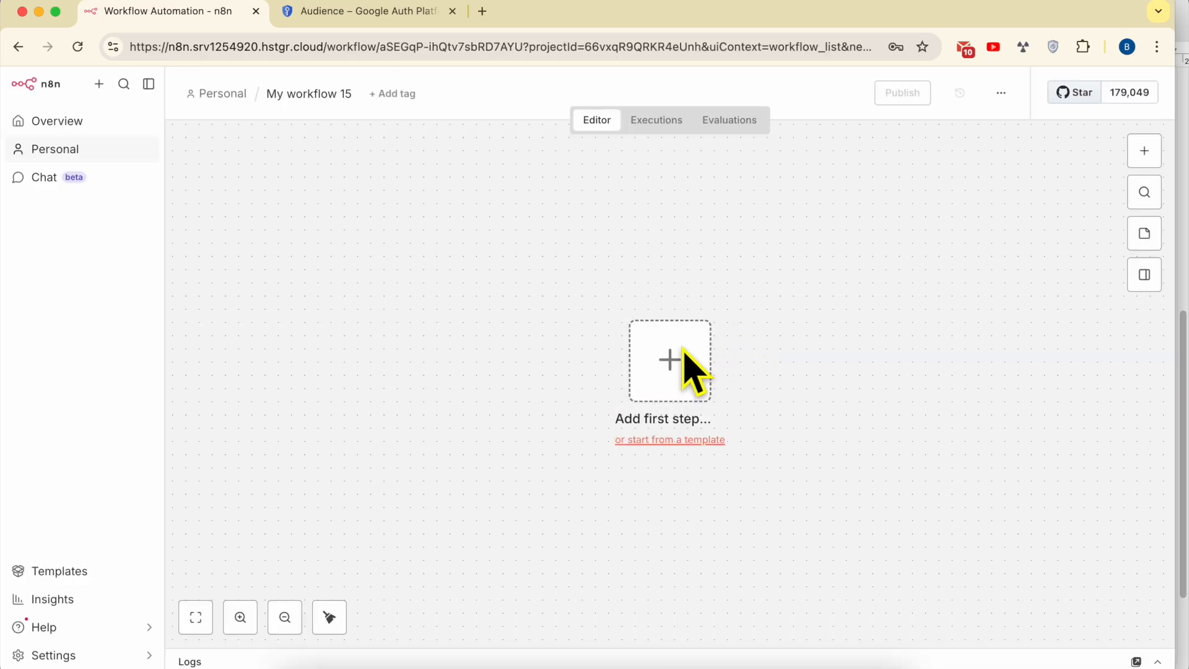
left_click(682, 359)
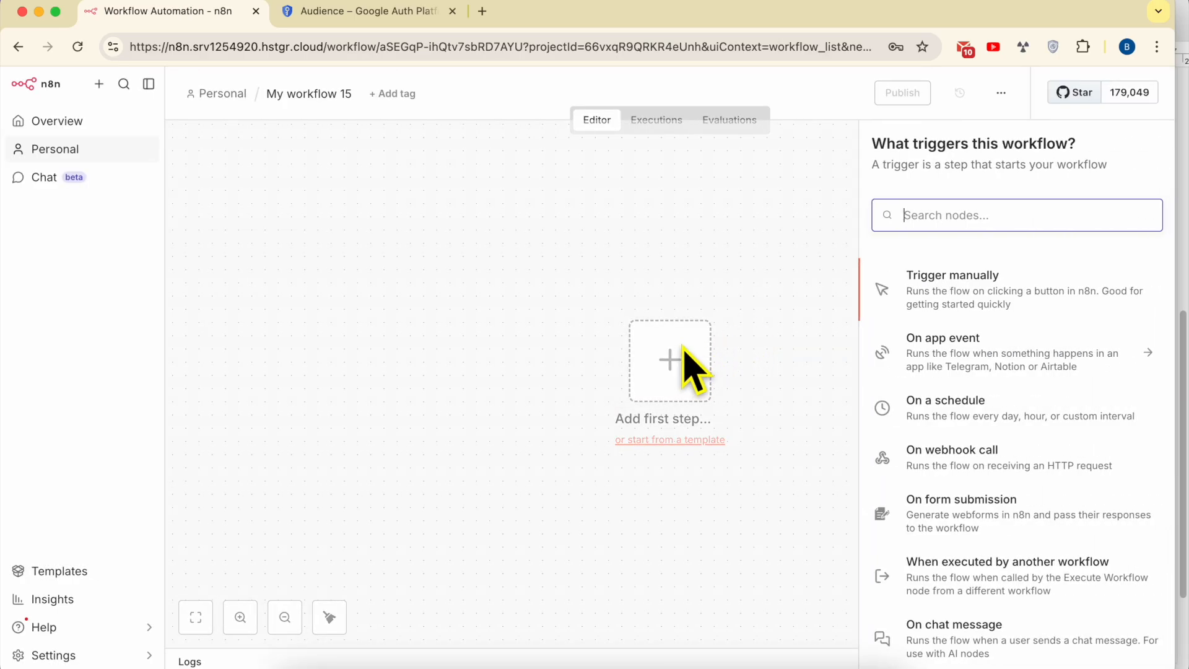
left_click(991, 290)
left_click(762, 382)
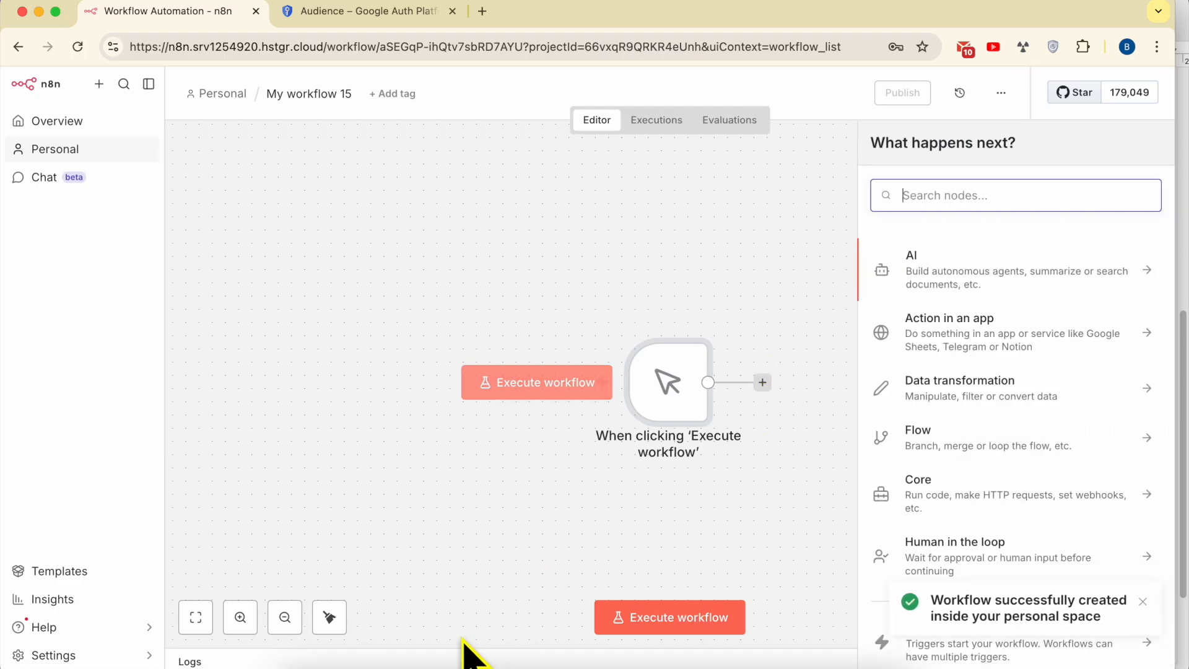
left_click(396, 655)
- Read the notes' TEST THE GOOGLE DOCS CONNECTION section and the online course paragraph
triple_click(691, 356)
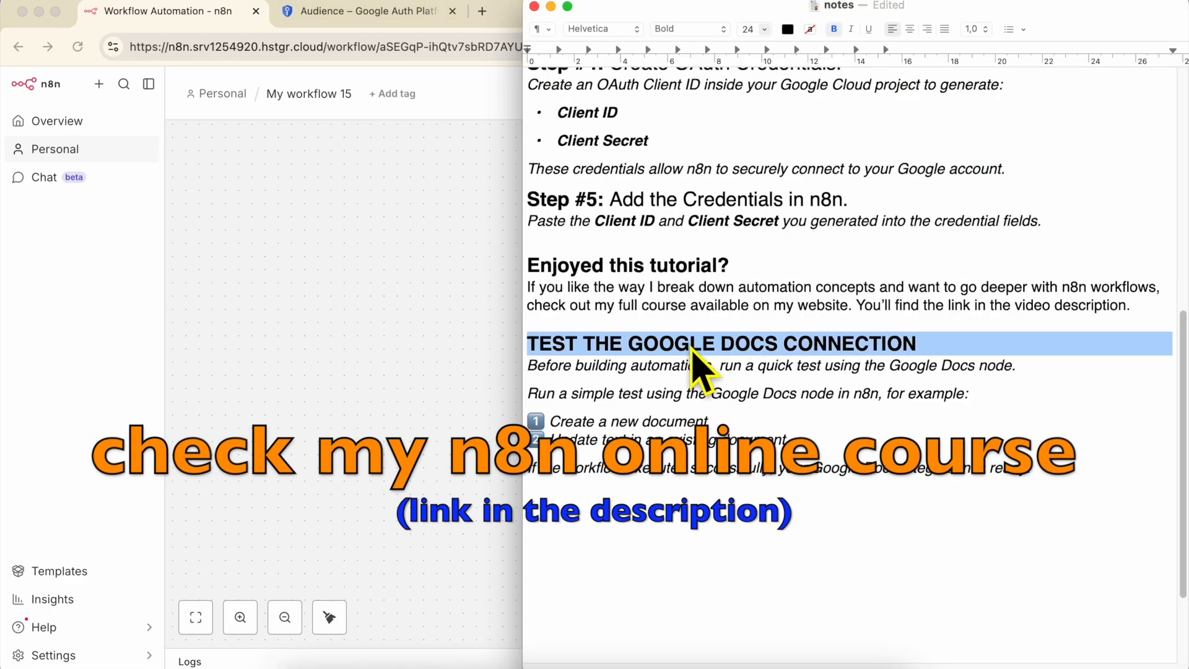
left_click_drag(695, 364, 717, 477)
triple_click(622, 296)
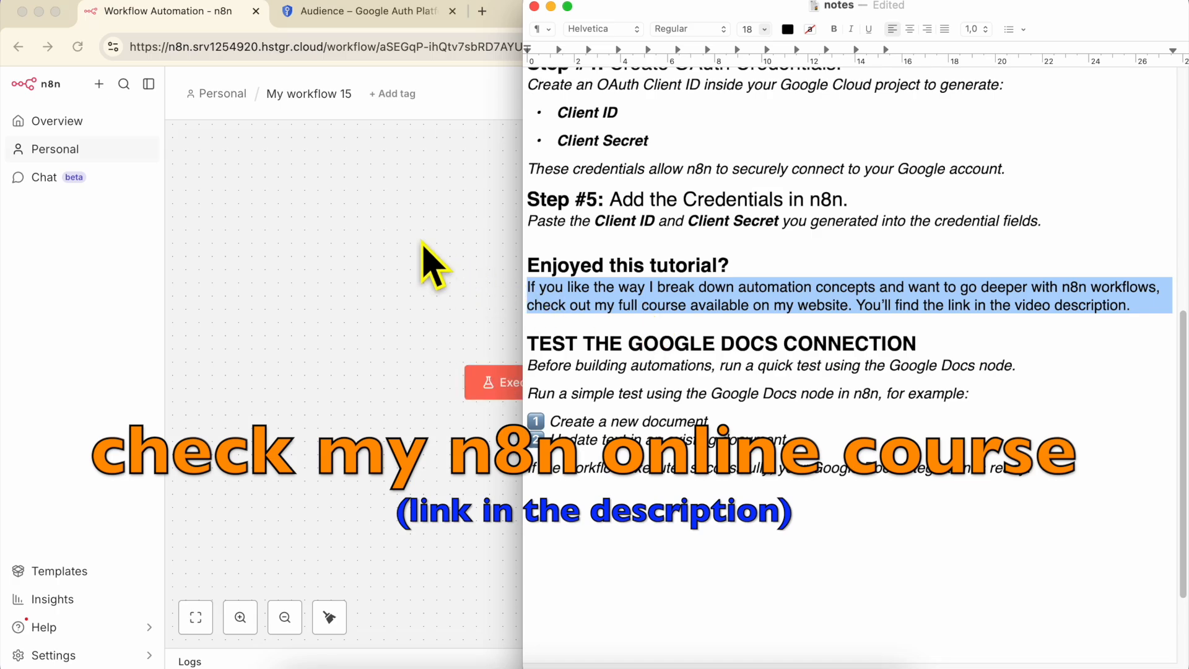
left_click(426, 264)
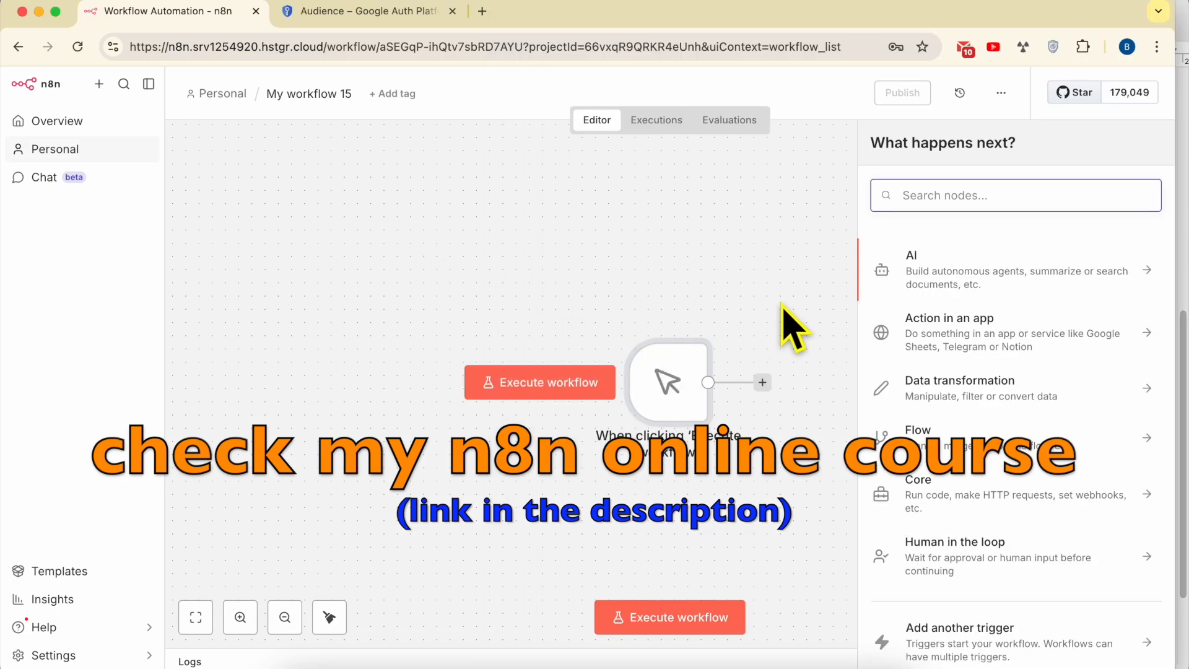
- Add a Google Docs 'Create a document' node after the manual trigger
left_click(934, 207)
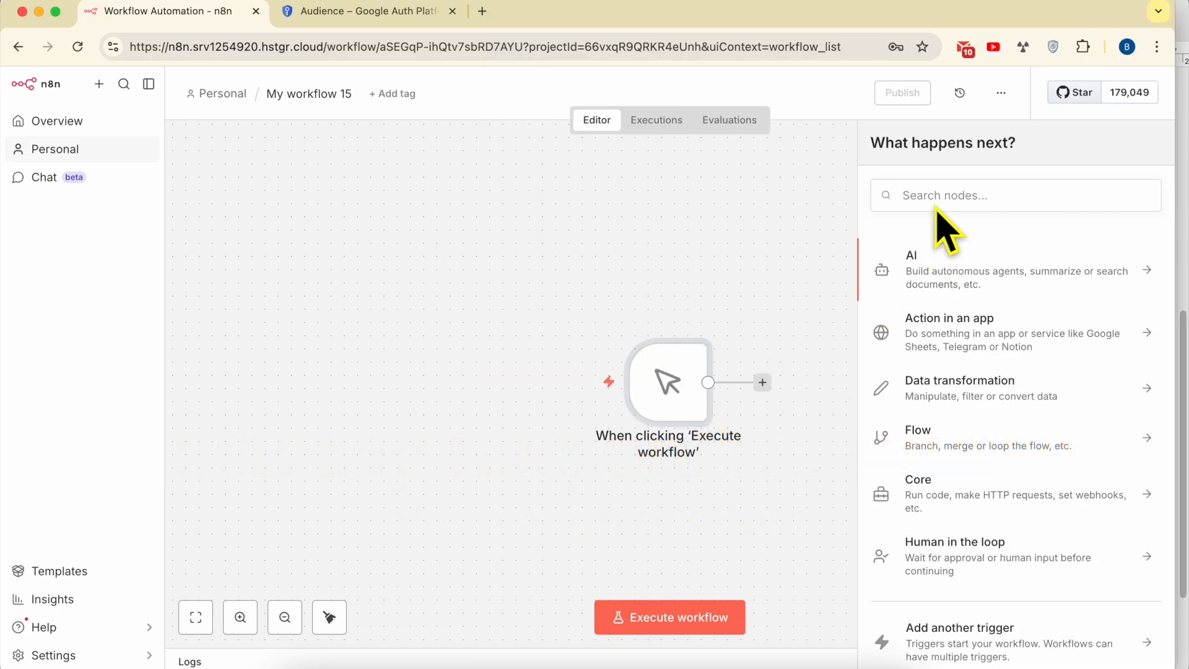
type("google docs")
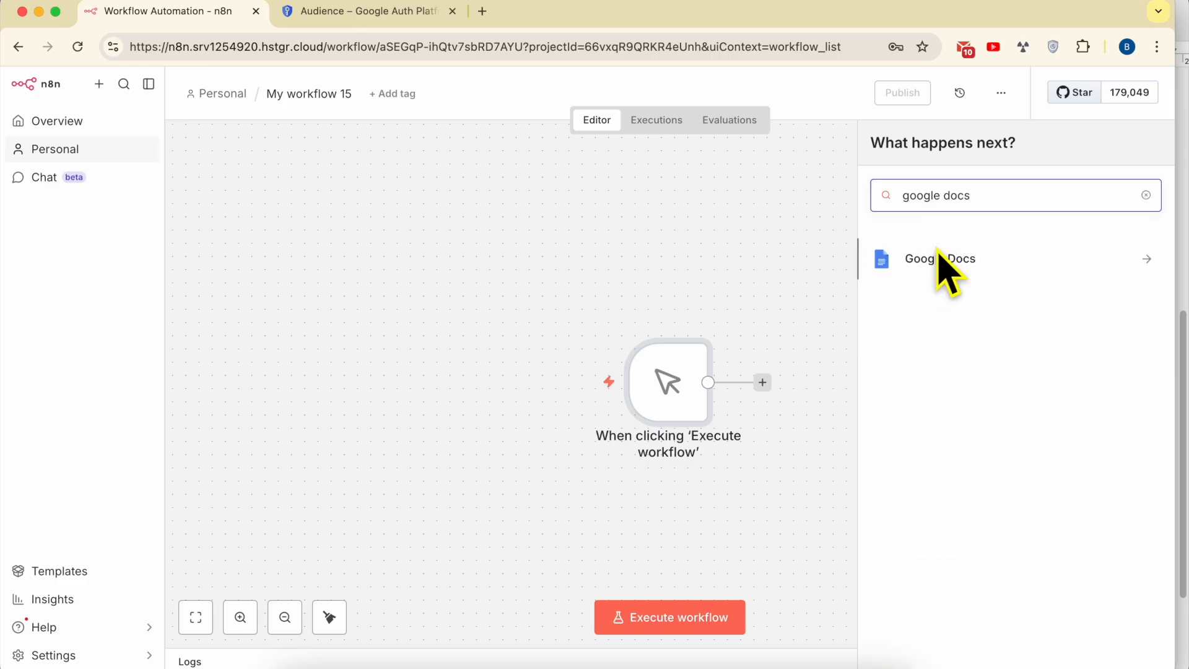
left_click(946, 263)
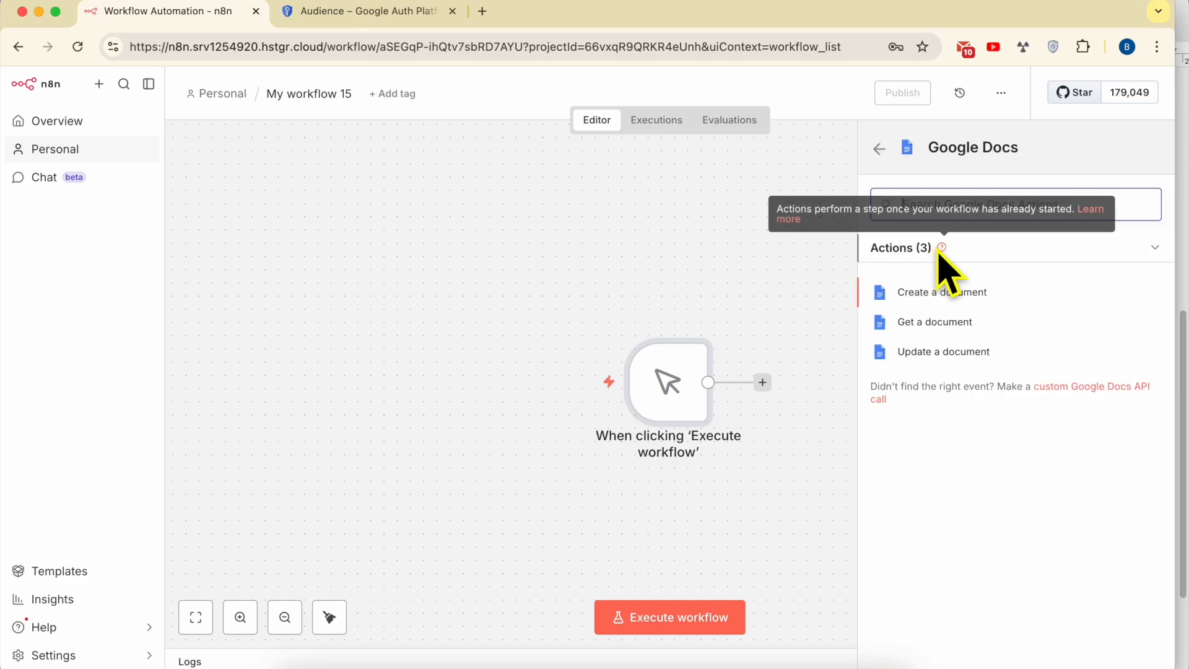
left_click(966, 294)
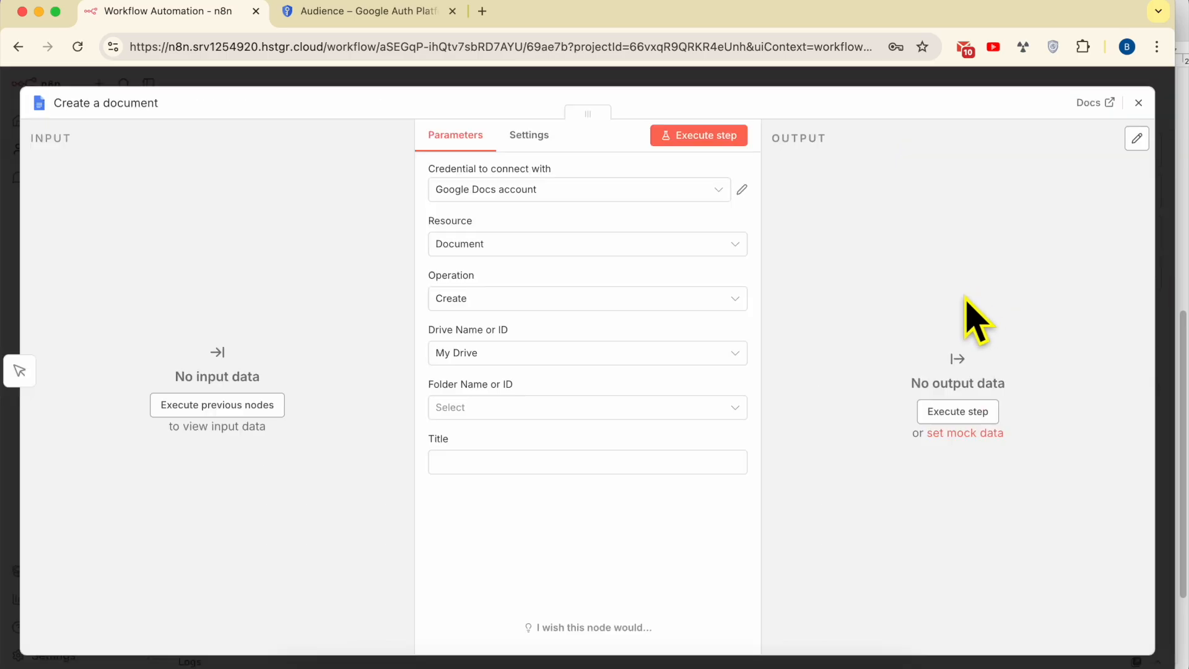
- Use the Google Docs account credential with resource Document and operation Create
left_click(482, 191)
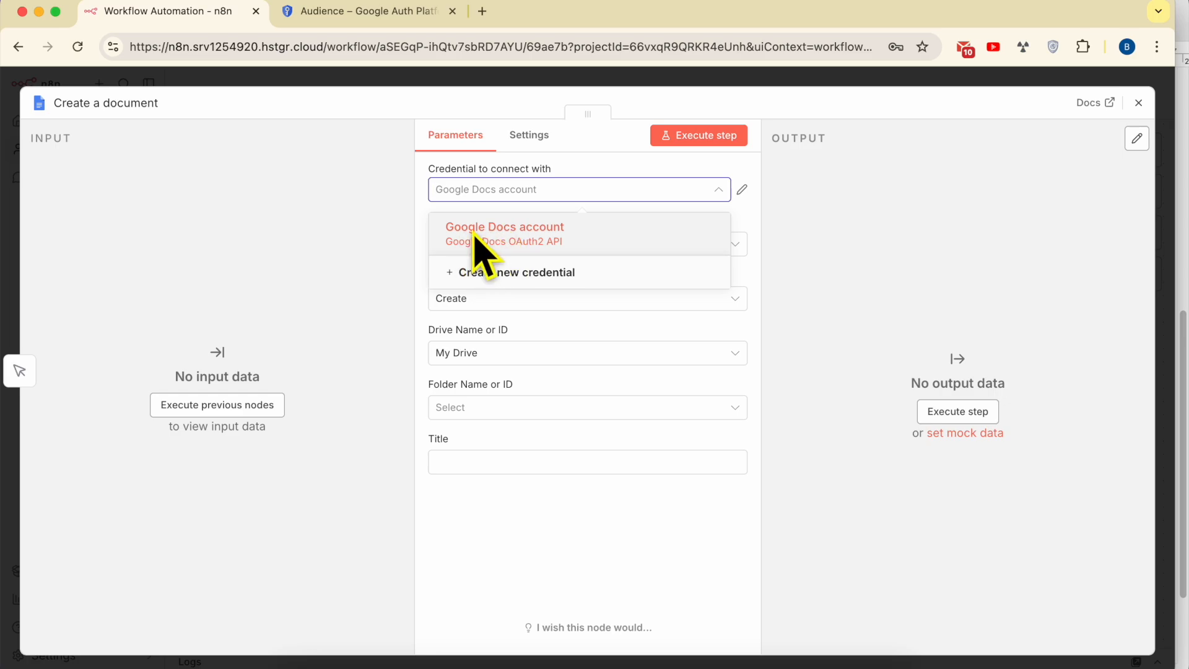
left_click(527, 230)
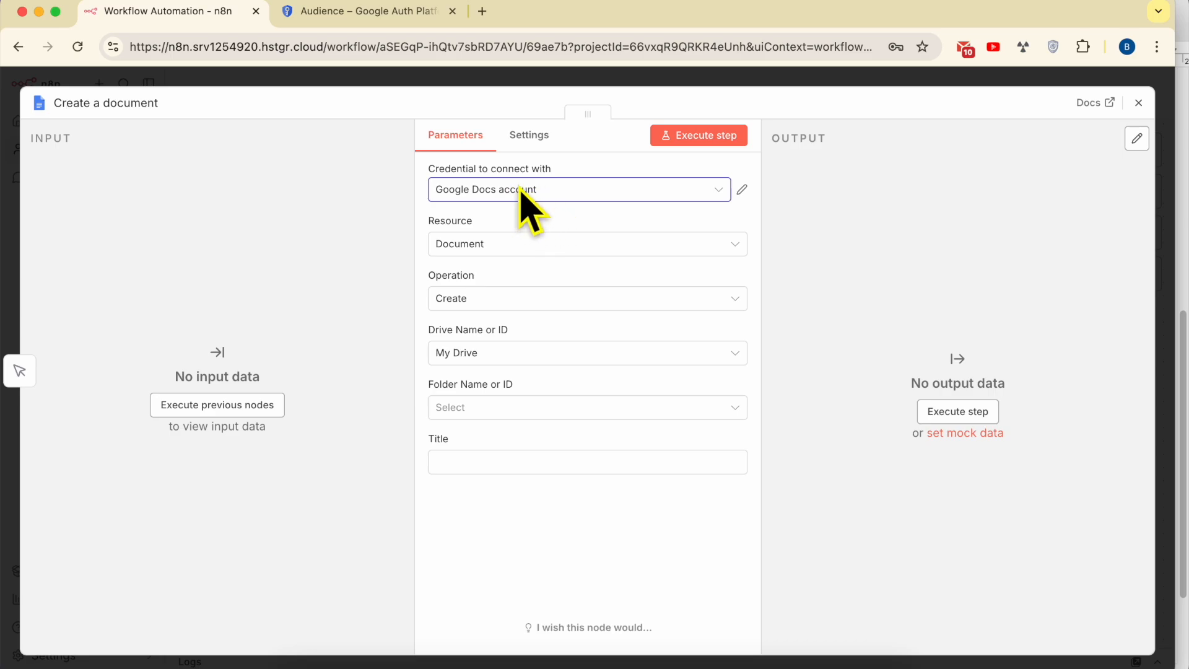
left_click(506, 248)
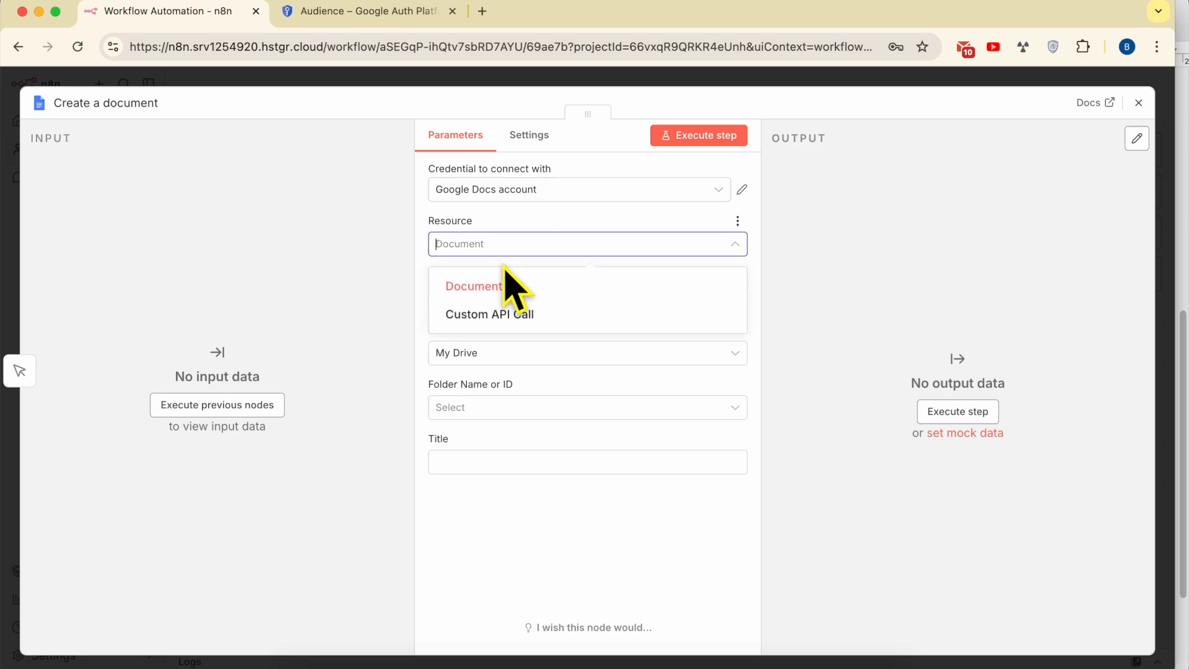
left_click(504, 282)
left_click(505, 302)
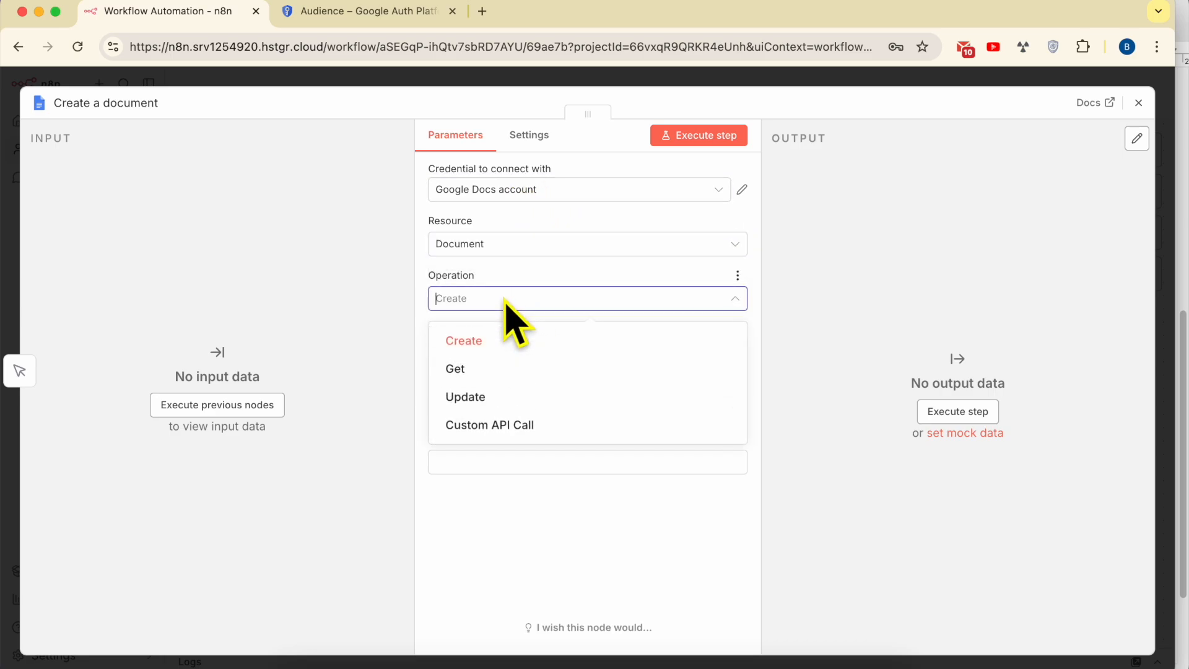
left_click(493, 341)
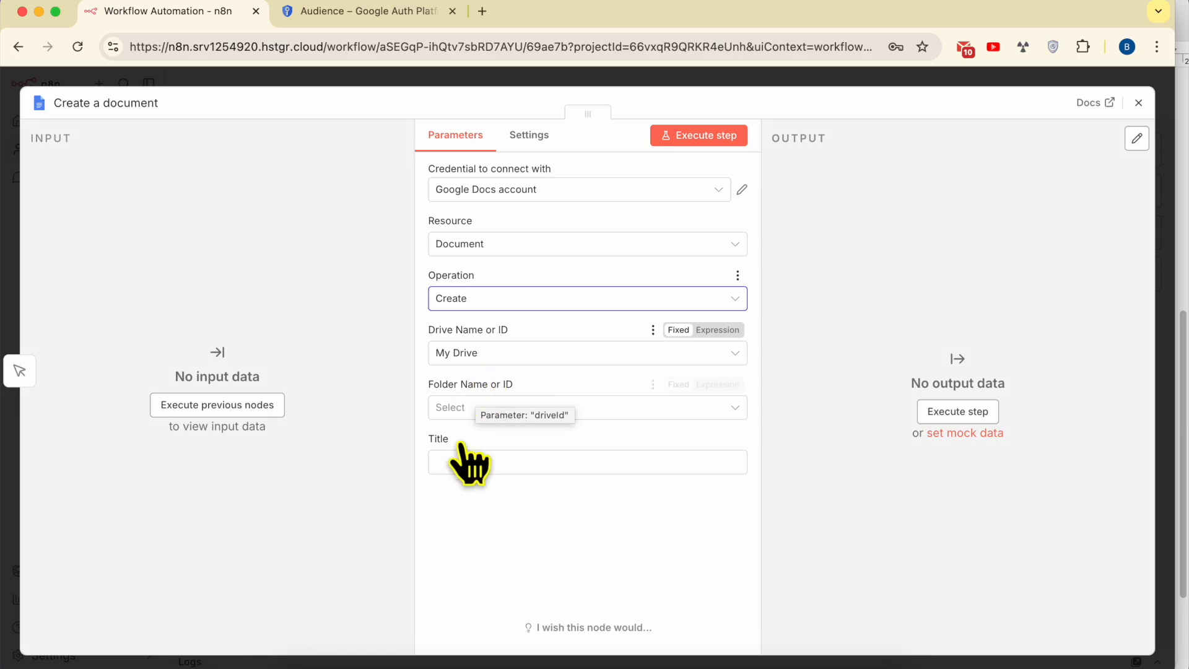
- After checking the Google Drive API note, set the node's Drive to My Drive
left_click(394, 660)
scroll(823, 381, "up", 10)
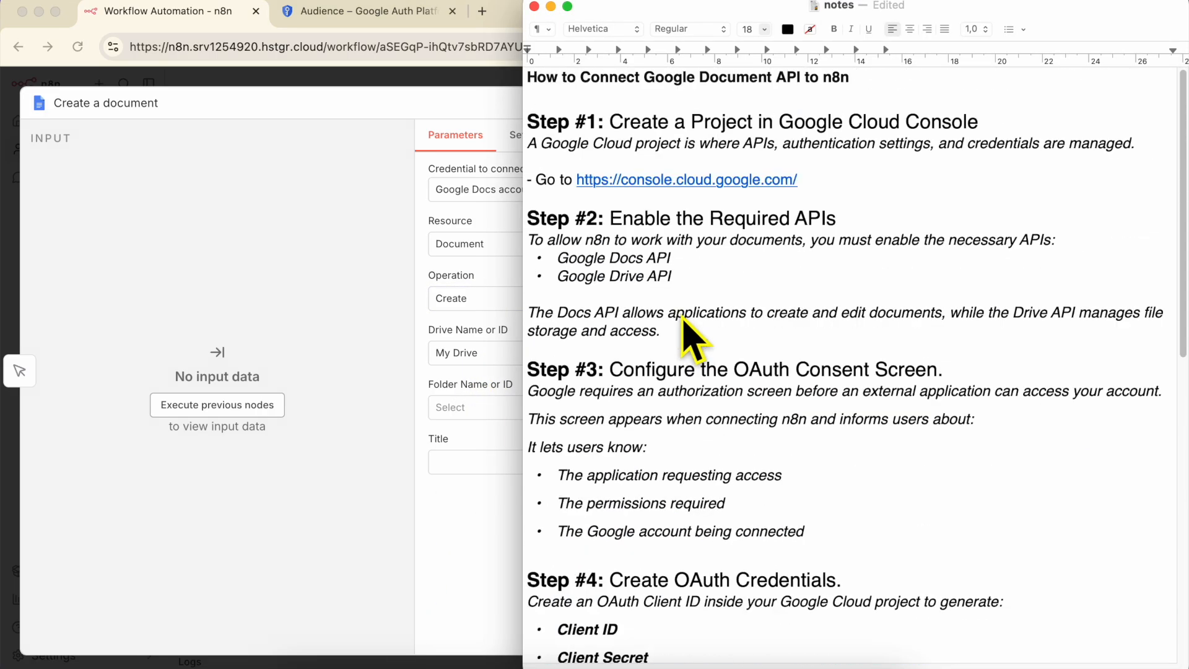
triple_click(634, 277)
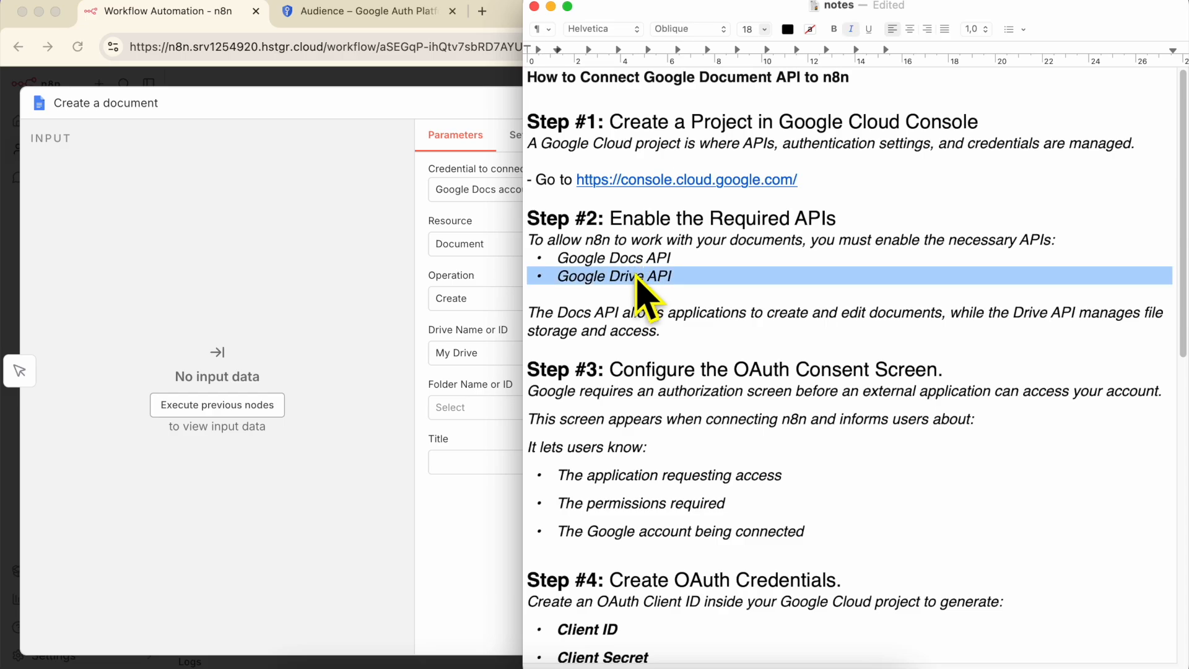
left_click(371, 273)
left_click(390, 337)
left_click(494, 360)
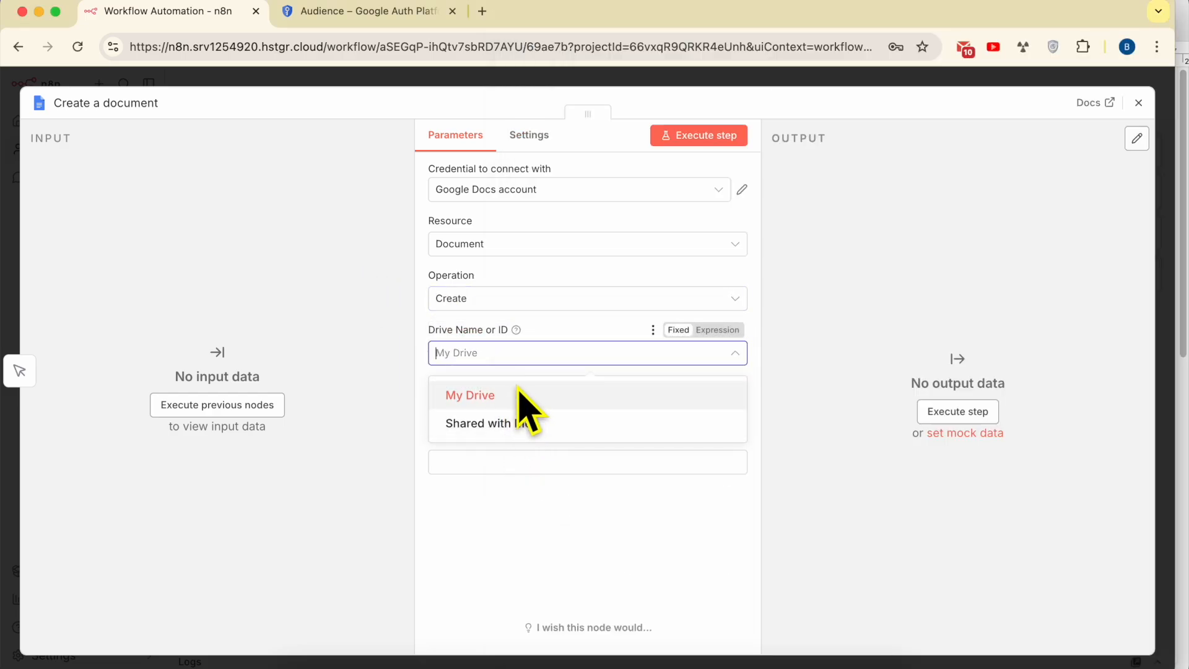
left_click(507, 395)
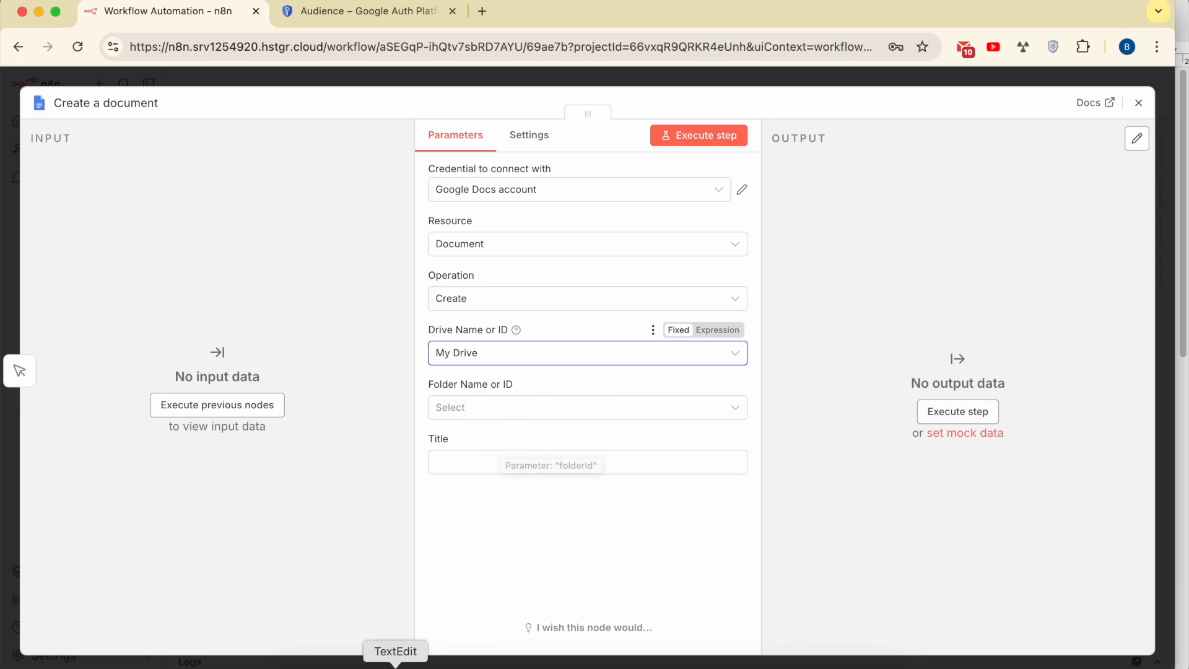
- Set the node's Folder Name or ID to the root folder /
left_click(392, 660)
triple_click(616, 273)
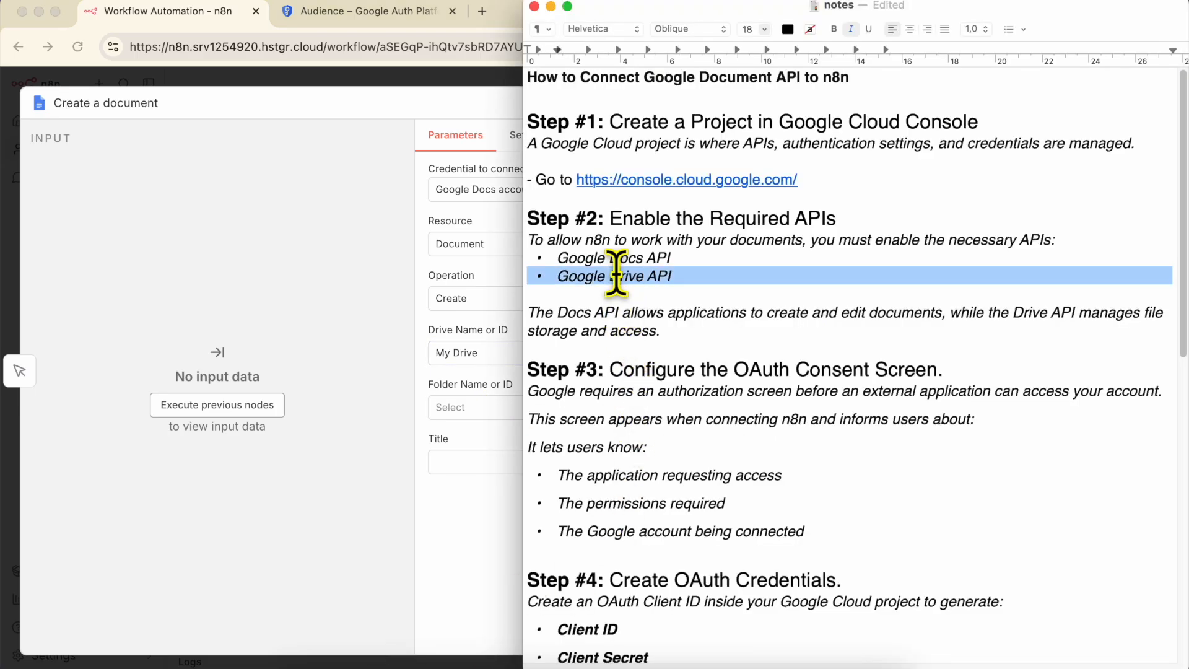
left_click(383, 275)
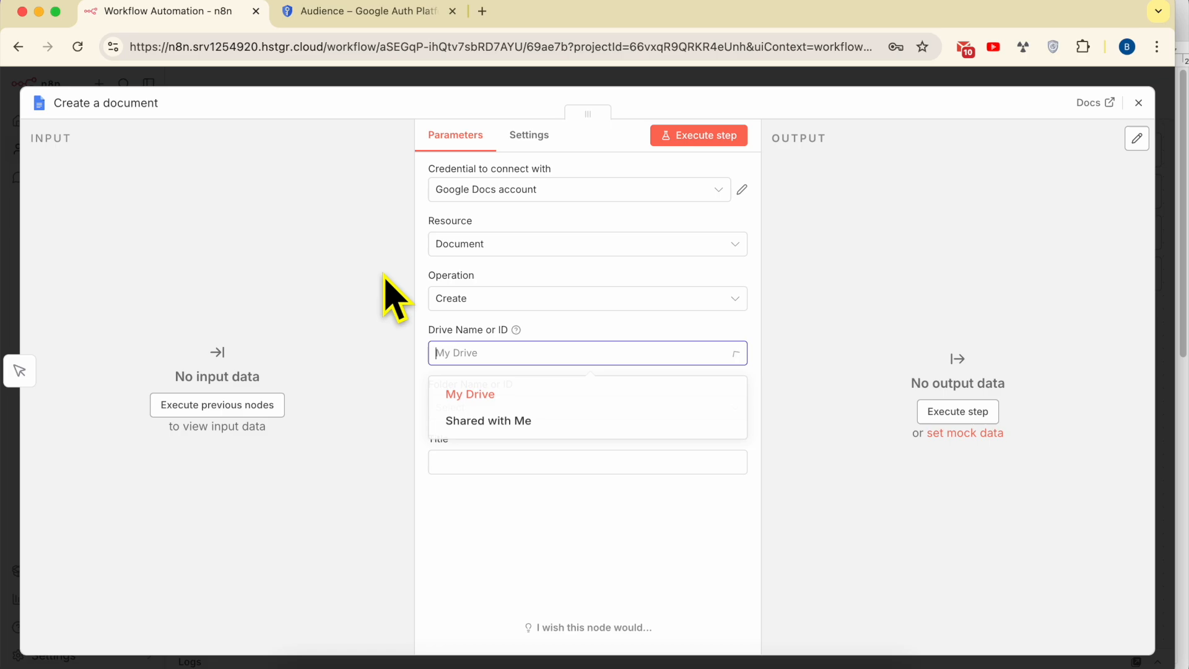
left_click(373, 342)
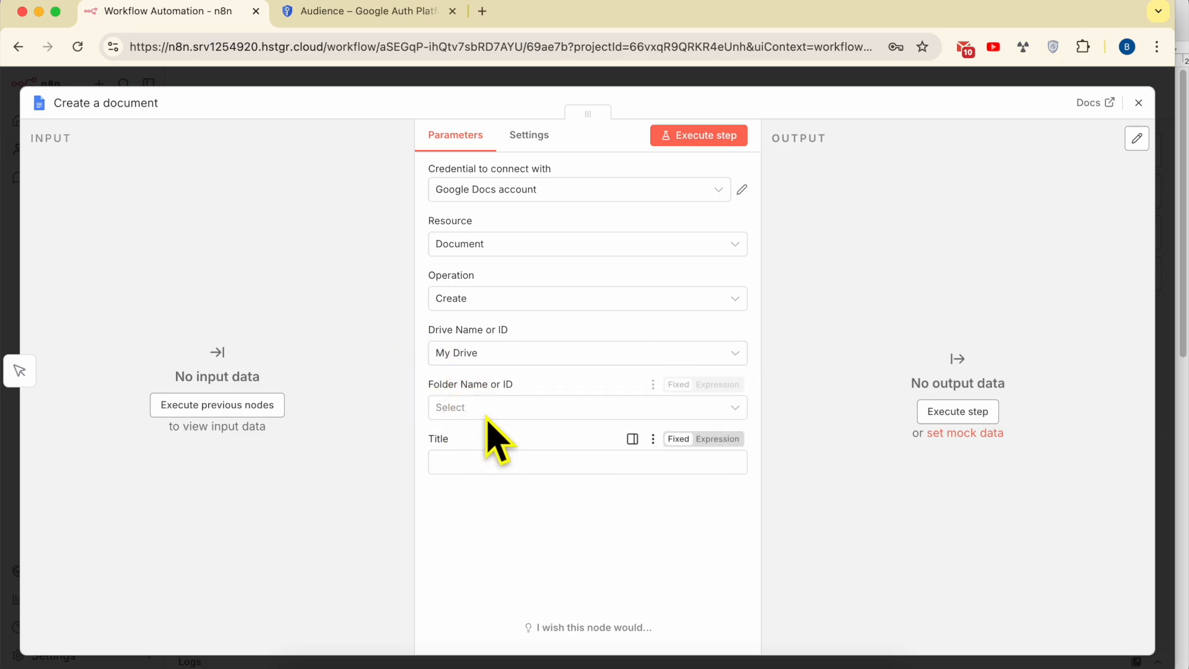
left_click(503, 407)
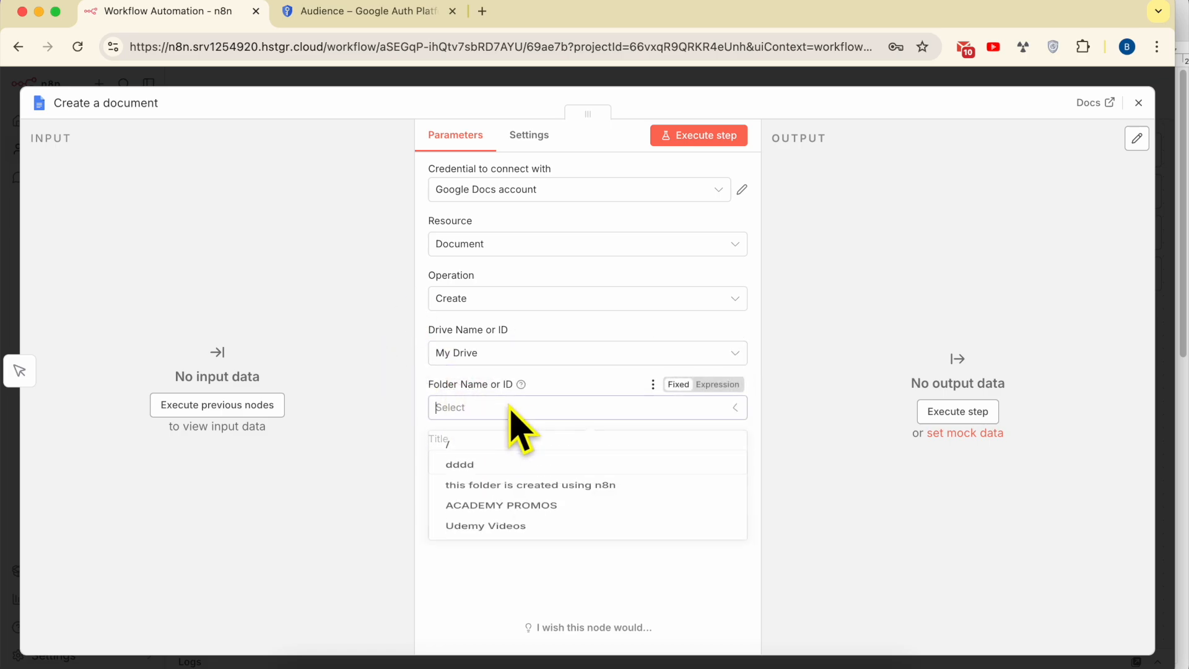
left_click(501, 450)
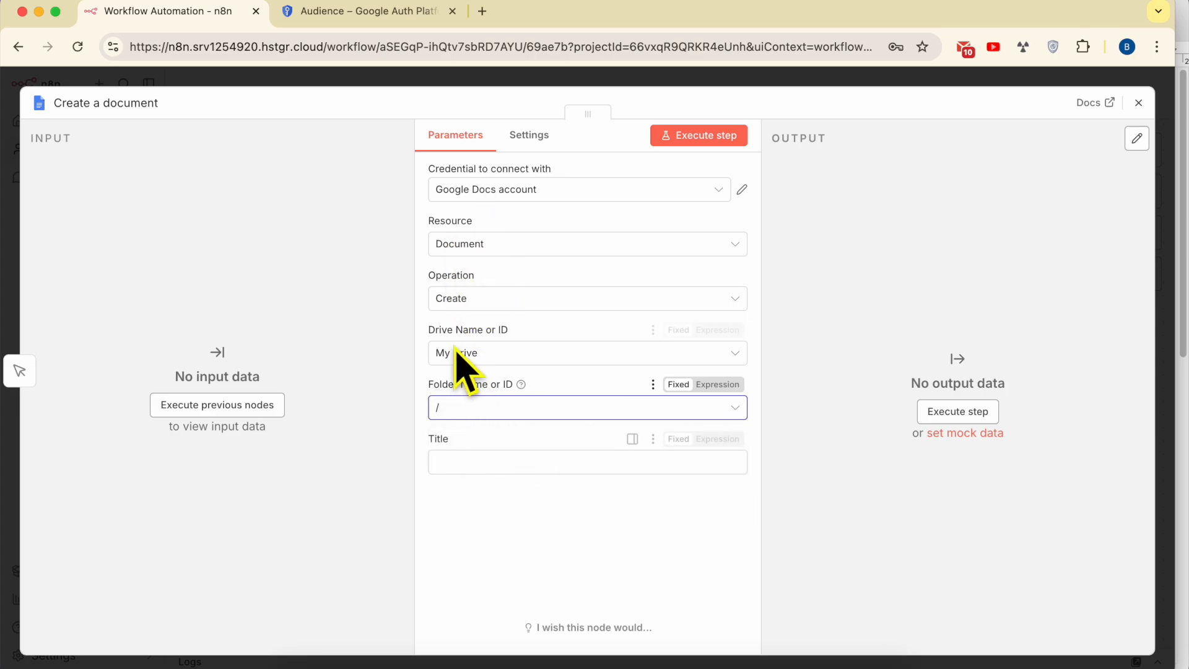
- Enter 'this documents was created using n8n worflow' as the document Title
left_click(467, 466)
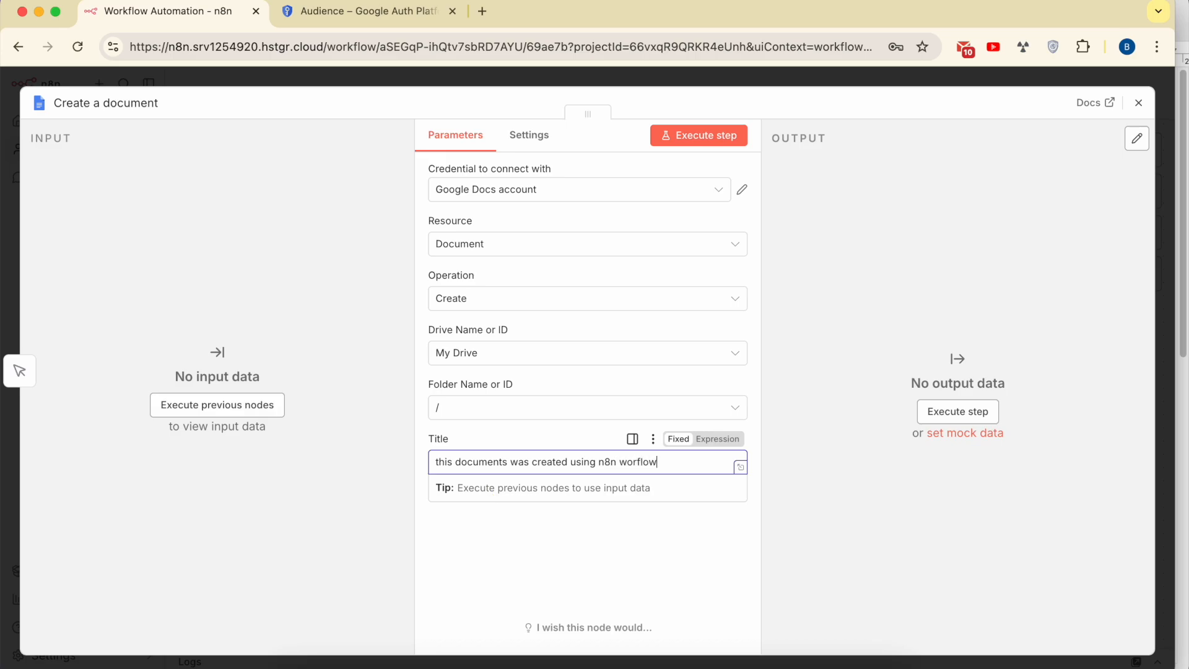
left_click(475, 597)
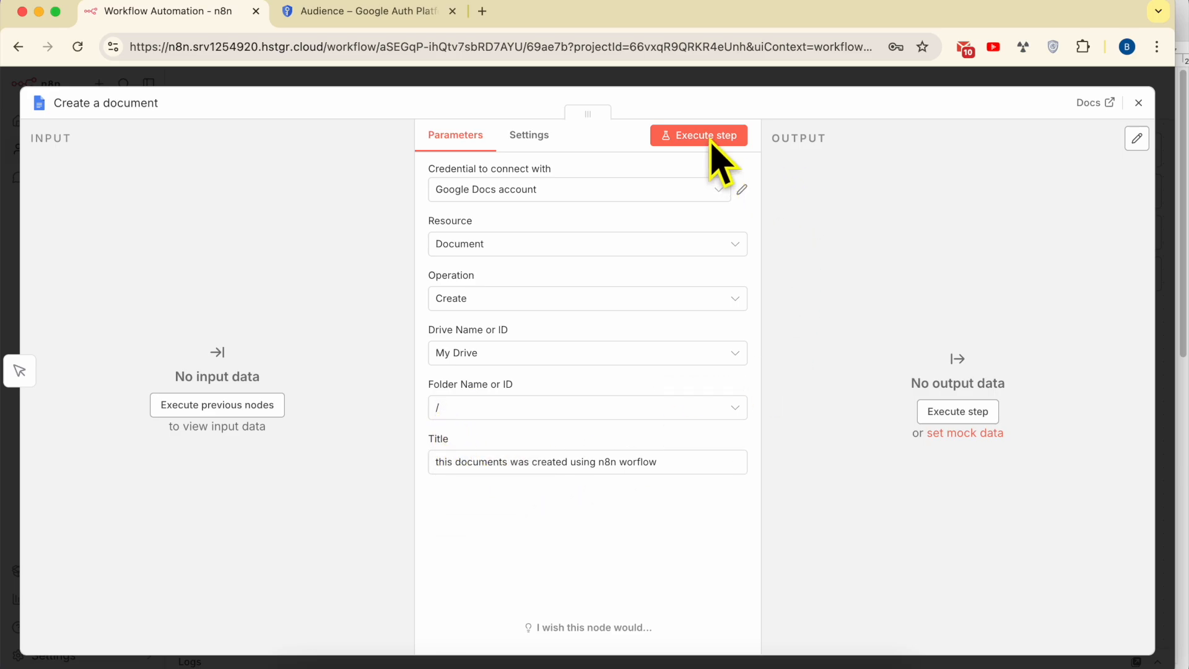
- Open Google Drive's My Drive page in a new browser tab
left_click(486, 47)
type("drive")
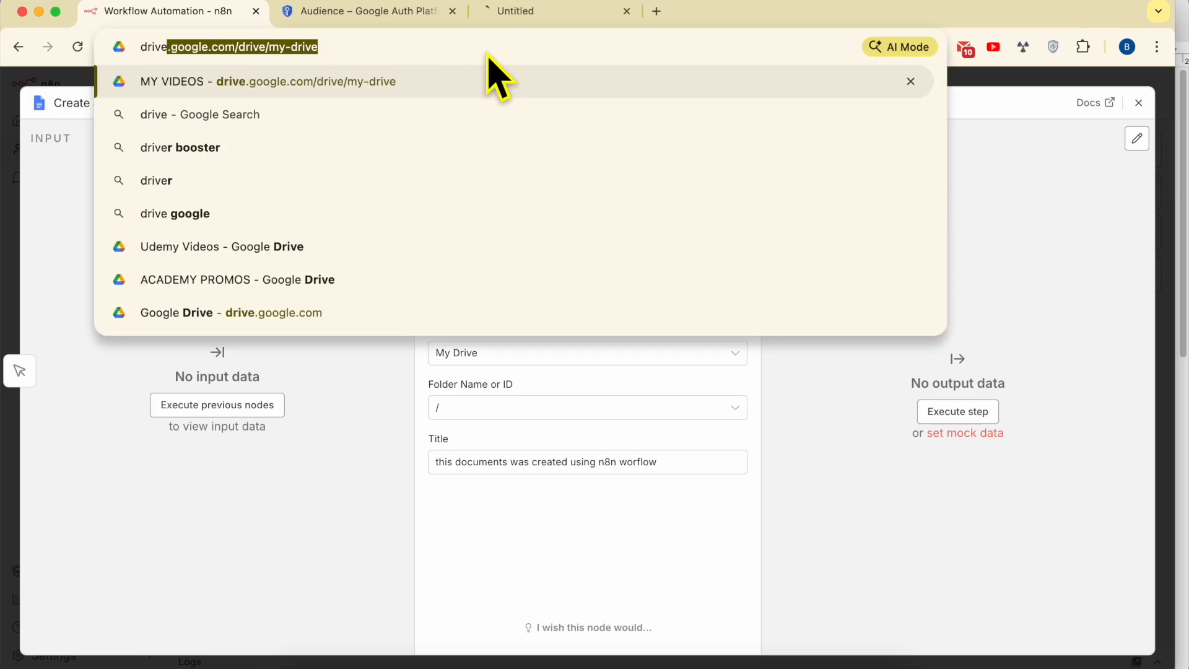
key("Return")
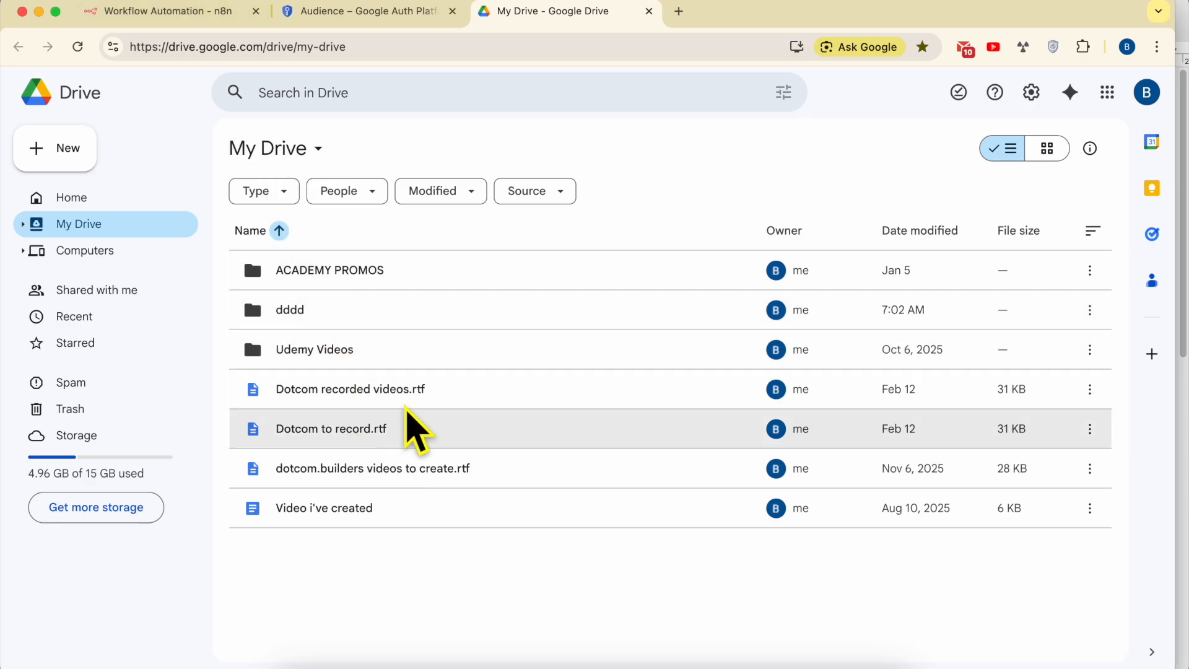
- Execute the Create a document step and check the returned document id and name
left_click(211, 19)
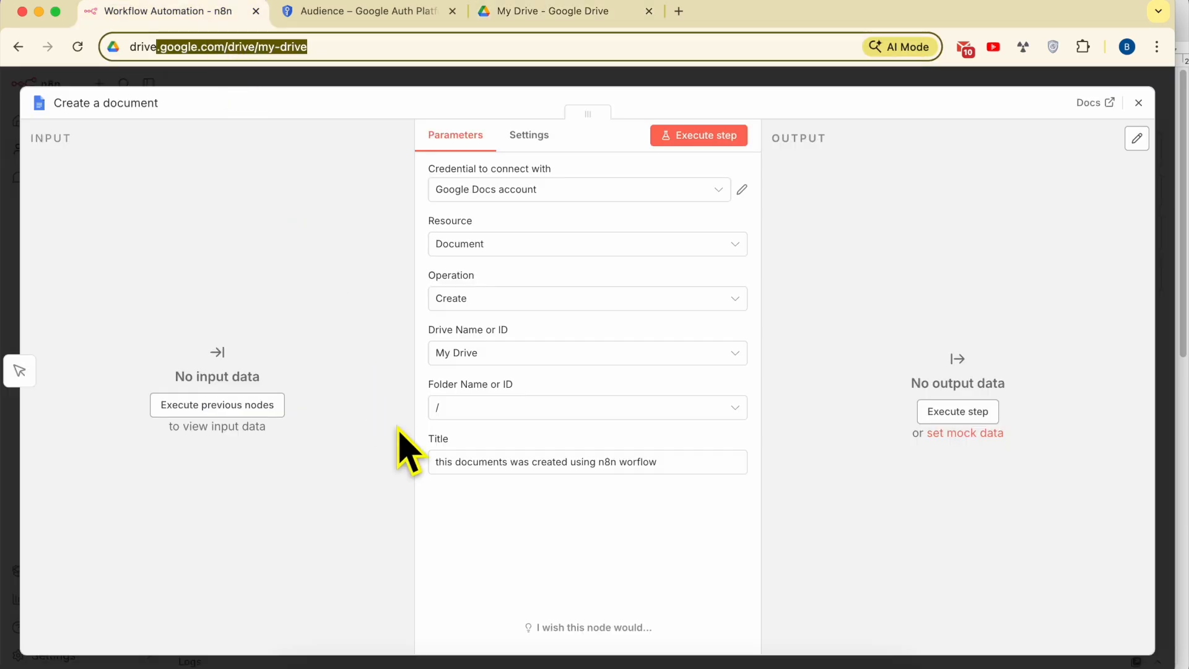
triple_click(472, 468)
left_click(493, 562)
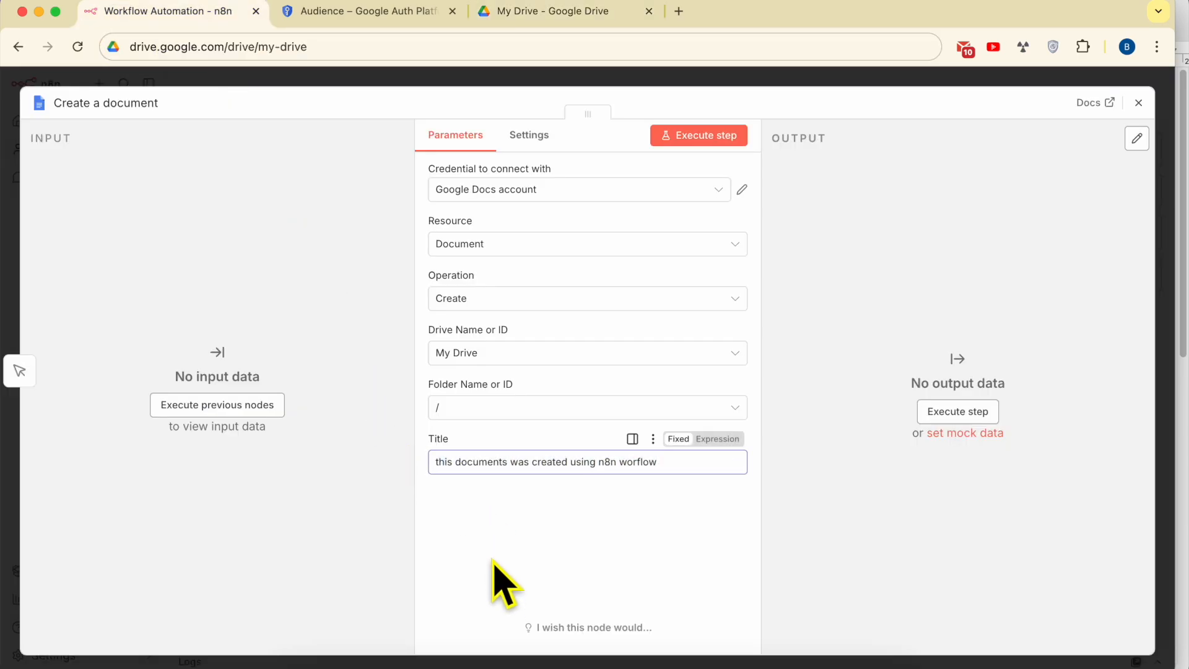
left_click(707, 137)
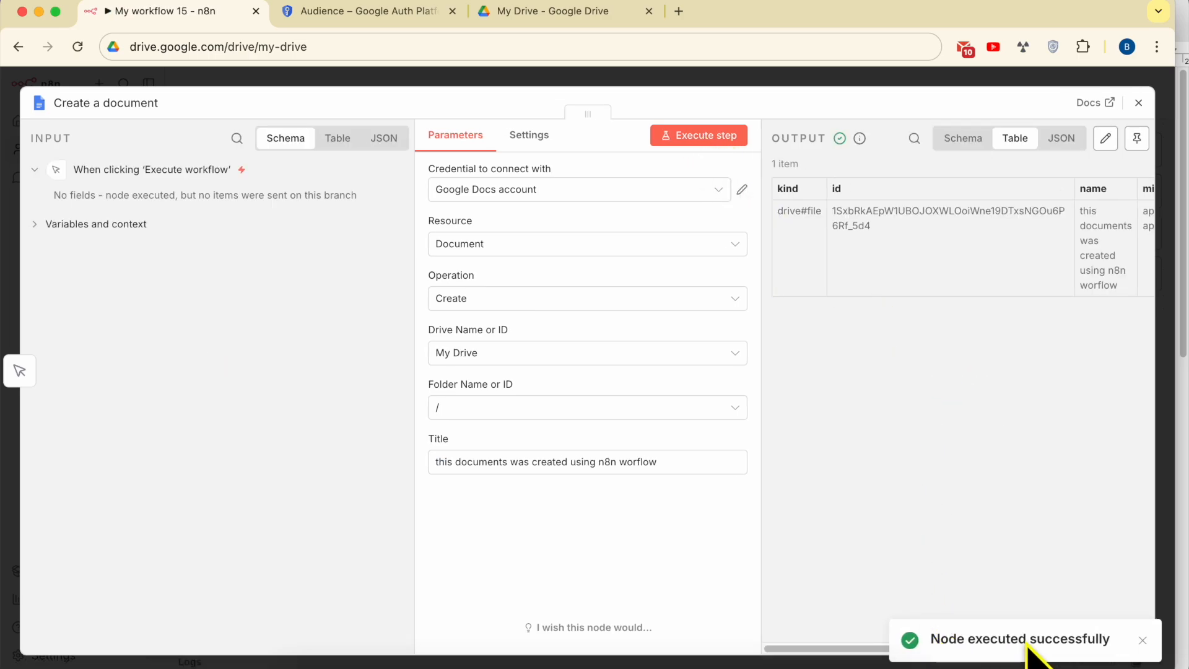
double_click(869, 221)
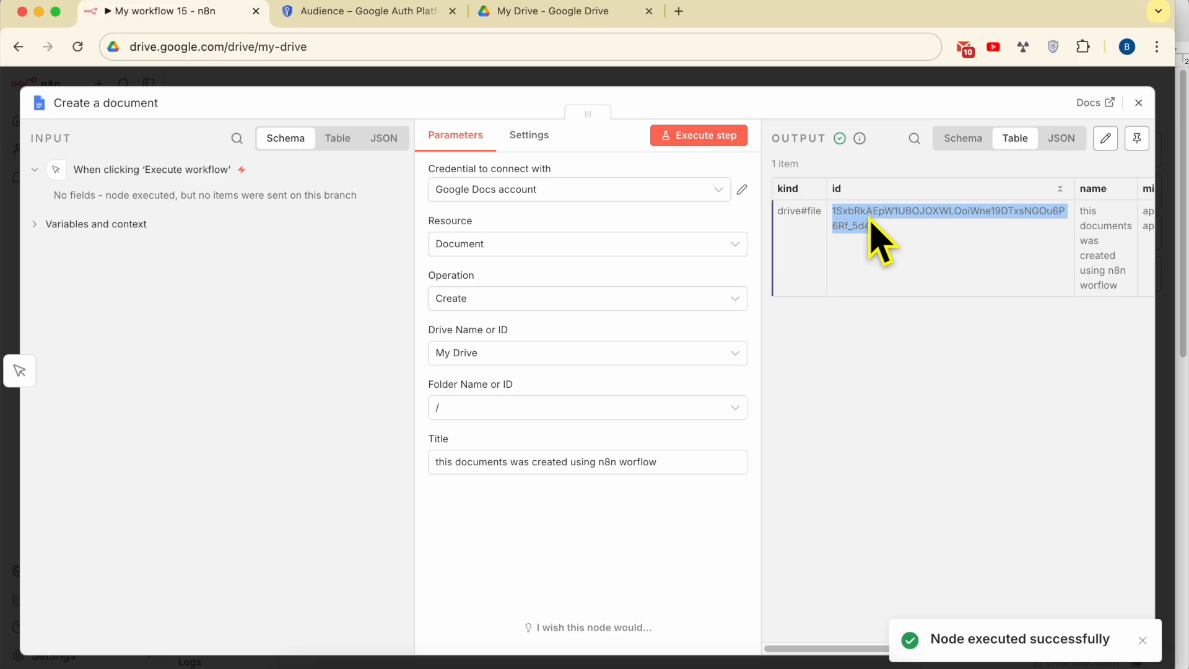
scroll(876, 245, "right", 4)
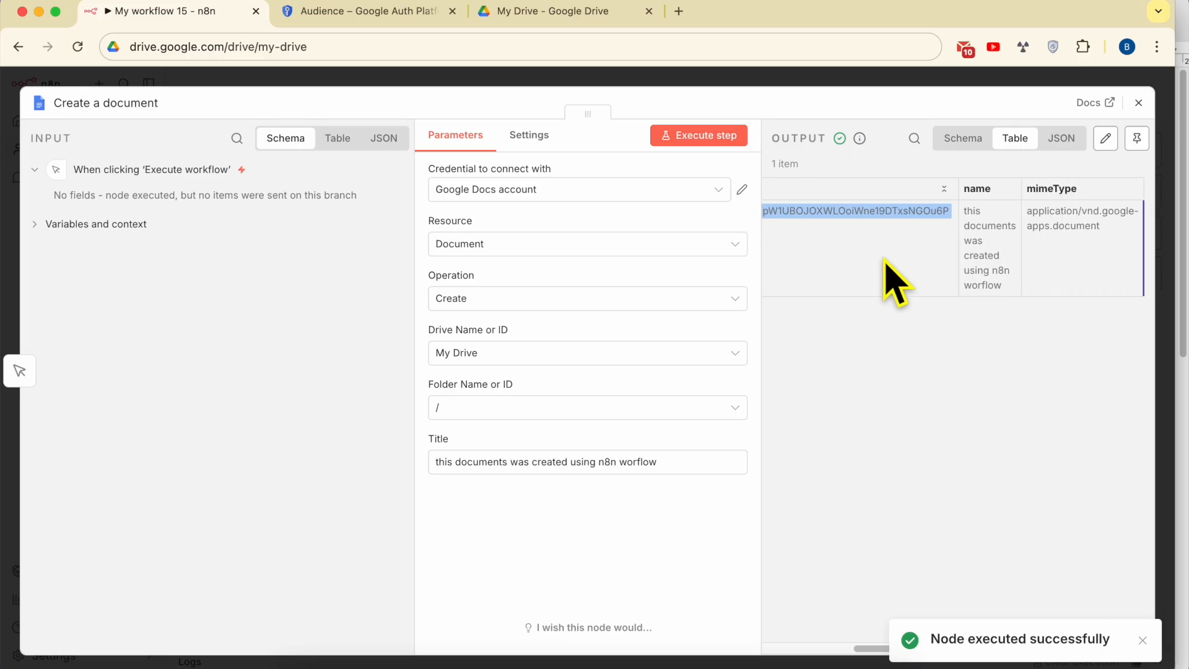
double_click(990, 227)
triple_click(989, 234)
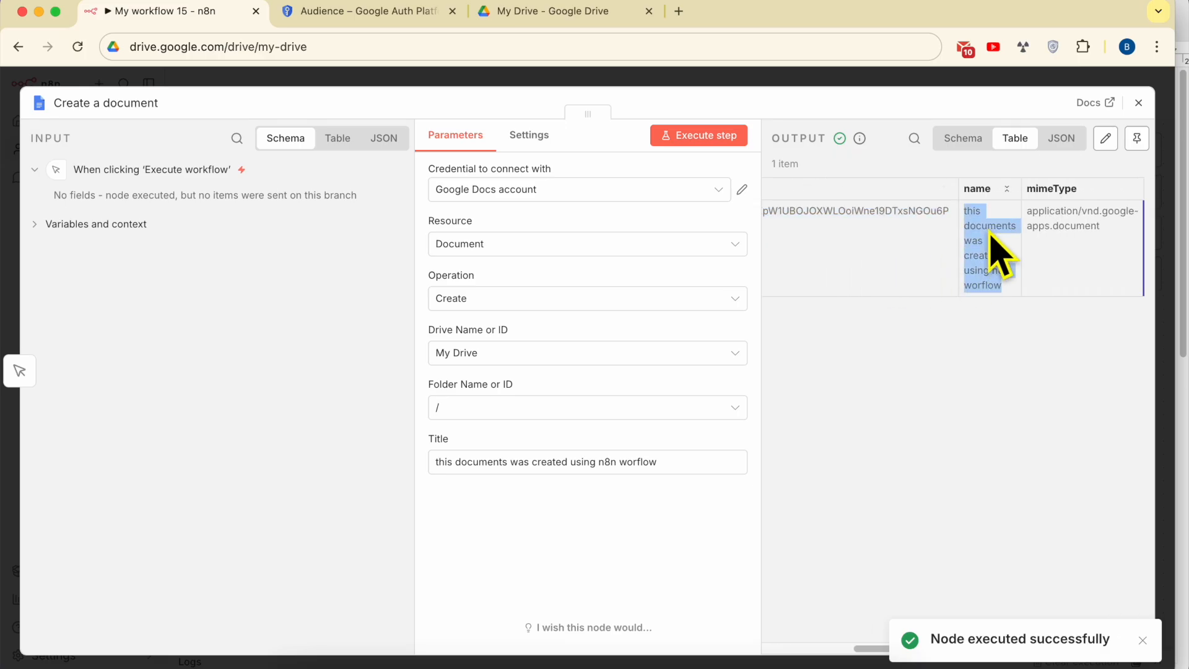
left_click(560, 13)
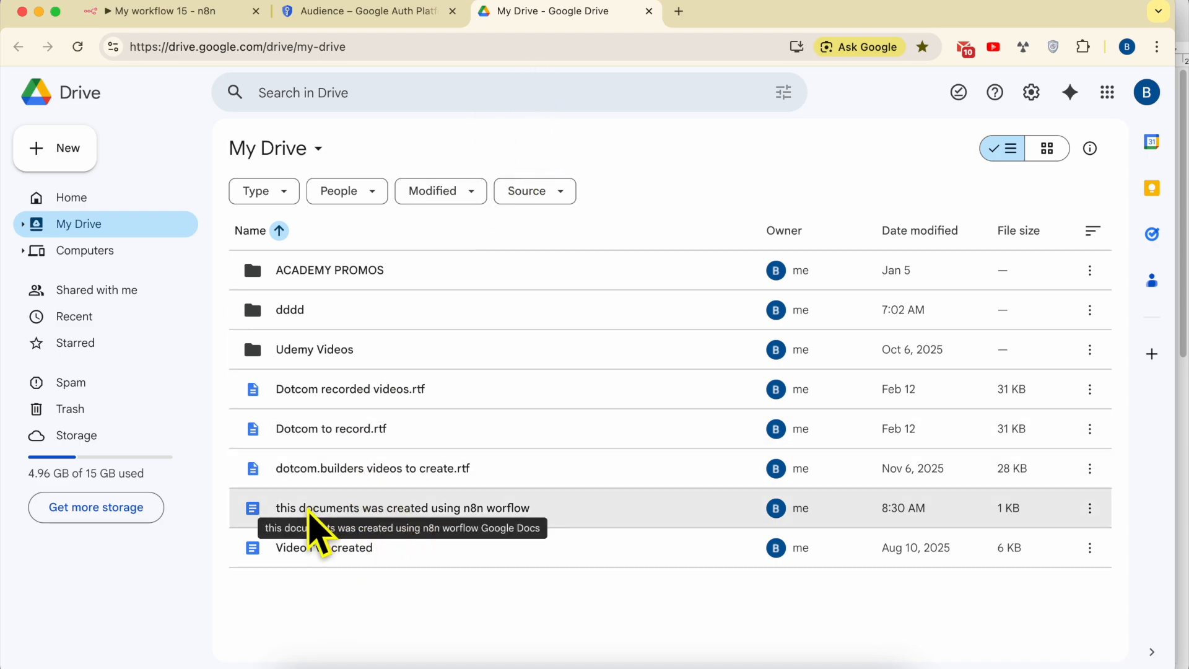
- Open 'this documents was created using n8n worflow' from My Drive; Google Docs shows it empty
left_click(309, 520)
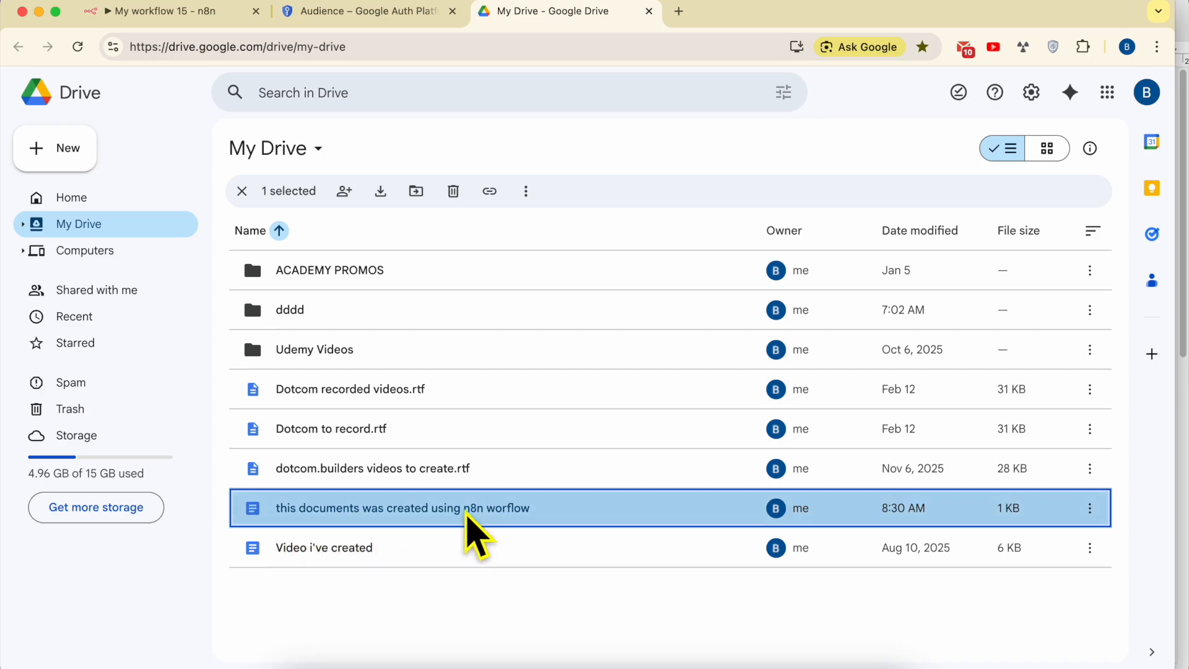
double_click(469, 520)
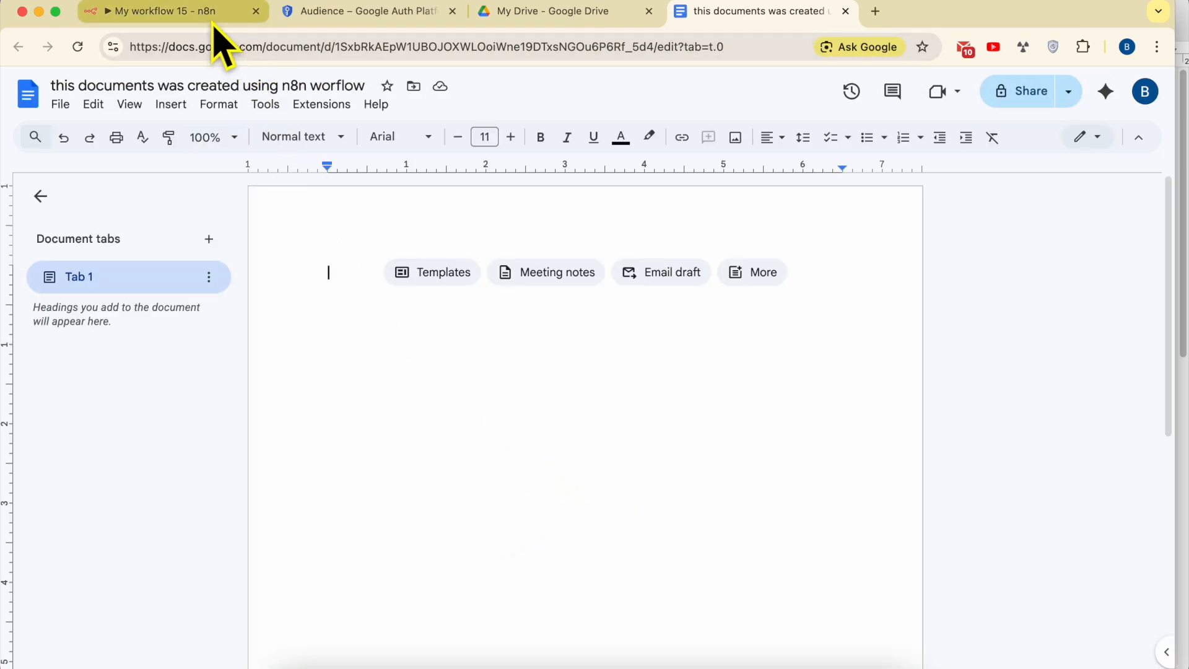
- Highlight the 'Update text in an existing document' line in the TextEdit notes, then return to n8n
left_click(393, 658)
scroll(724, 548, "down", 15)
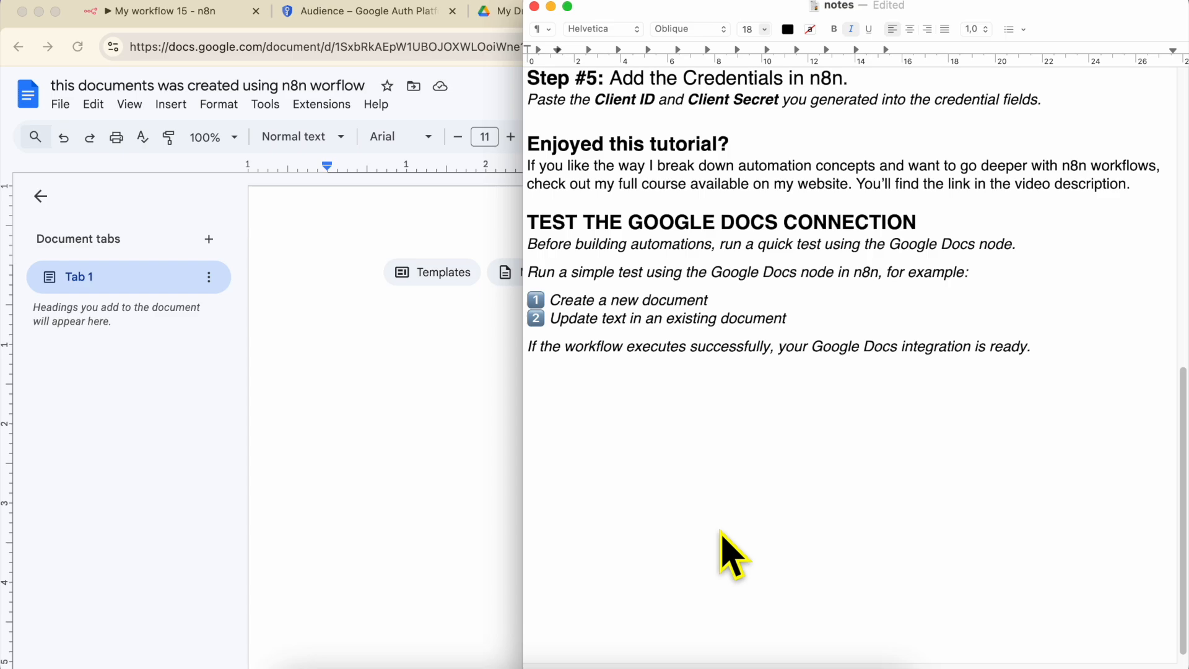
left_click(584, 318)
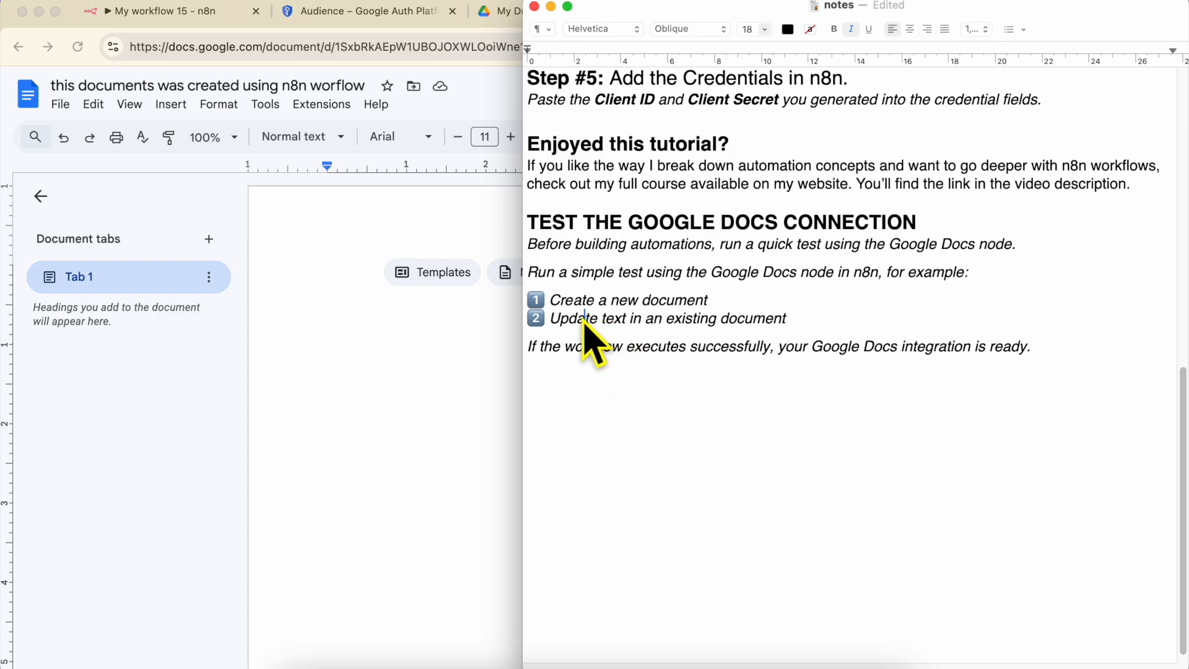
left_click(808, 328, "shift")
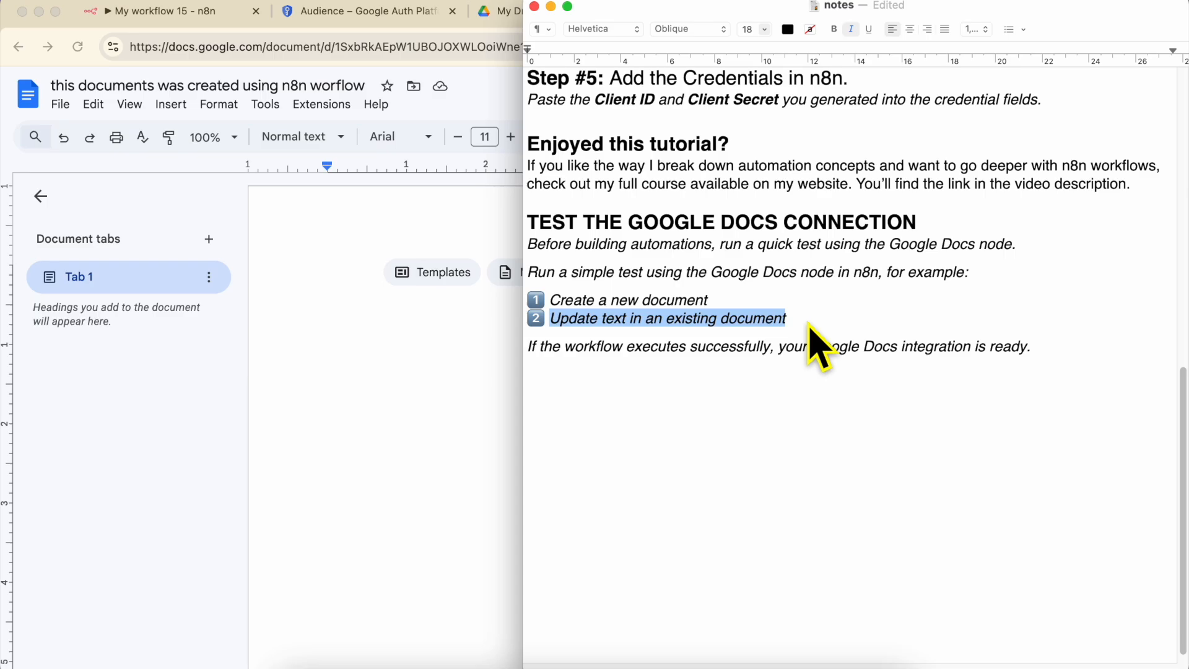
left_click(194, 18)
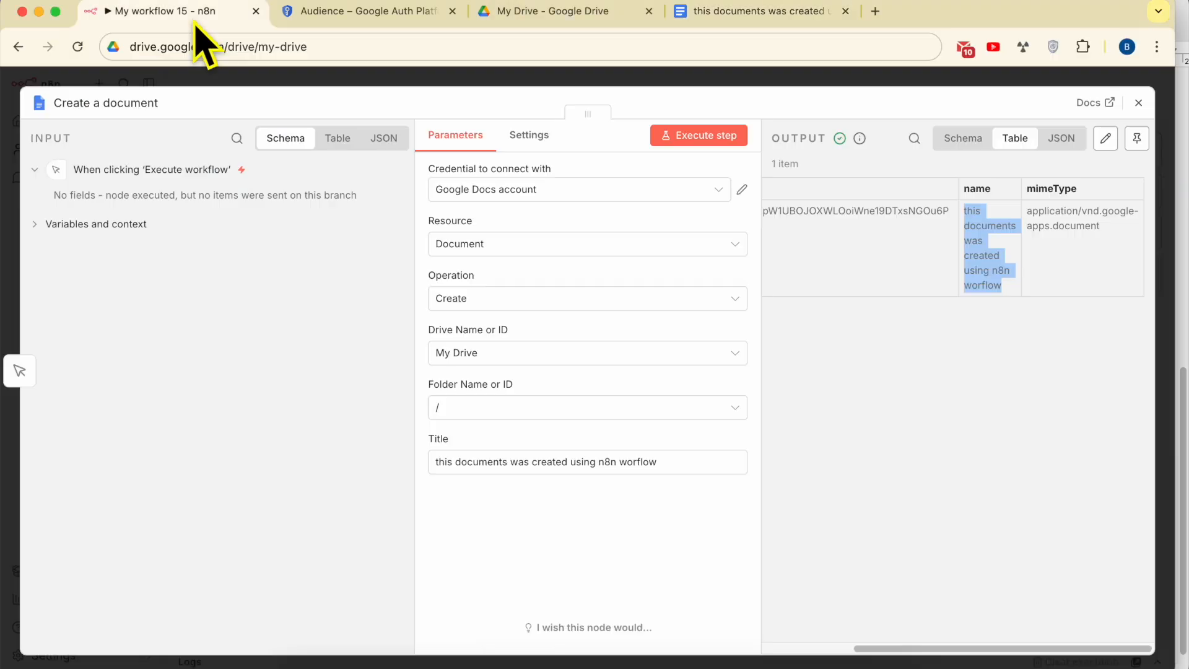
- Delete the Create a document node and add a Google Docs 'Update a document' node instead
left_click(1139, 103)
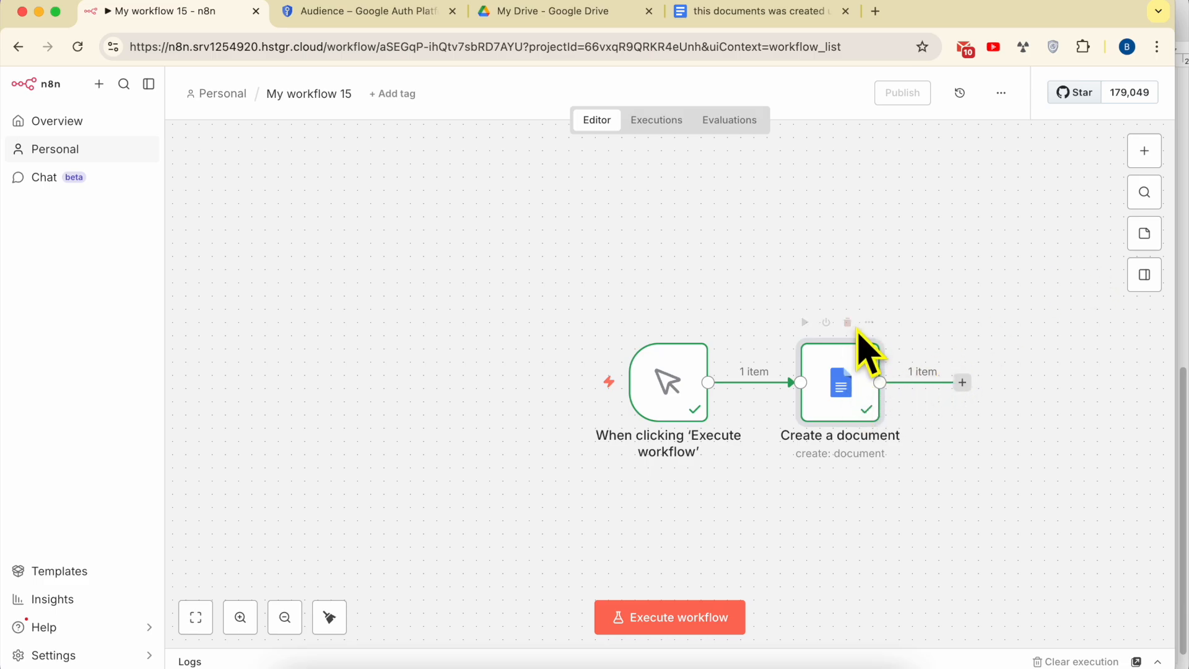
left_click(847, 323)
left_click(790, 383)
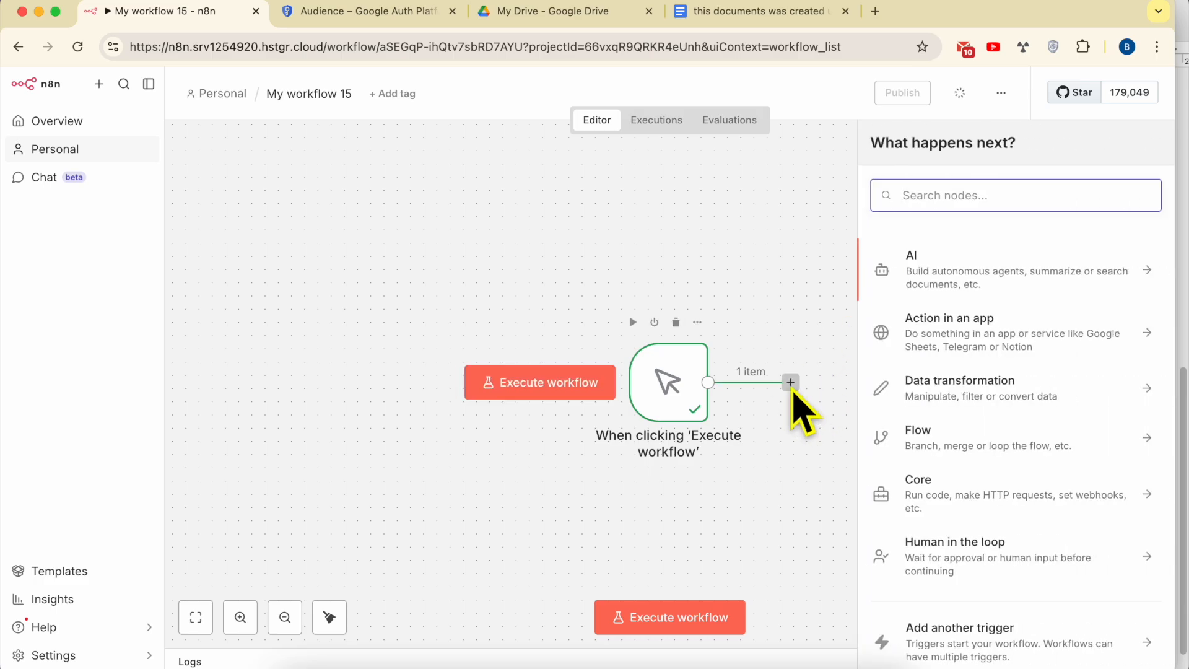
type("google docs")
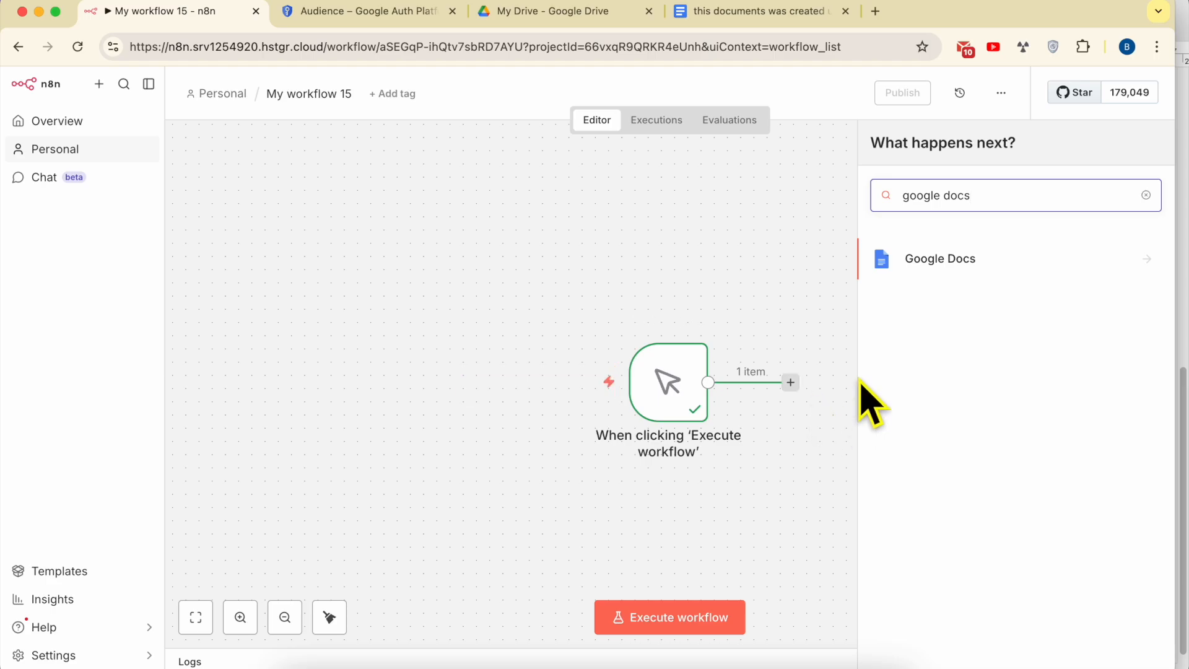
left_click(942, 261)
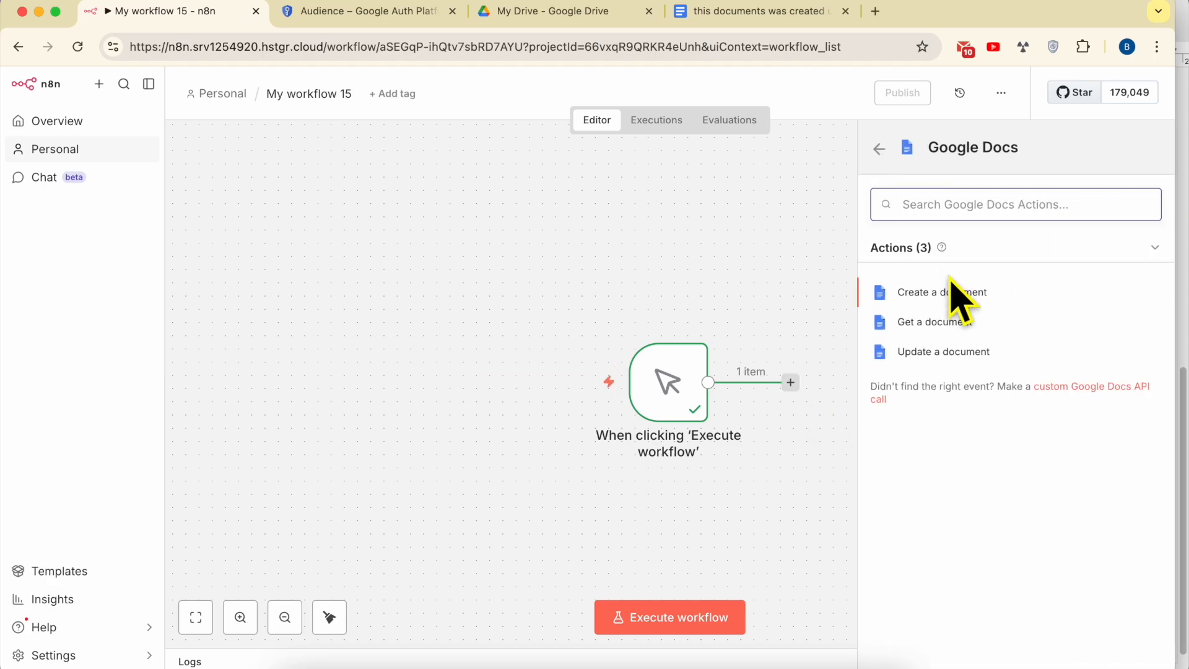
left_click(943, 352)
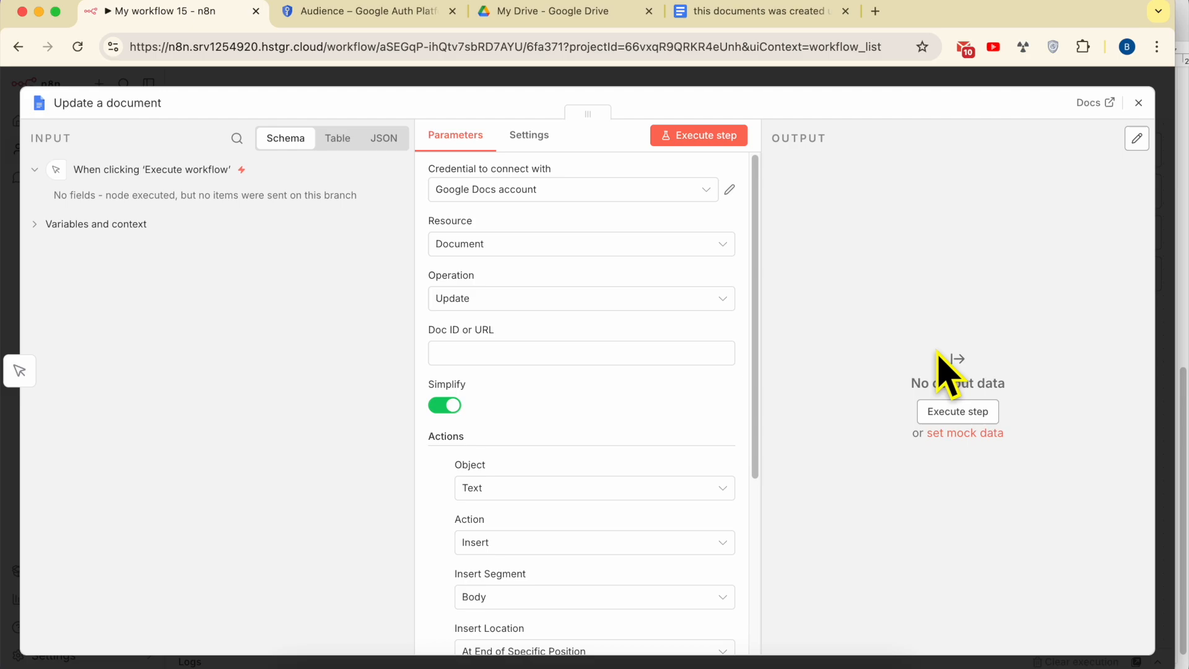
- Set the Update node to the Google Docs account, resource Document, operation Update
left_click(509, 197)
left_click(506, 236)
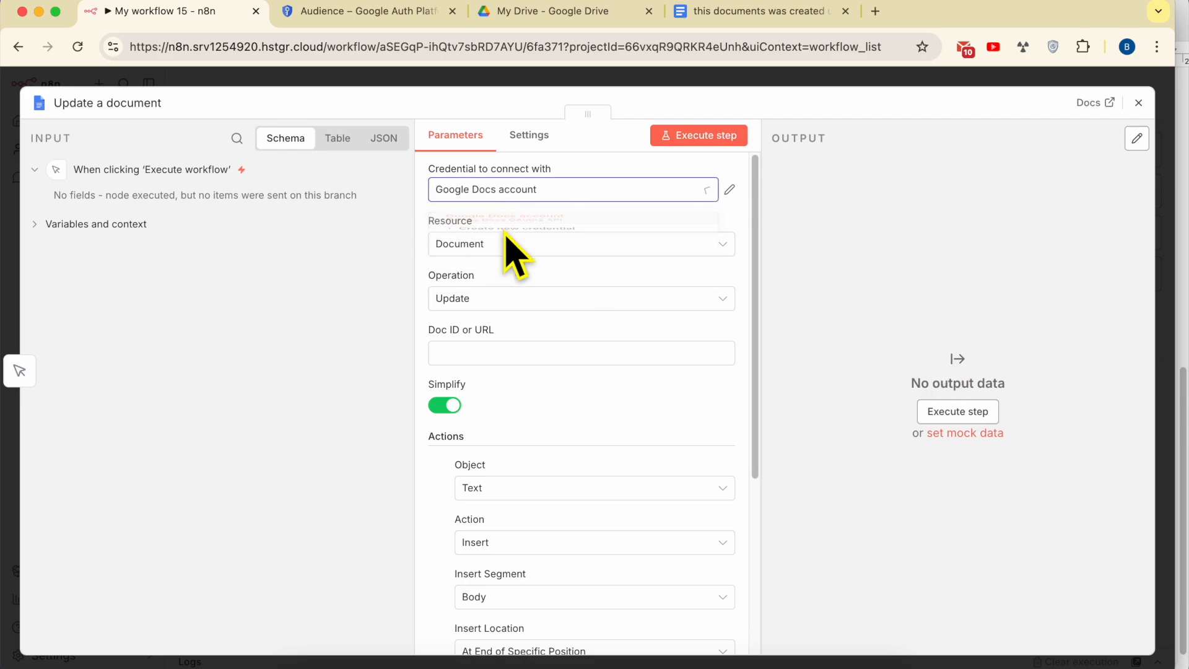
left_click(522, 251)
left_click(520, 285)
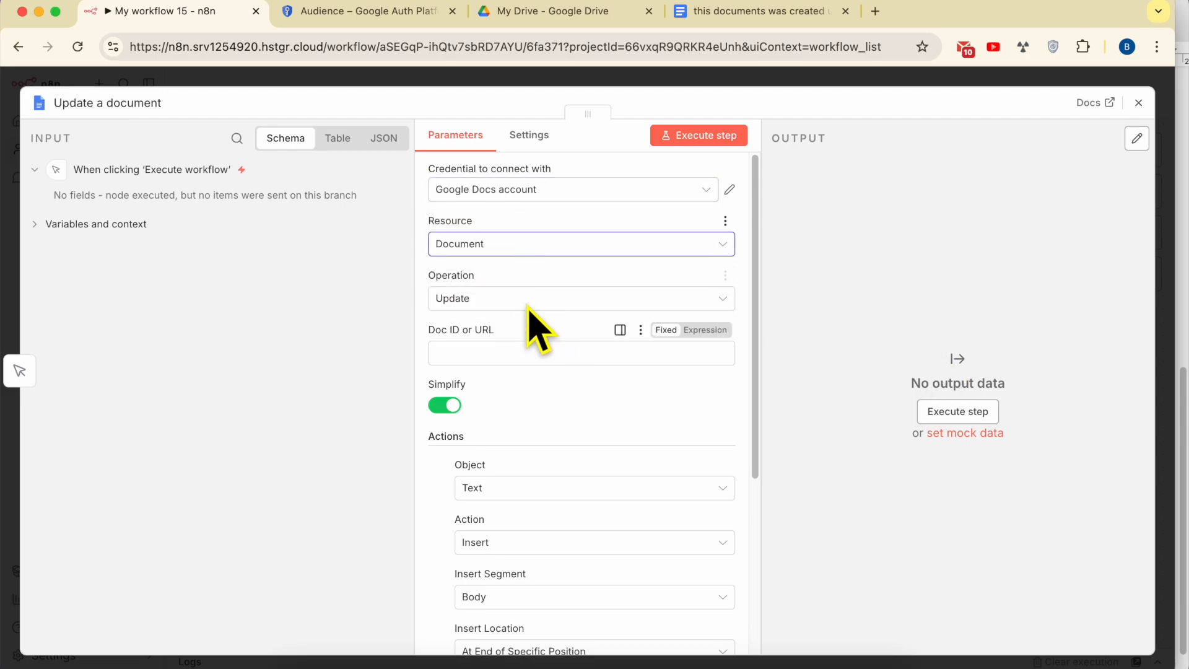
left_click(522, 302)
left_click(503, 394)
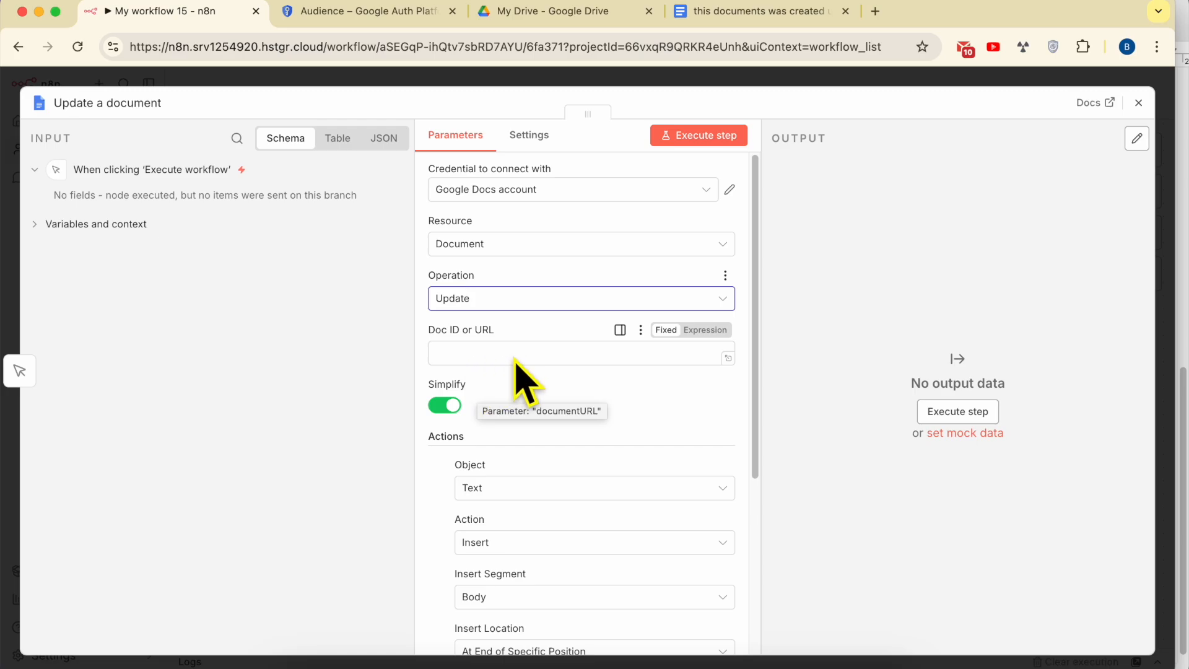
- Copy the new Google Doc's URL and paste it into the Update node's Doc ID or URL field
left_click(705, 28)
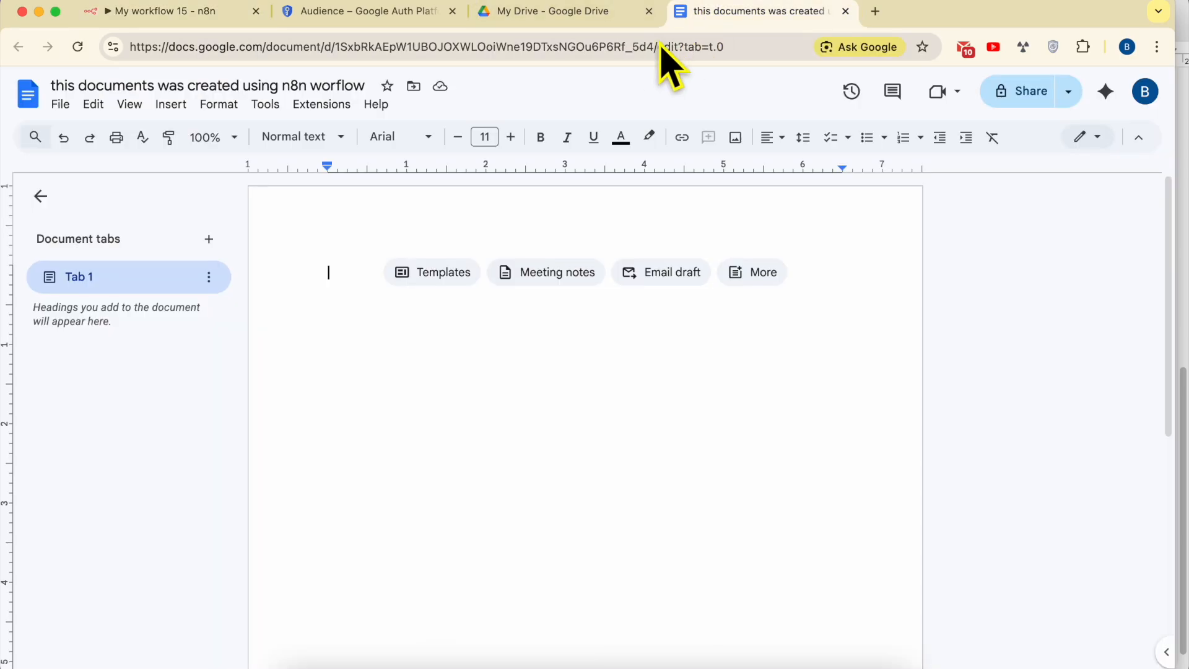
left_click(641, 48)
right_click(637, 49)
left_click(370, 186)
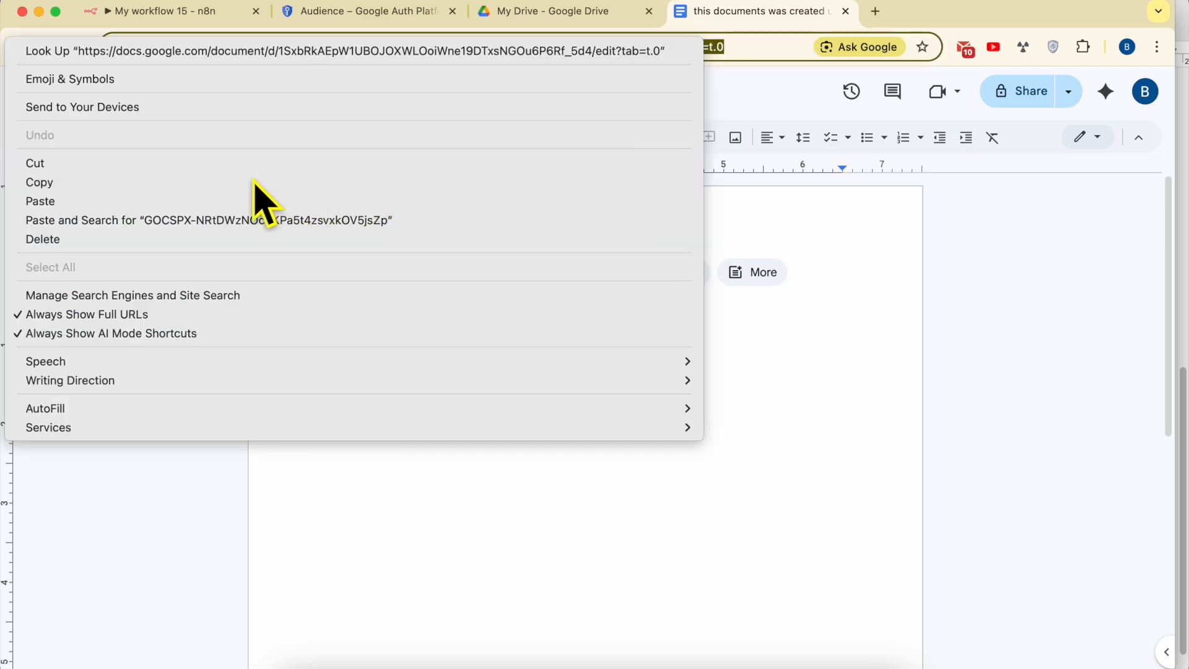
left_click(186, 16)
left_click(384, 345)
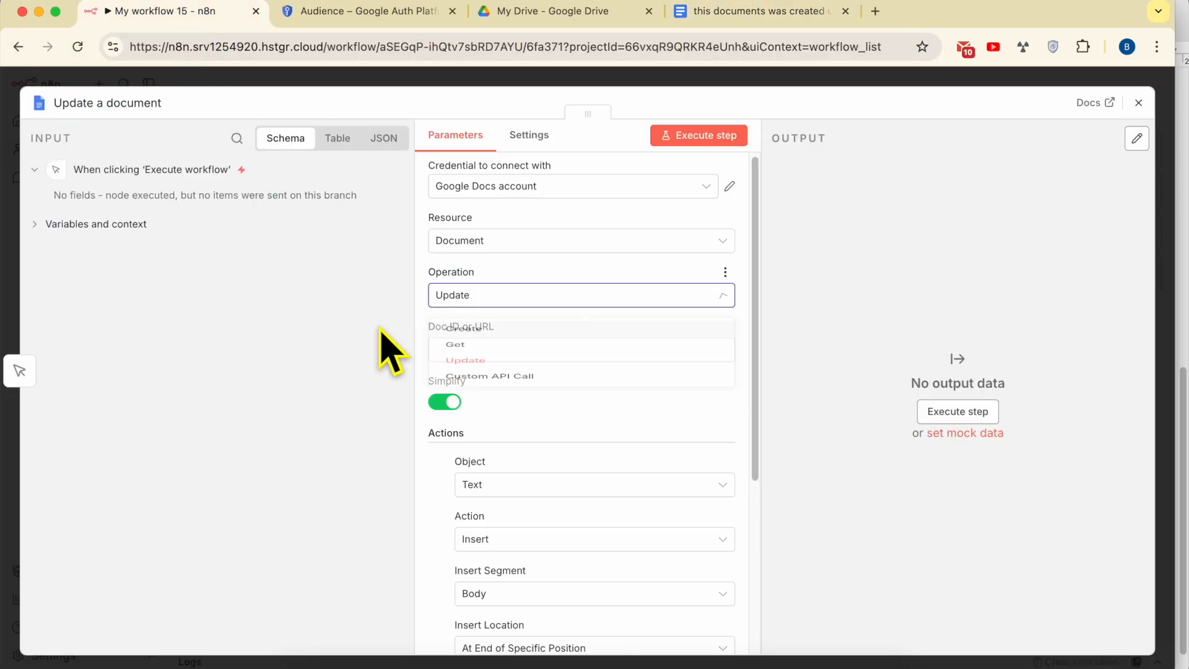
right_click(489, 350)
left_click(537, 423)
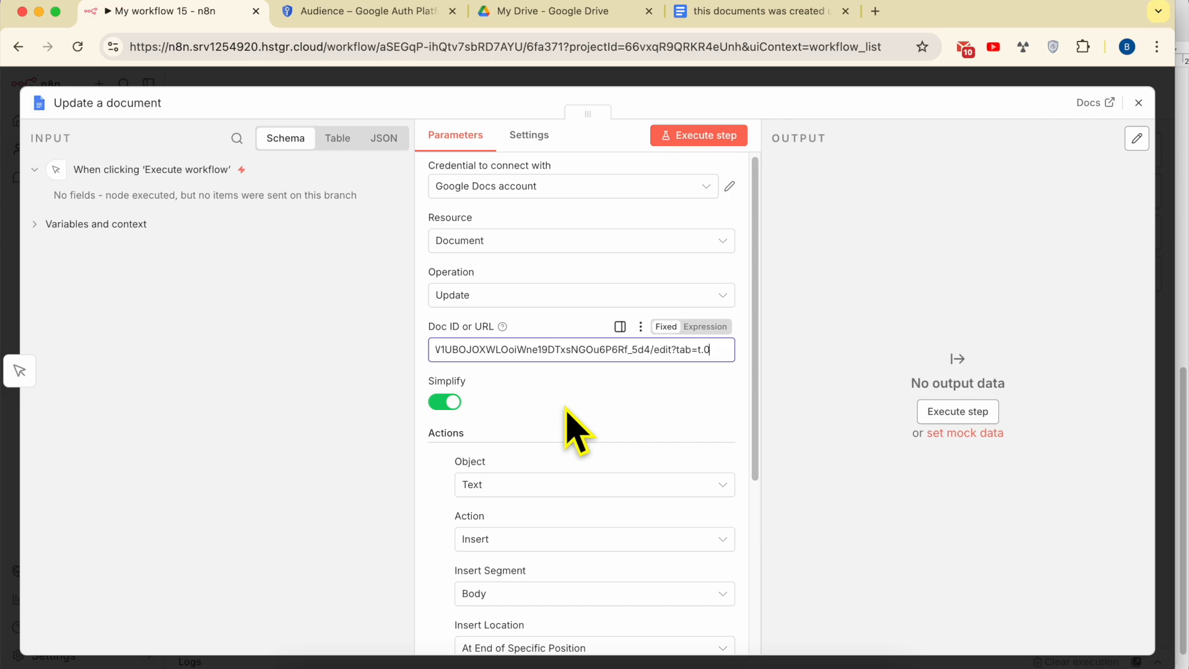
- Keep Object as Text and enter 'this is the text that i want to add using n8n'
scroll(576, 425, "down", 3)
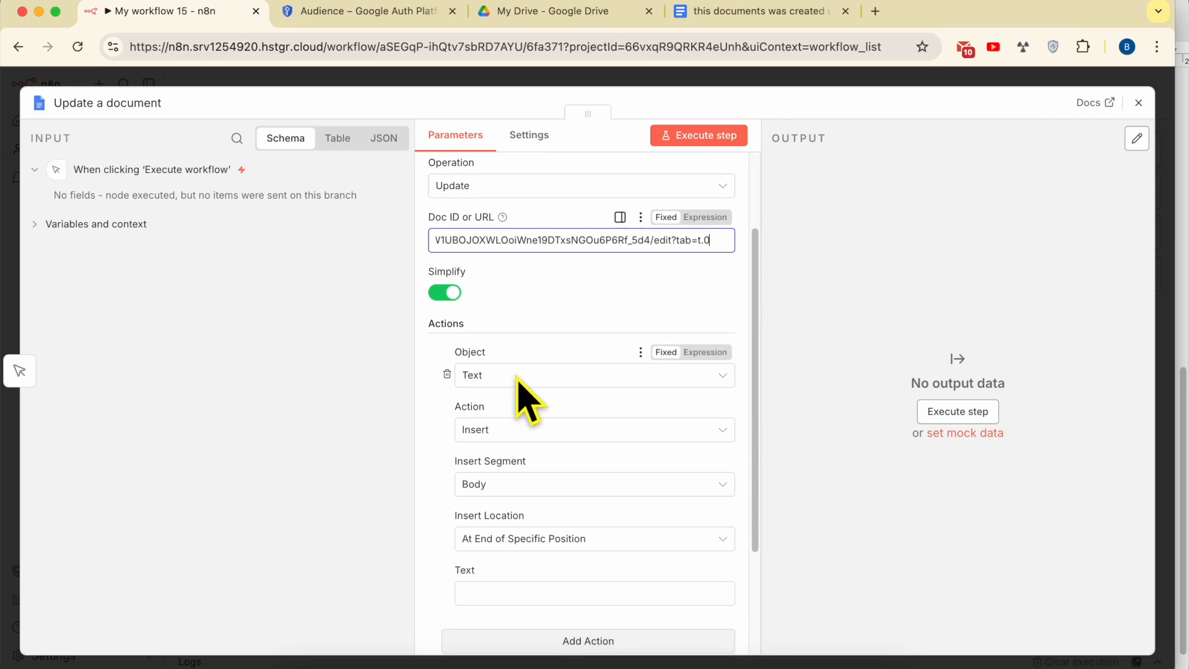
left_click(519, 383)
left_click(423, 441)
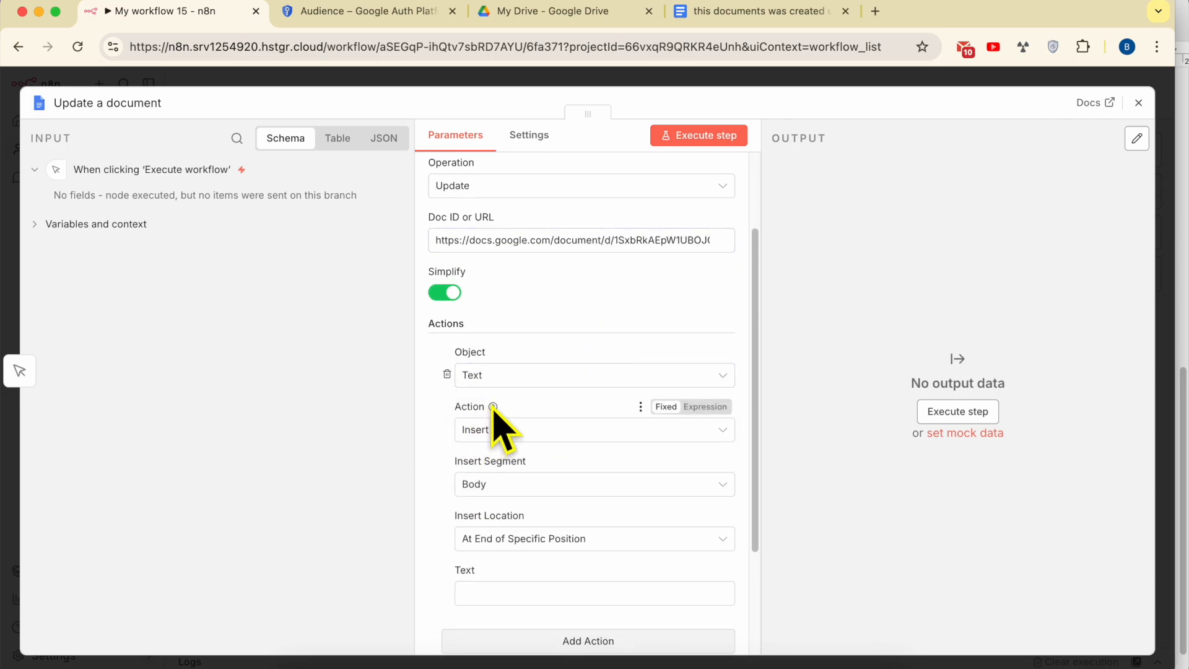
scroll(494, 492, "down", 2)
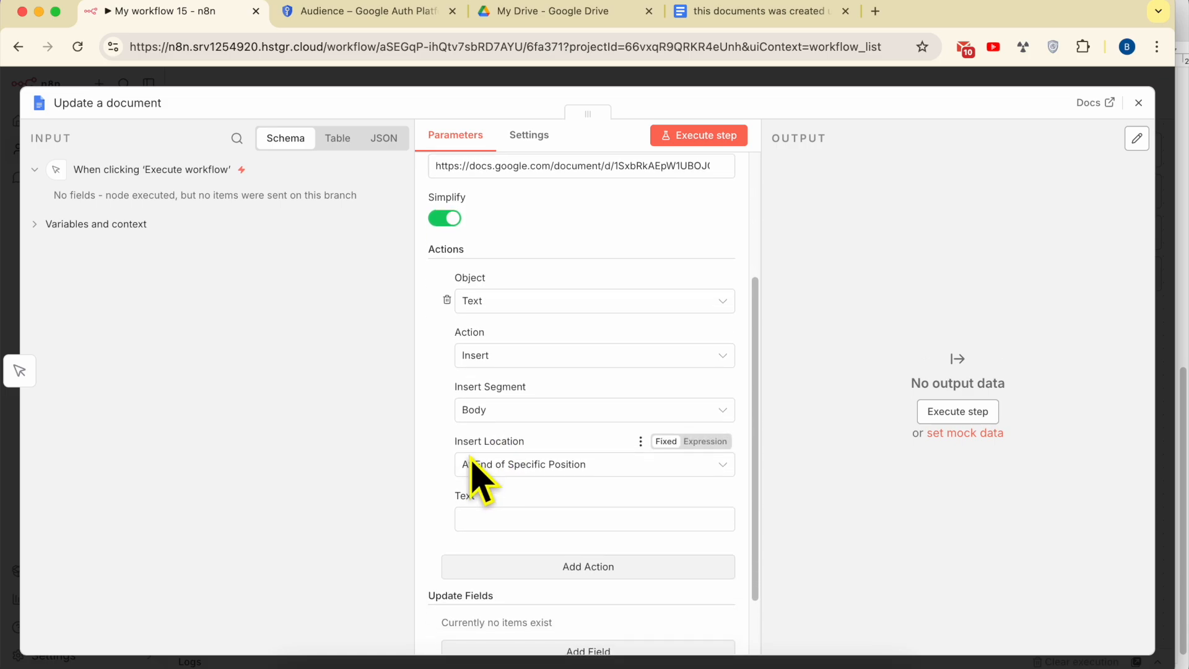
scroll(560, 446, "down", 2)
left_click(502, 442)
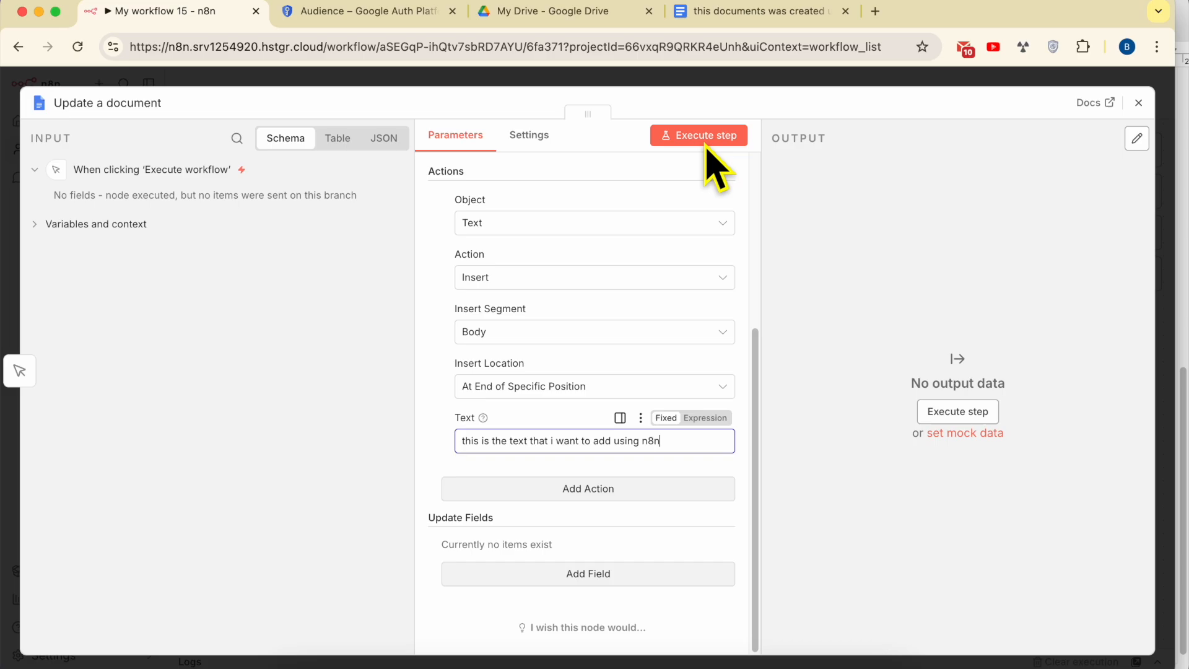
- Run the workflow and switch to the Google Doc to check the result
left_click(1139, 107)
mouse_move(663, 398)
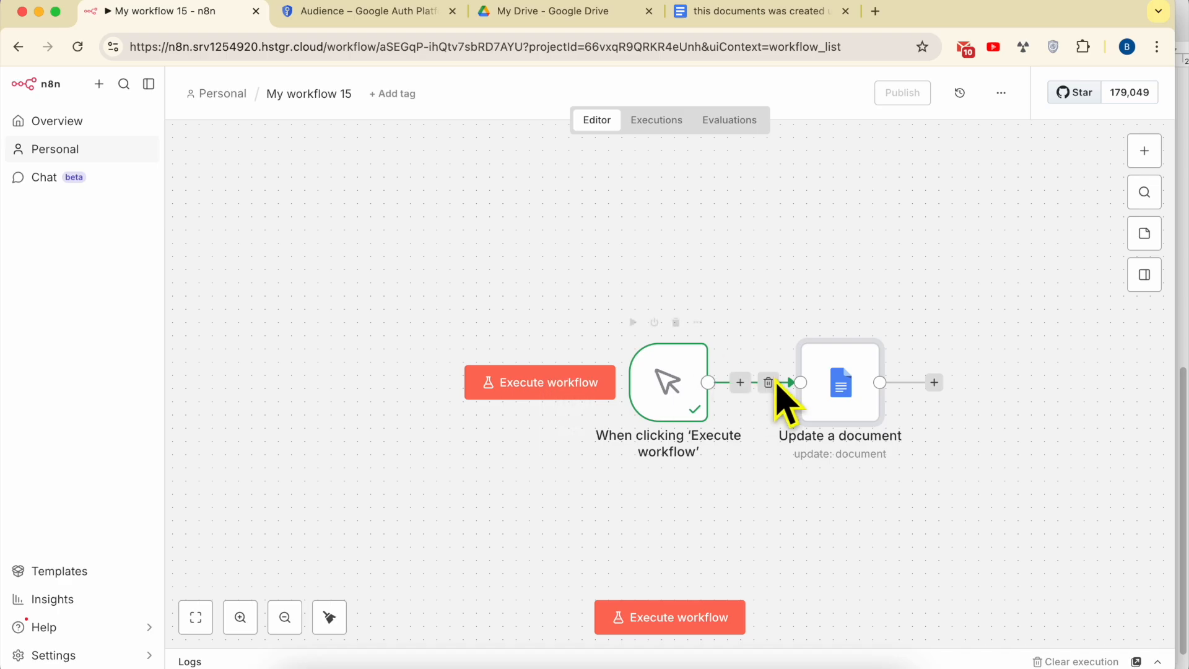
left_click(501, 389)
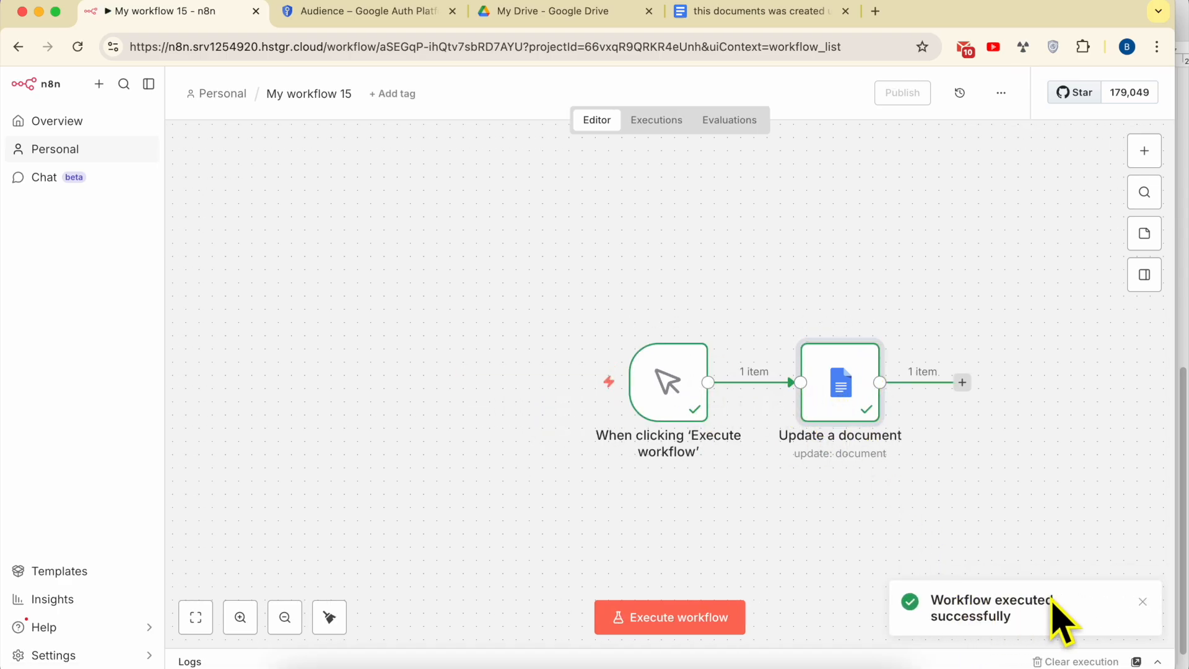
left_click(719, 14)
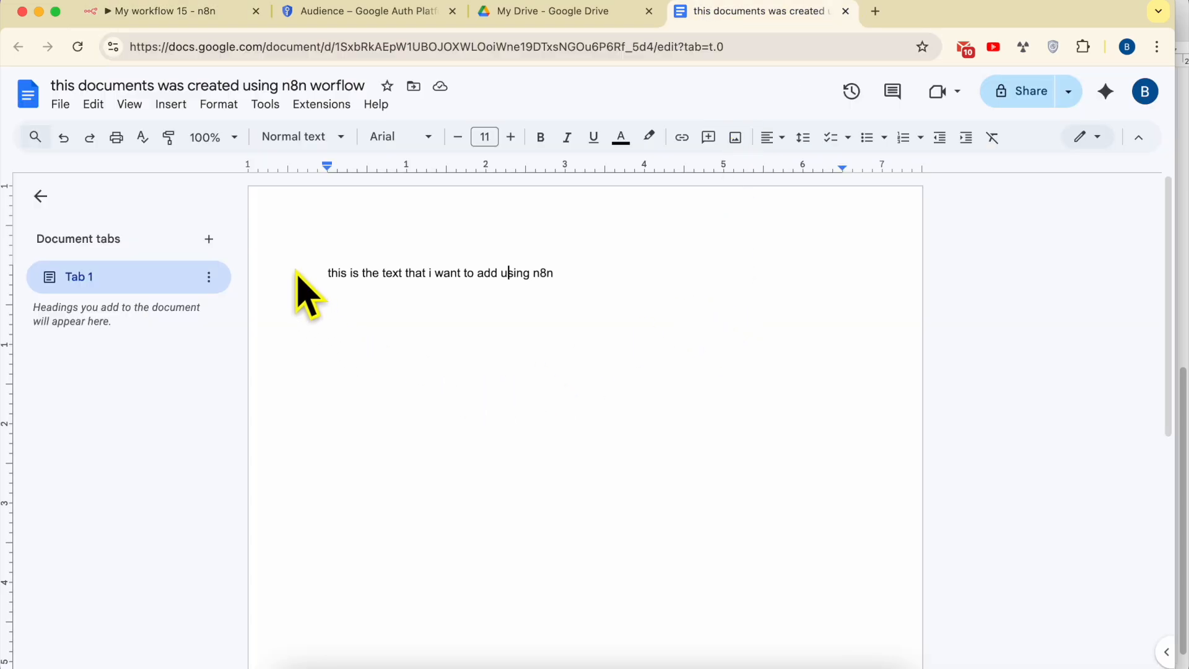
- Check the inserted line 'this is the text that i want to add using n8n' in the Doc, then reopen the TextEdit notes
left_click_drag(327, 273, 584, 271)
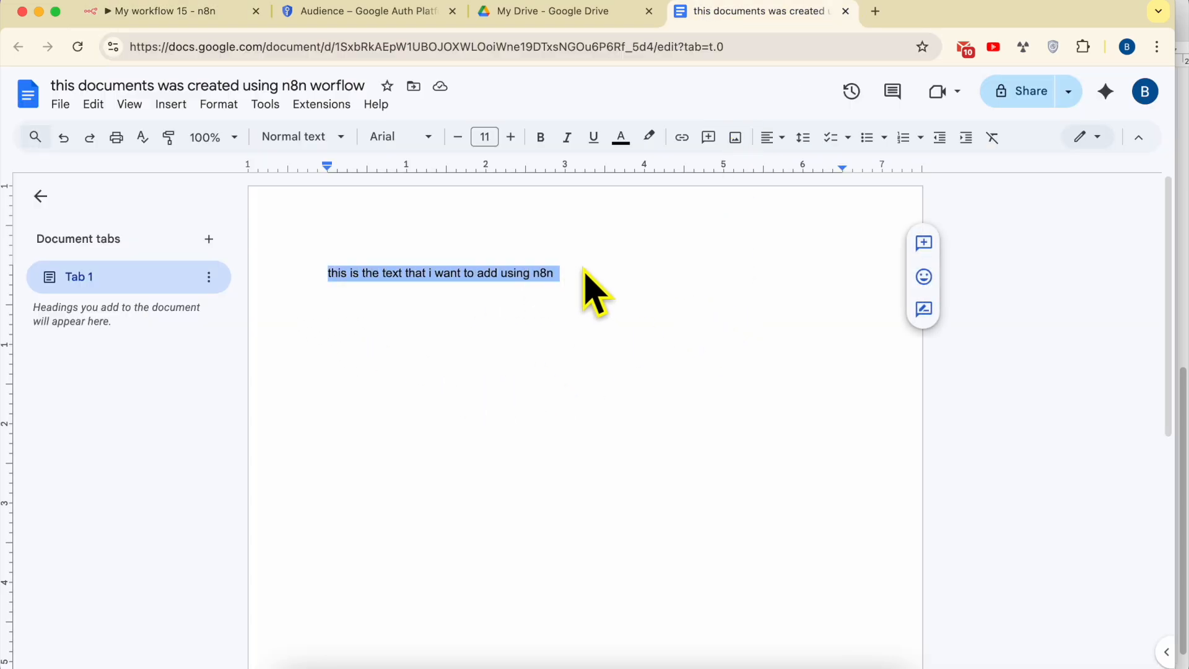
left_click(353, 295)
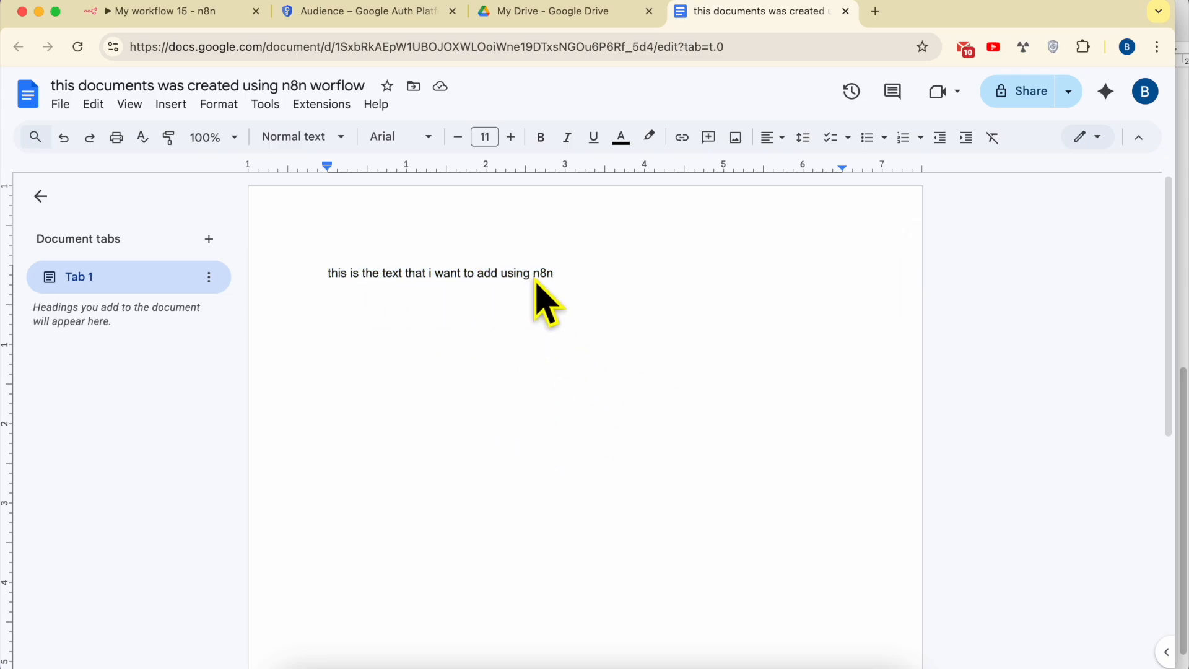
left_click(656, 333)
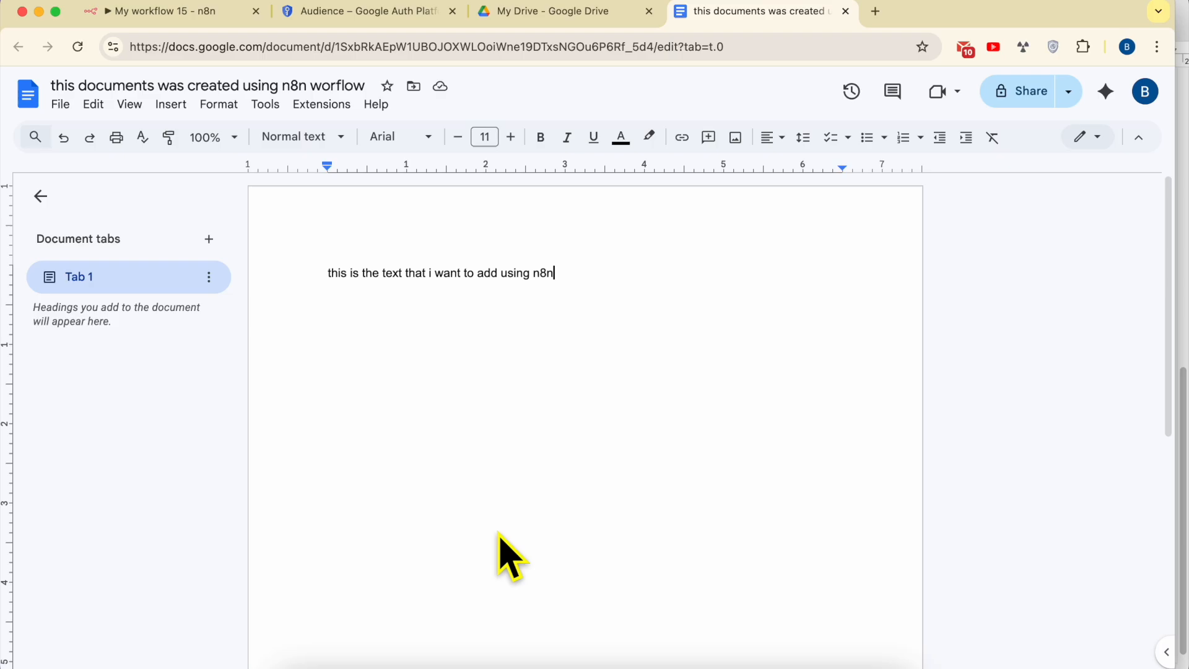
left_click(393, 664)
scroll(711, 452, "up", 3)
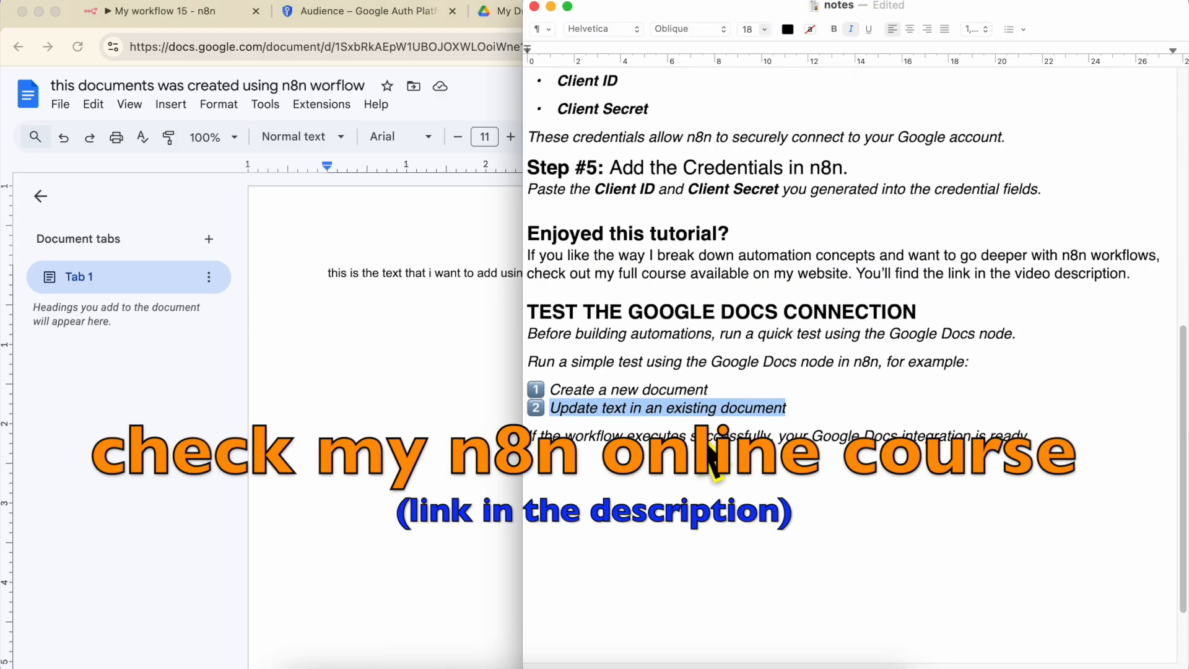
scroll(710, 448, "up", 5)
double_click(621, 448)
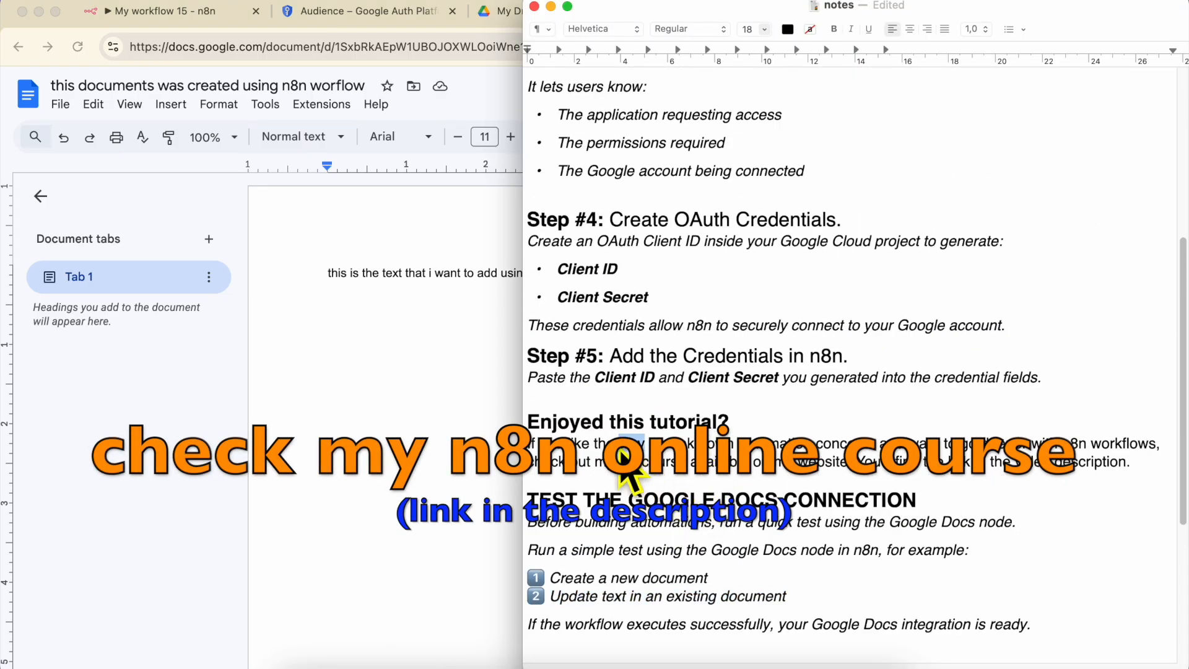
triple_click(622, 455)
left_click_drag(620, 427, 621, 430)
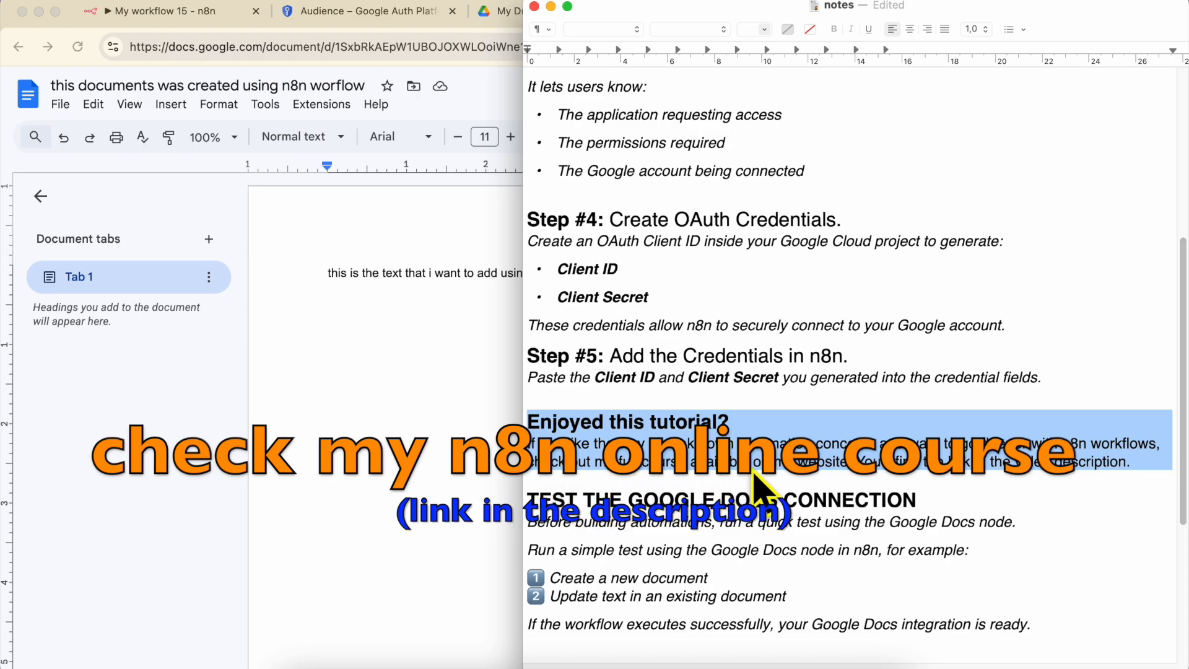
left_click(864, 492)
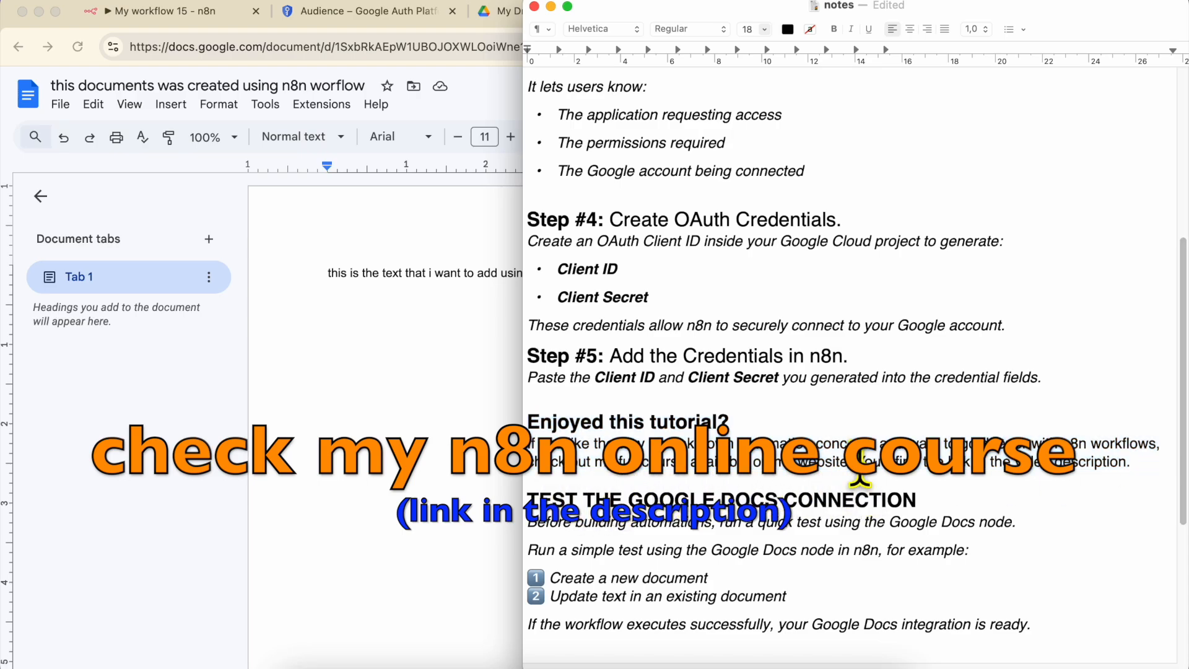